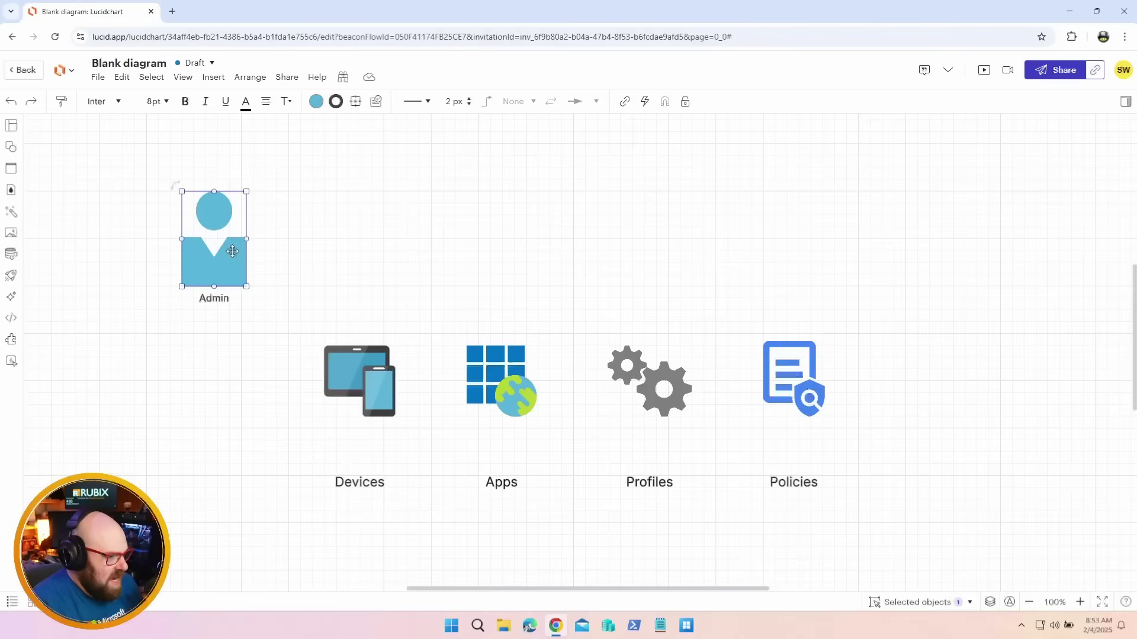
pyautogui.click(306, 257)
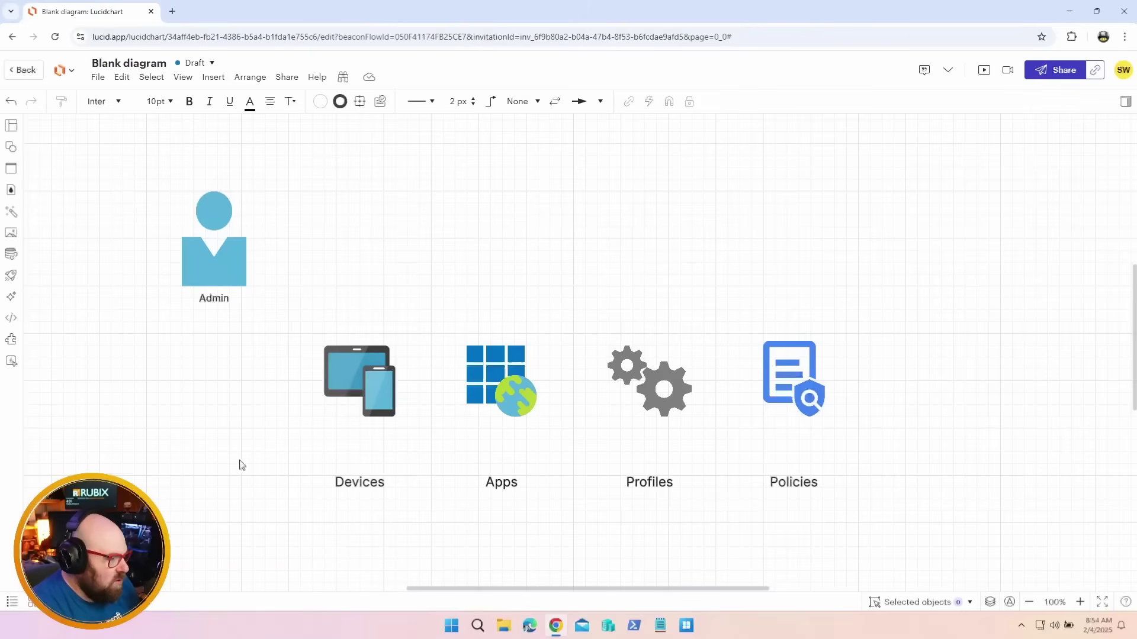
pyautogui.scroll(-2, 155, 436)
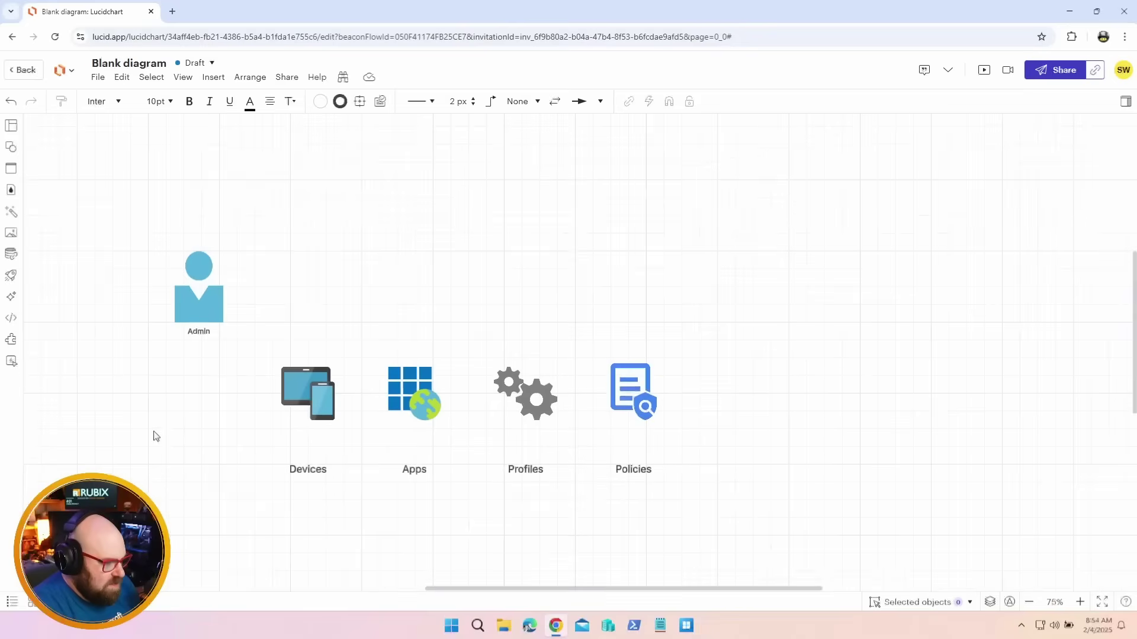
pyautogui.scroll(2, 153, 436)
pyautogui.scroll(-1, 189, 408)
pyautogui.hscroll(-1, 189, 408)
pyautogui.scroll(-1, 204, 403)
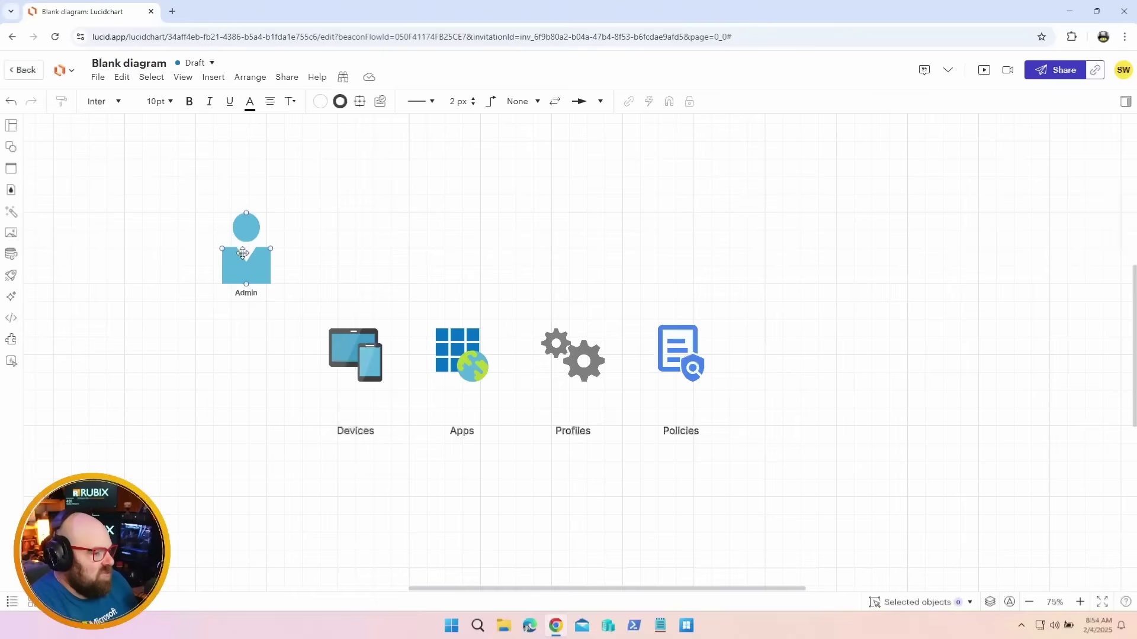
pyautogui.scroll(1, 291, 490)
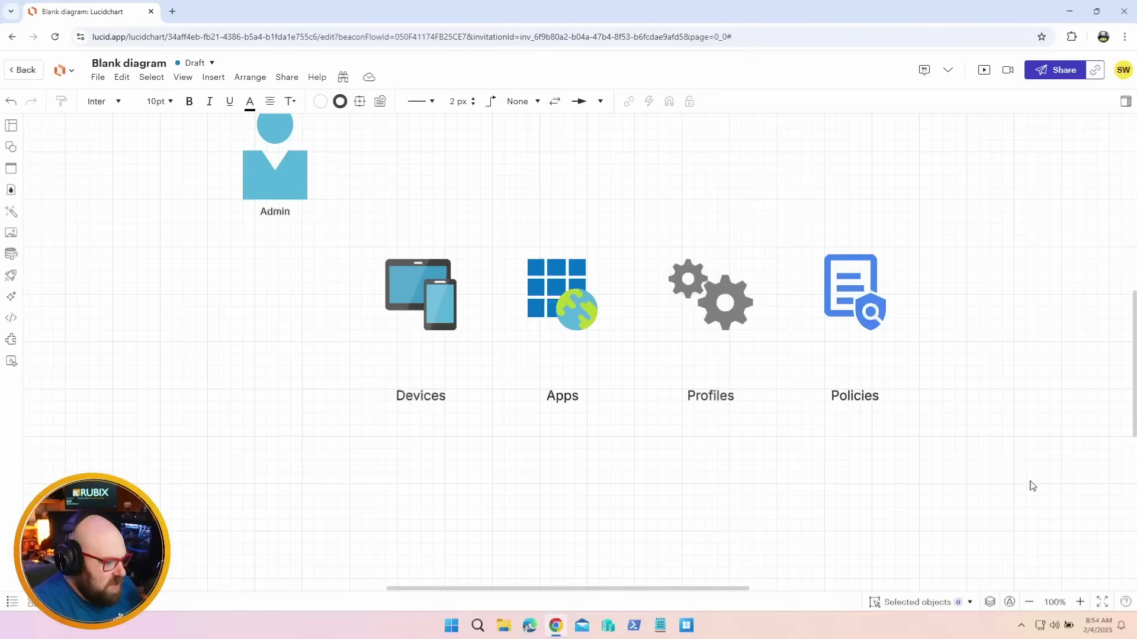
# Undo the Admin figure's move and label the top figure Master Intune Admin
pyautogui.hotkey('ctrl', 'z')
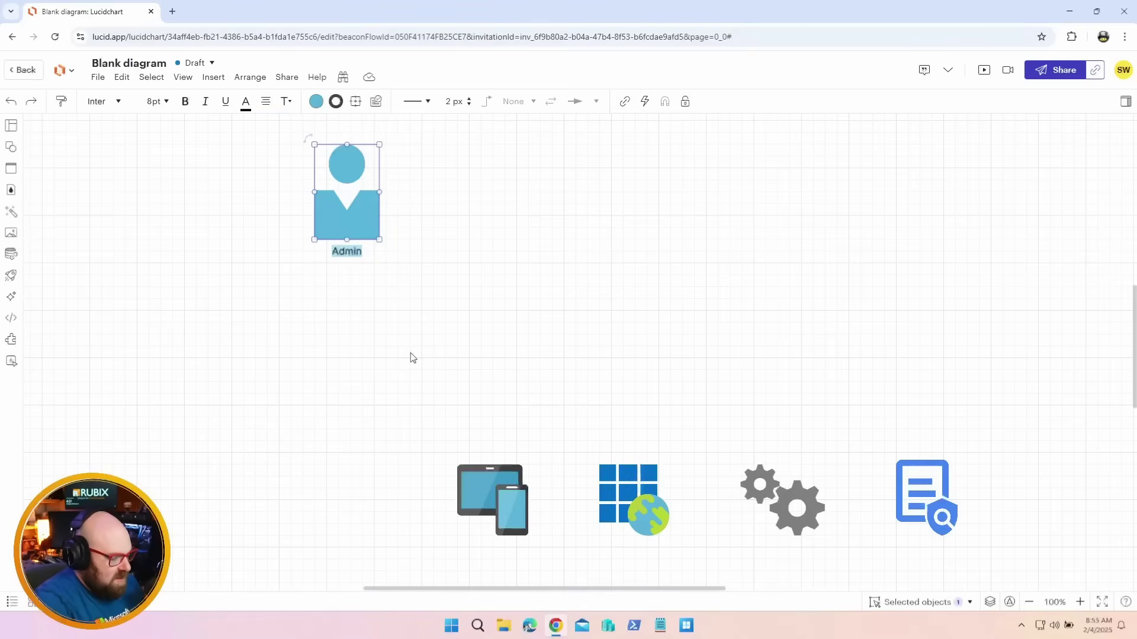
pyautogui.write('Master Intune ')
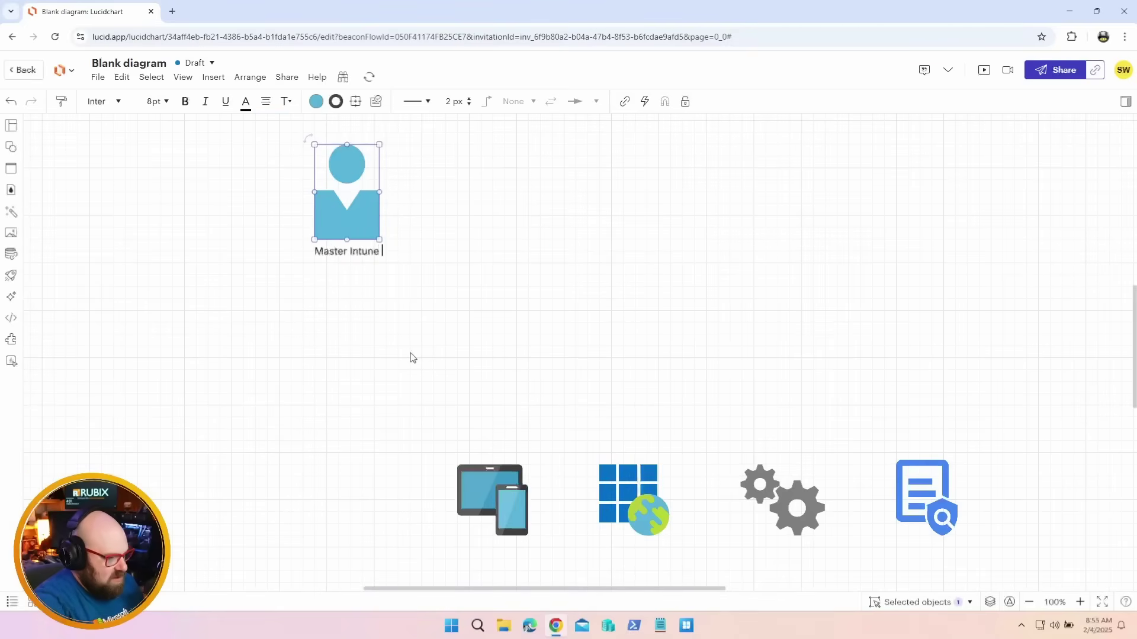
pyautogui.write('Admin')
pyautogui.click(835, 370)
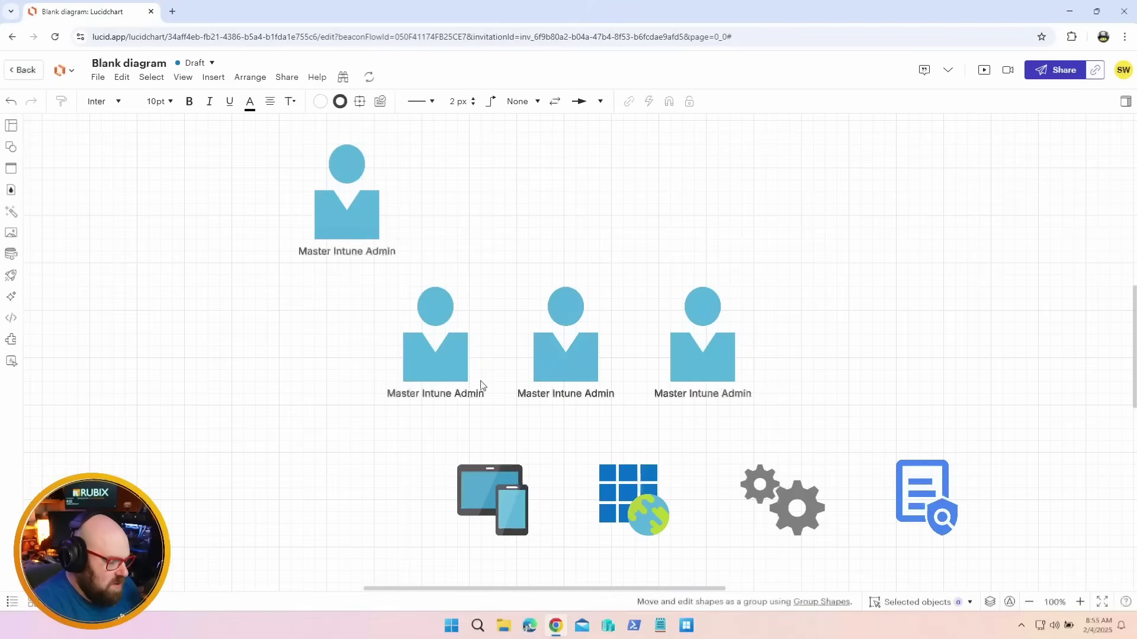
# Rename the three copied admin labels to US, EMEA and APAC Intune Admin
pyautogui.doubleClick(405, 396)
pyautogui.press('Escape')
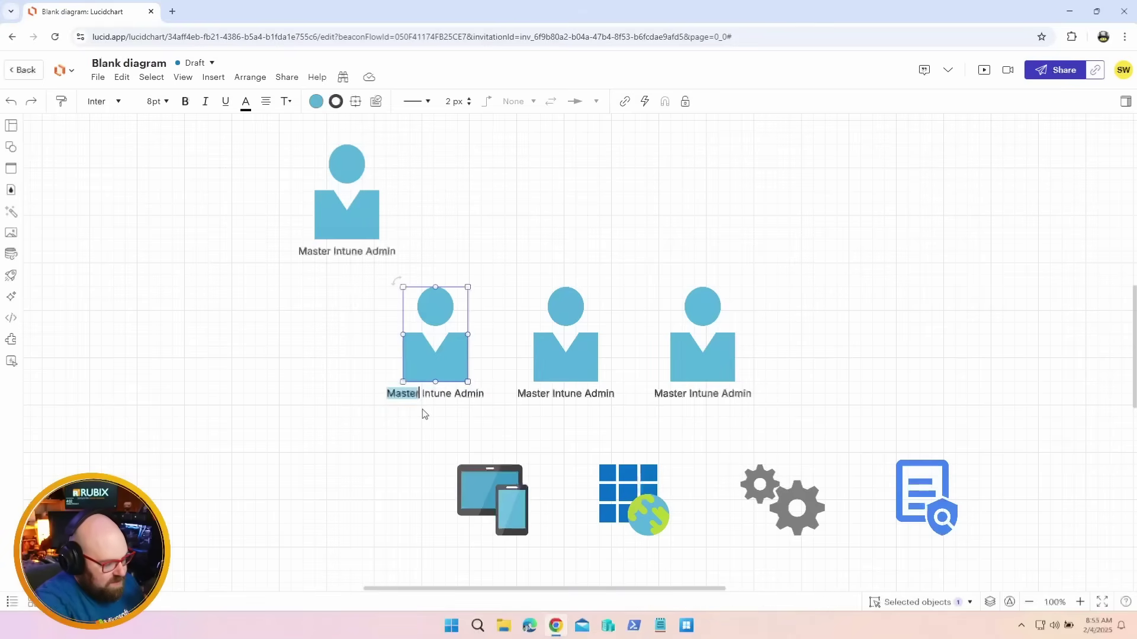
pyautogui.write('US')
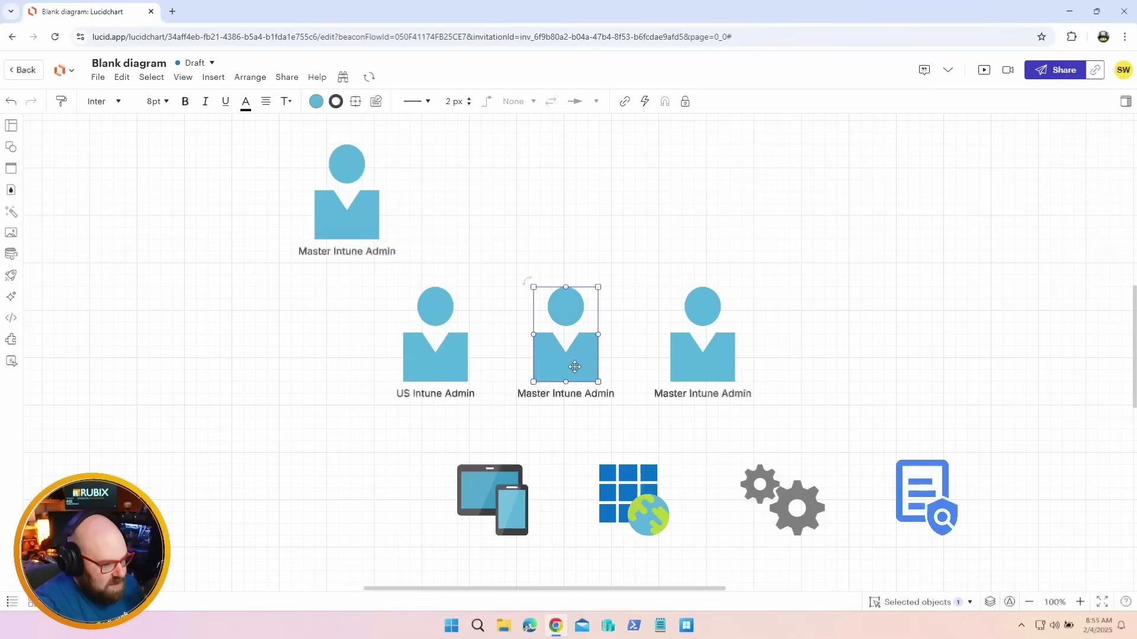
pyautogui.doubleClick(571, 363)
pyautogui.doubleClick(533, 392)
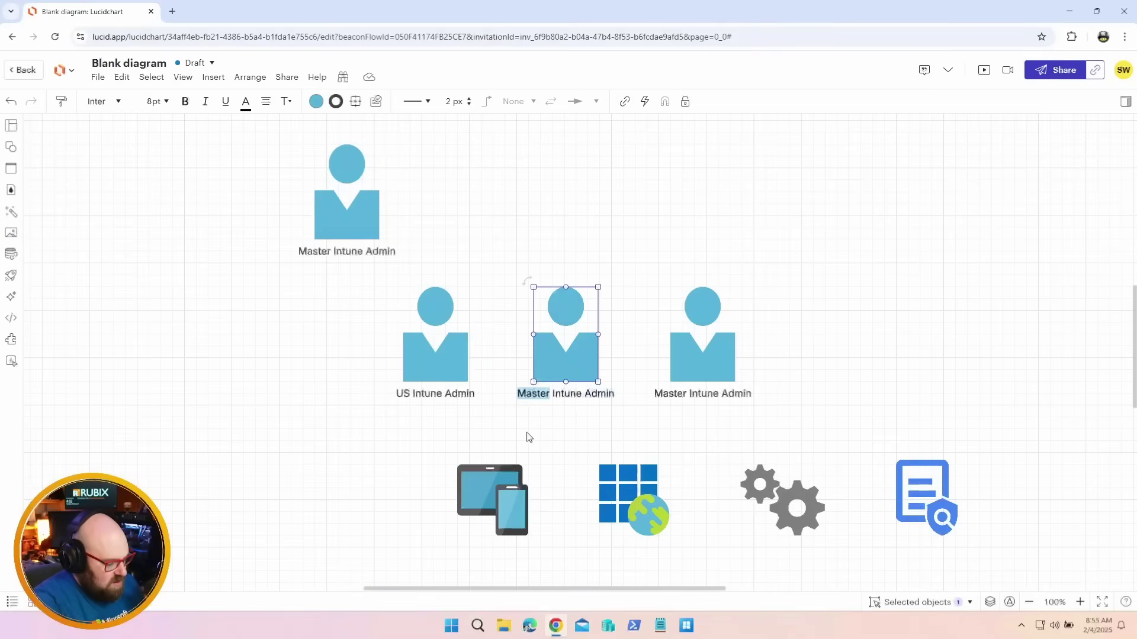
pyautogui.write('EMEA')
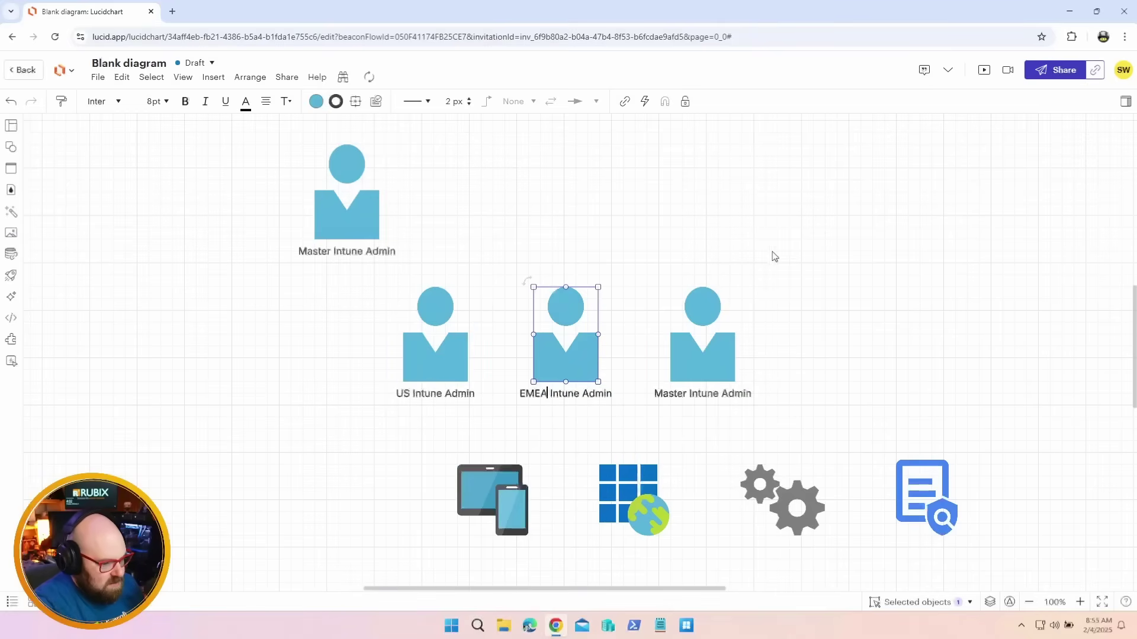
pyautogui.click(657, 304)
pyautogui.doubleClick(702, 373)
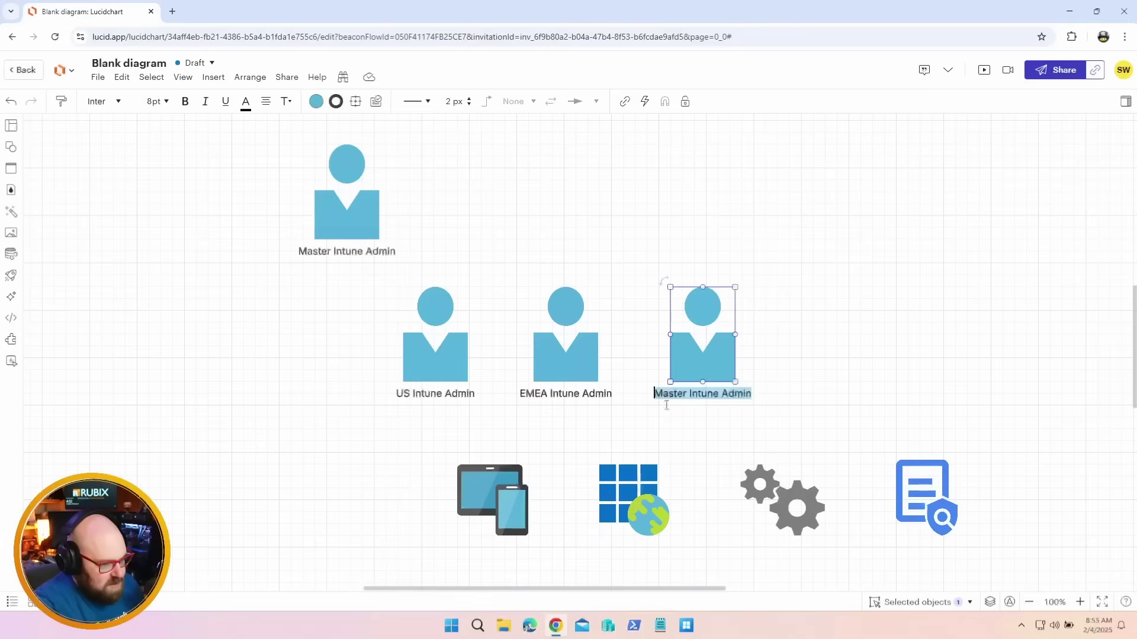
pyautogui.doubleClick(663, 395)
pyautogui.write('APAC')
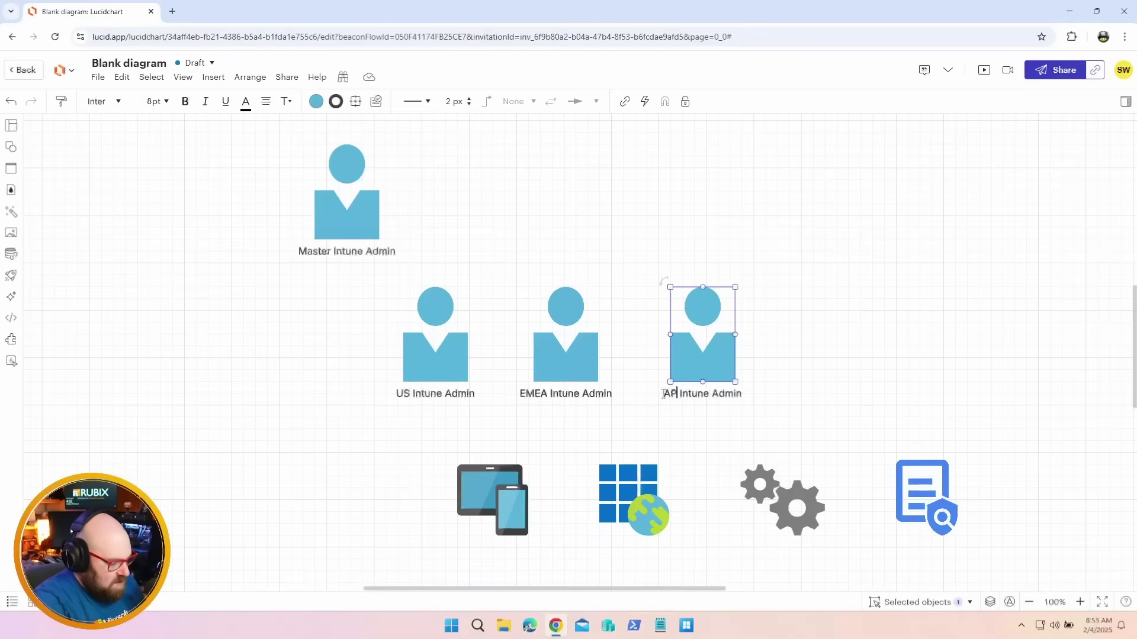
pyautogui.click(861, 333)
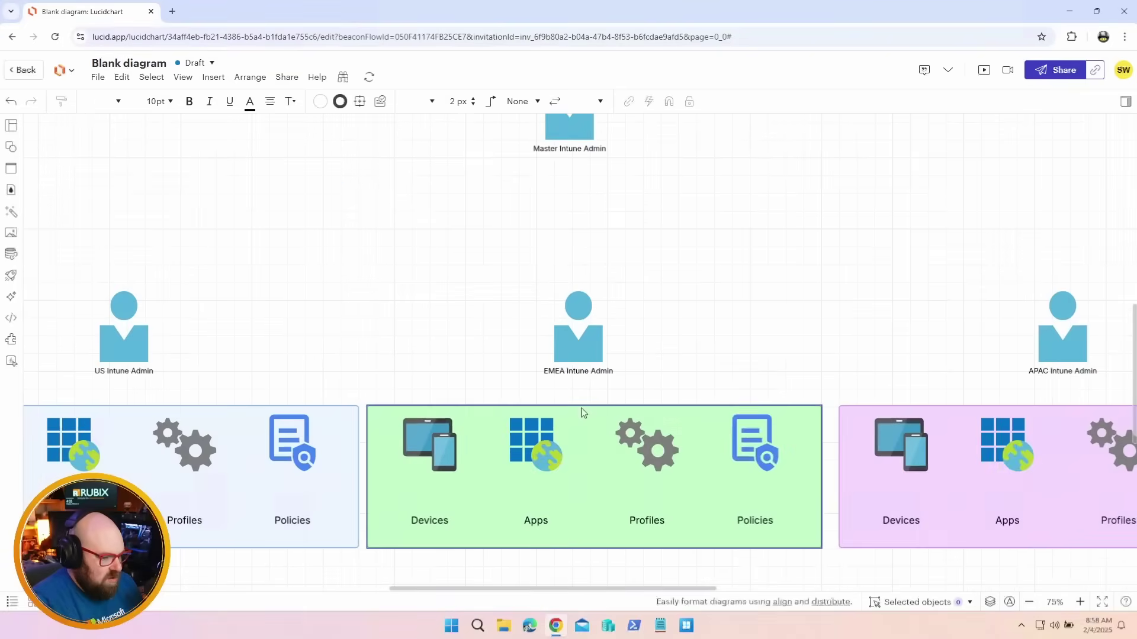
# Add a left-aligned US title on top of the blue resource group
pyautogui.moveTo(308, 324); pyautogui.dragTo(545, 226)
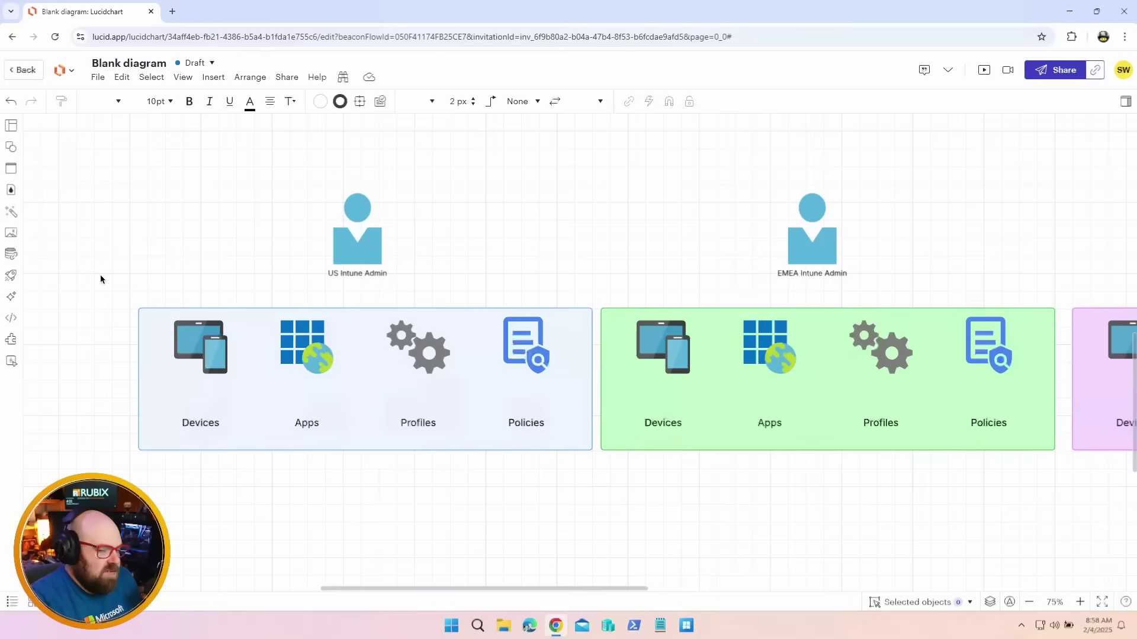
pyautogui.doubleClick(166, 274)
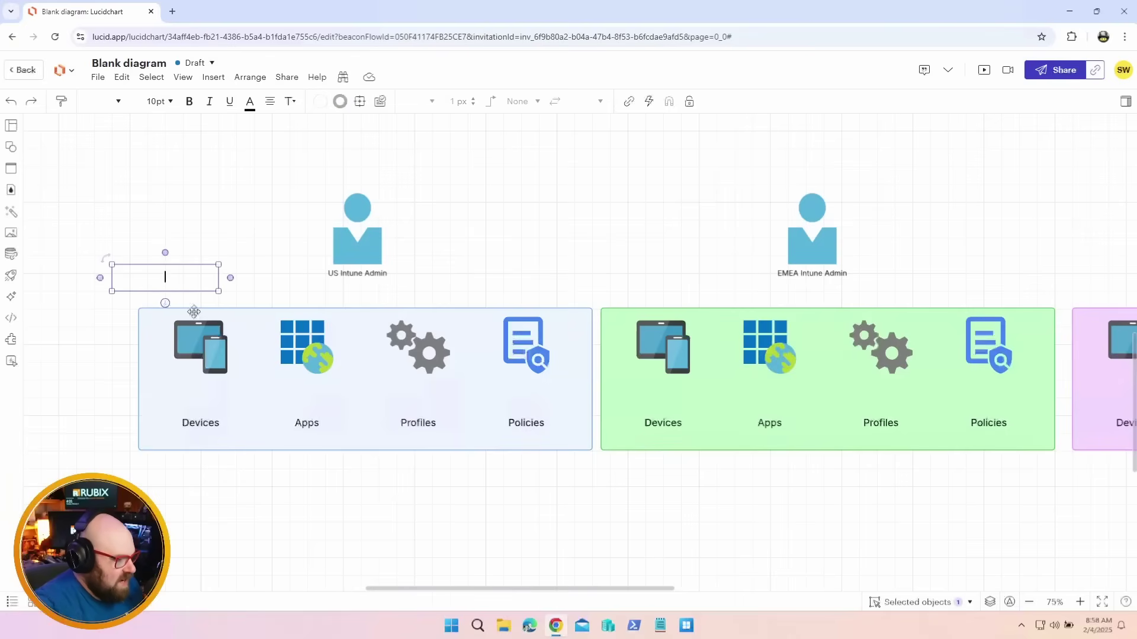
pyautogui.write('US')
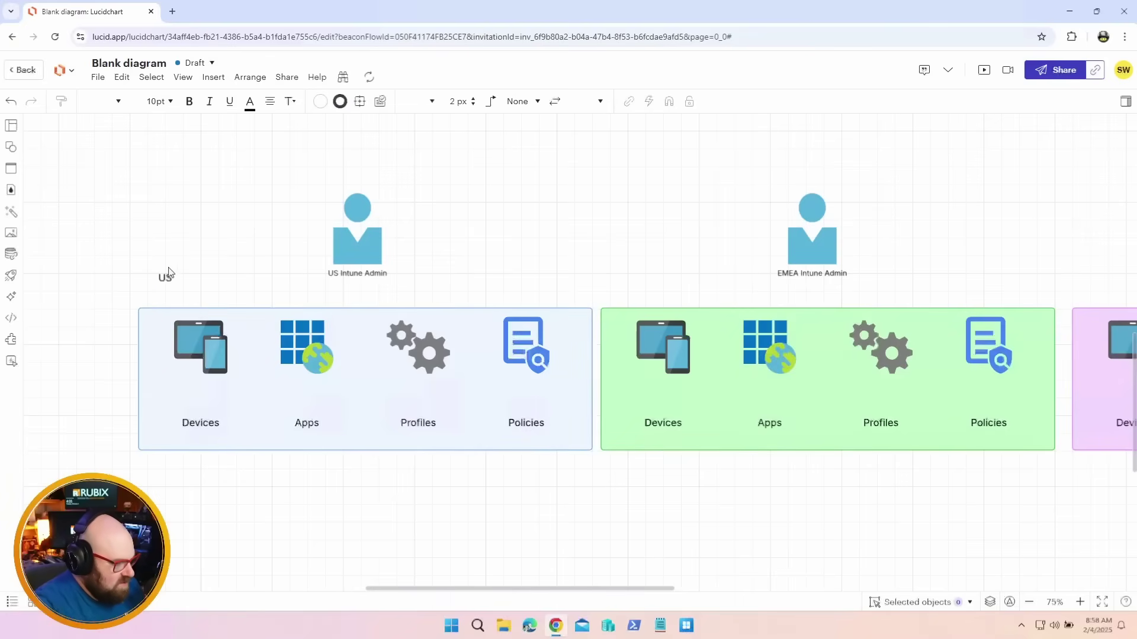
pyautogui.moveTo(165, 271); pyautogui.dragTo(192, 294)
pyautogui.click(198, 229)
pyautogui.click(270, 101)
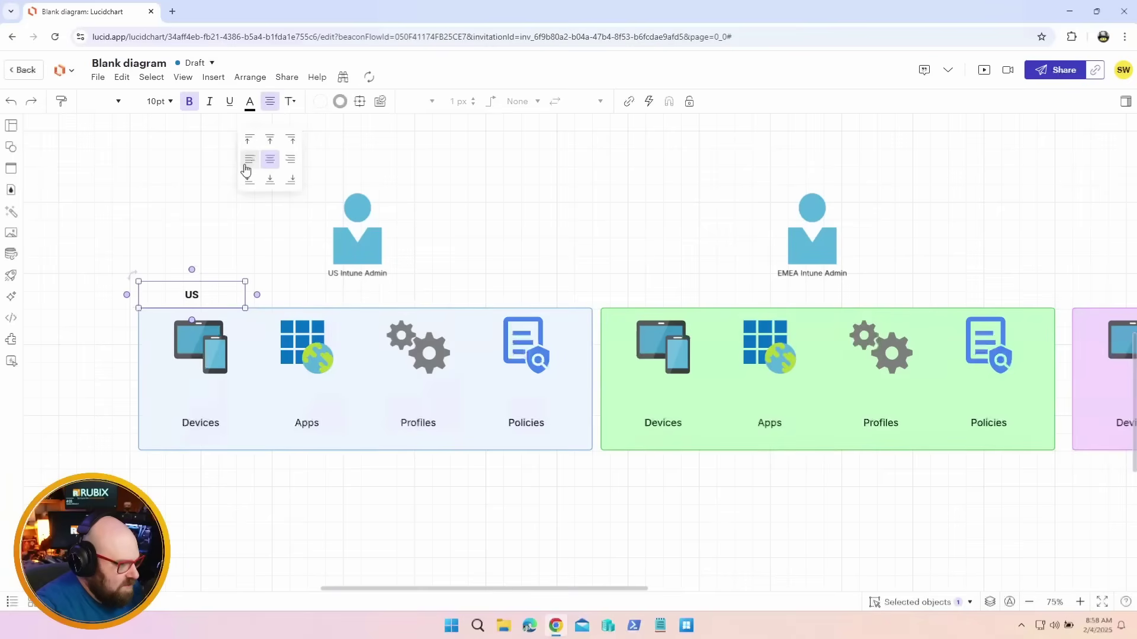
pyautogui.click(248, 159)
pyautogui.click(129, 317)
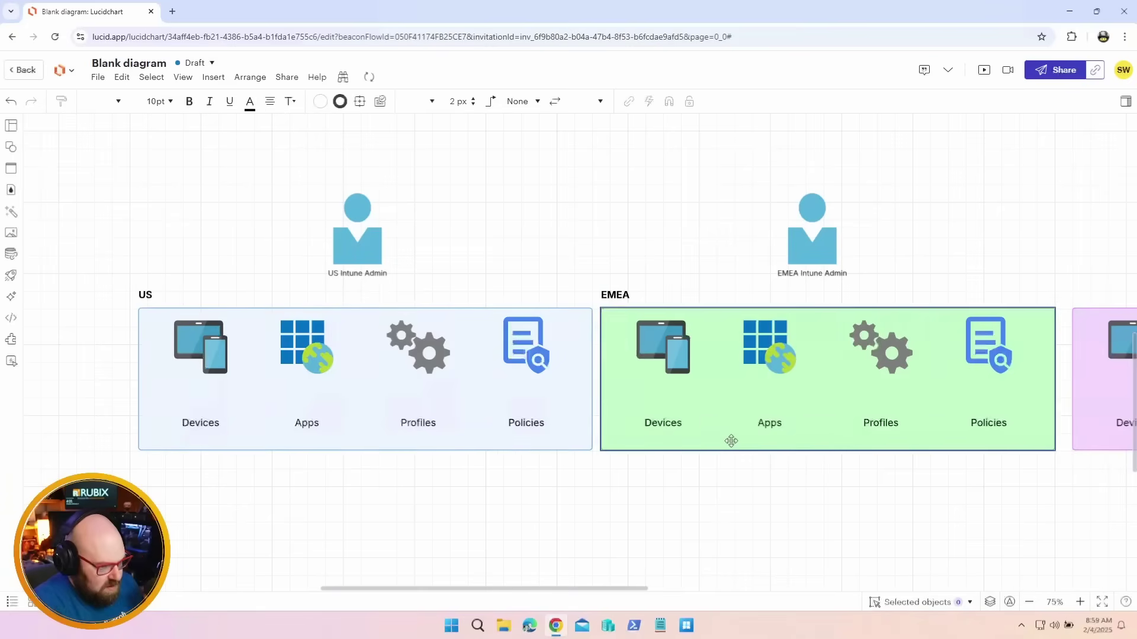
# Scroll across the canvas to review the EMEA and APAC resource groups
pyautogui.hscroll(3, 732, 439)
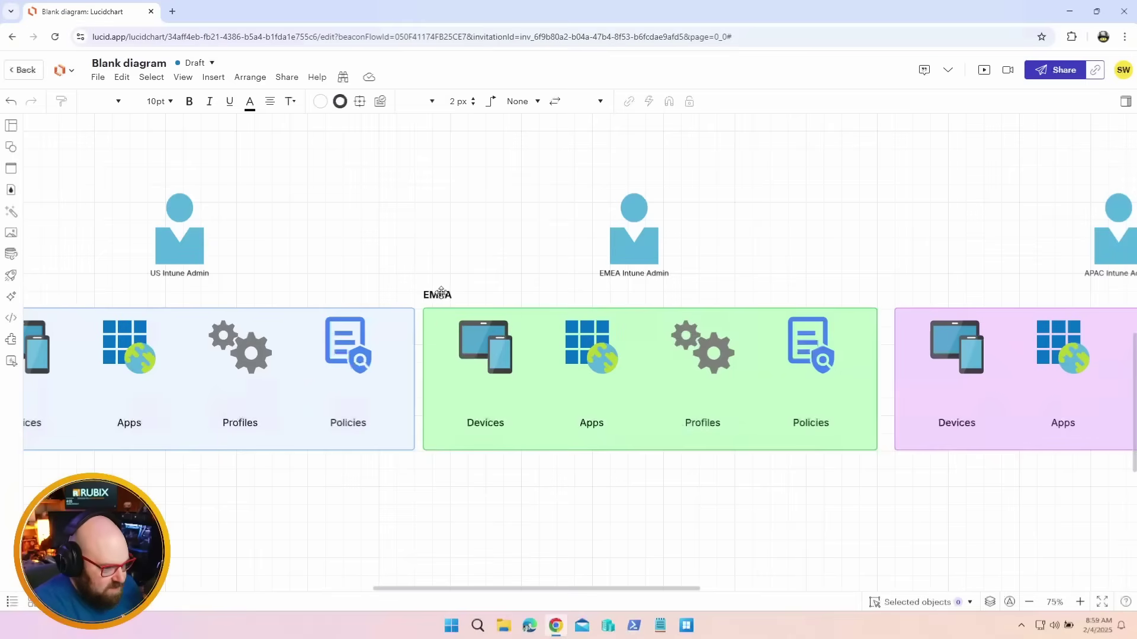
pyautogui.hscroll(4, 442, 292)
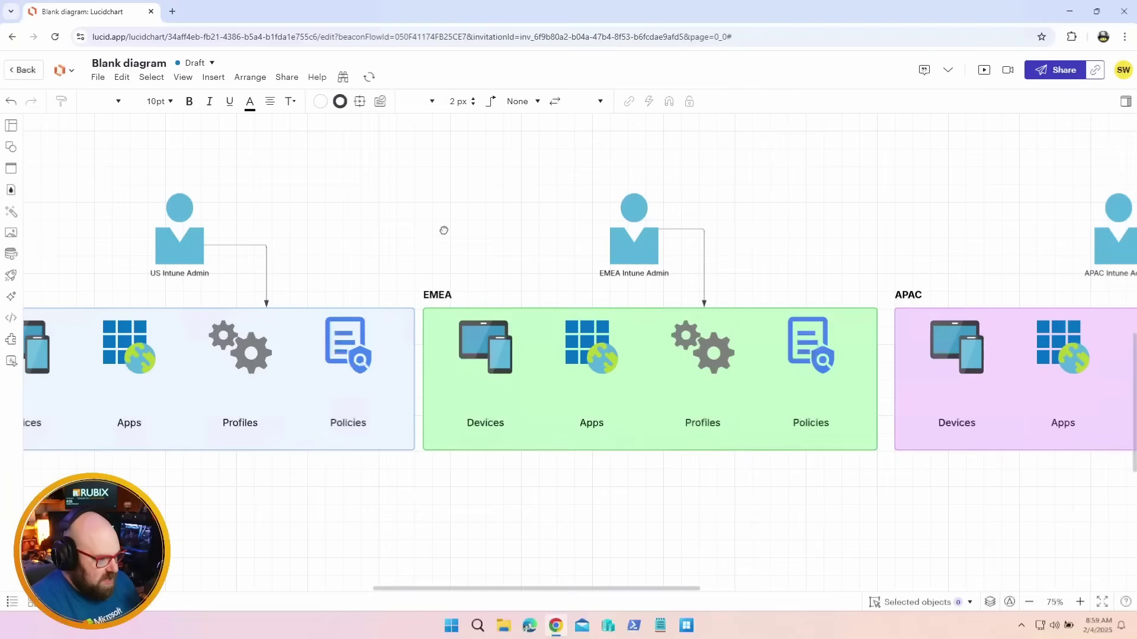
pyautogui.hscroll(-3, 444, 229)
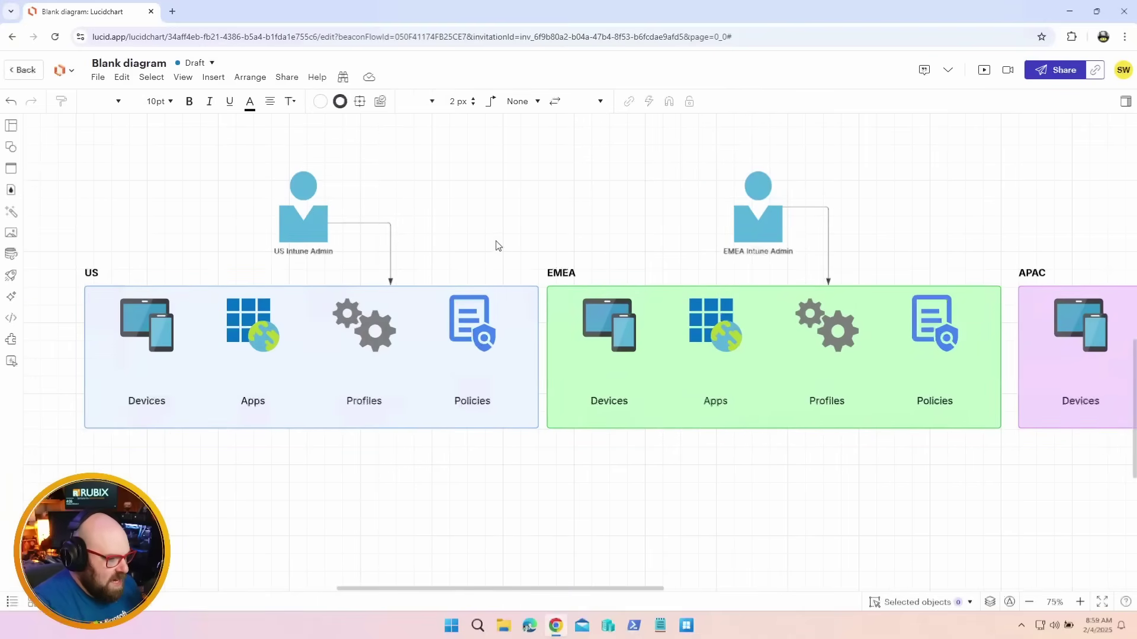
pyautogui.hscroll(8, 498, 246)
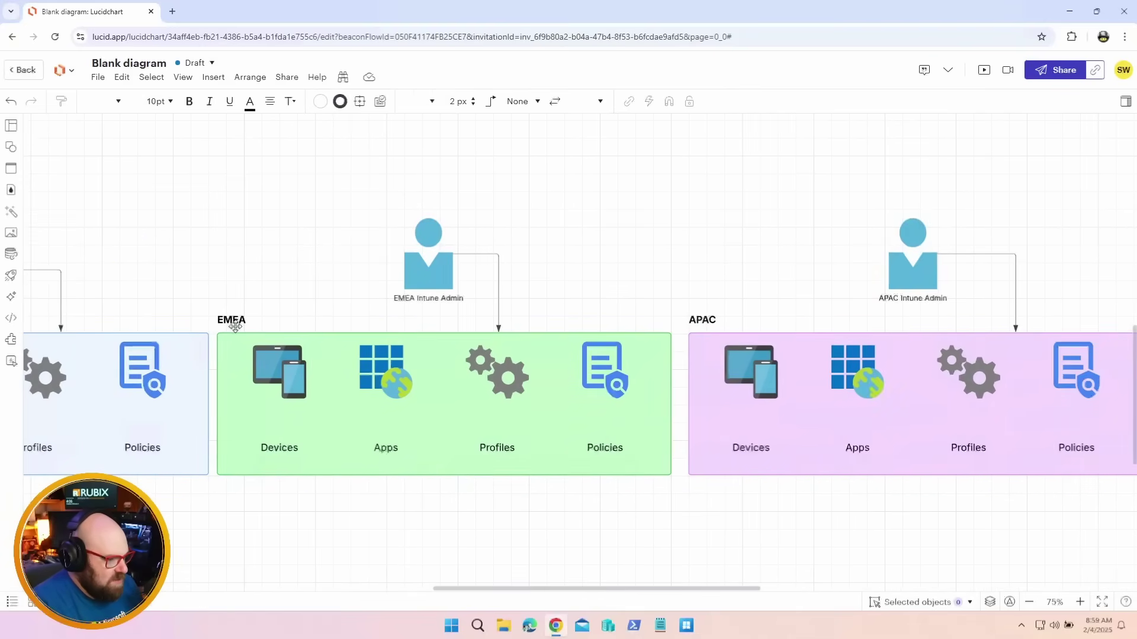
pyautogui.hscroll(2, 468, 253)
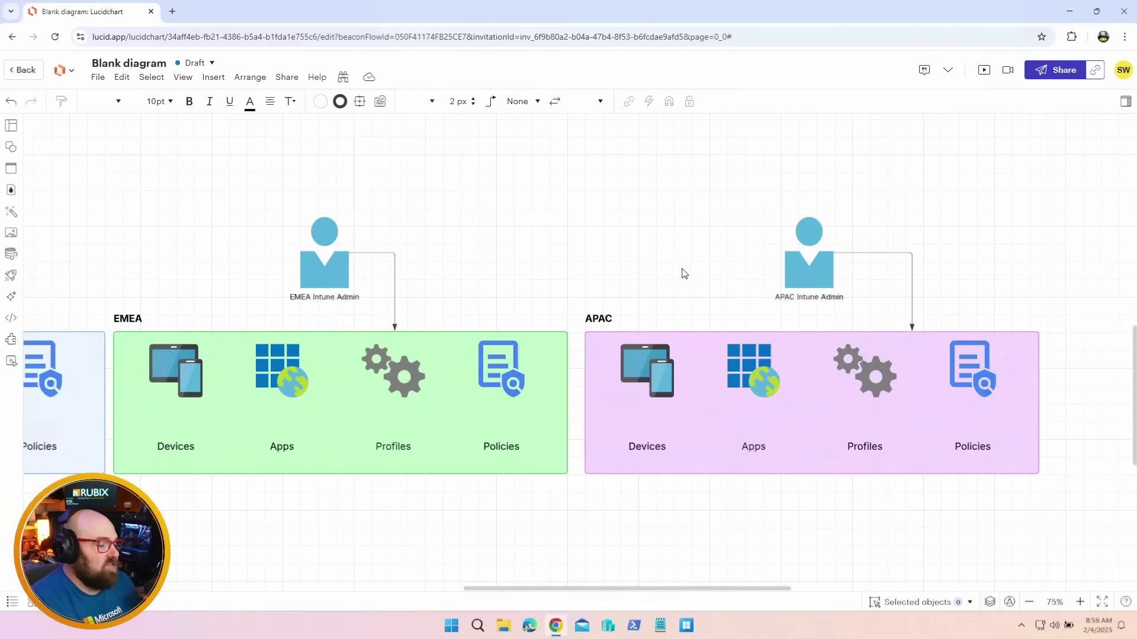
pyautogui.hscroll(2, 685, 273)
pyautogui.keyDown('ctrl'); pyautogui.scroll(-3, 590, 274); pyautogui.keyUp('ctrl')
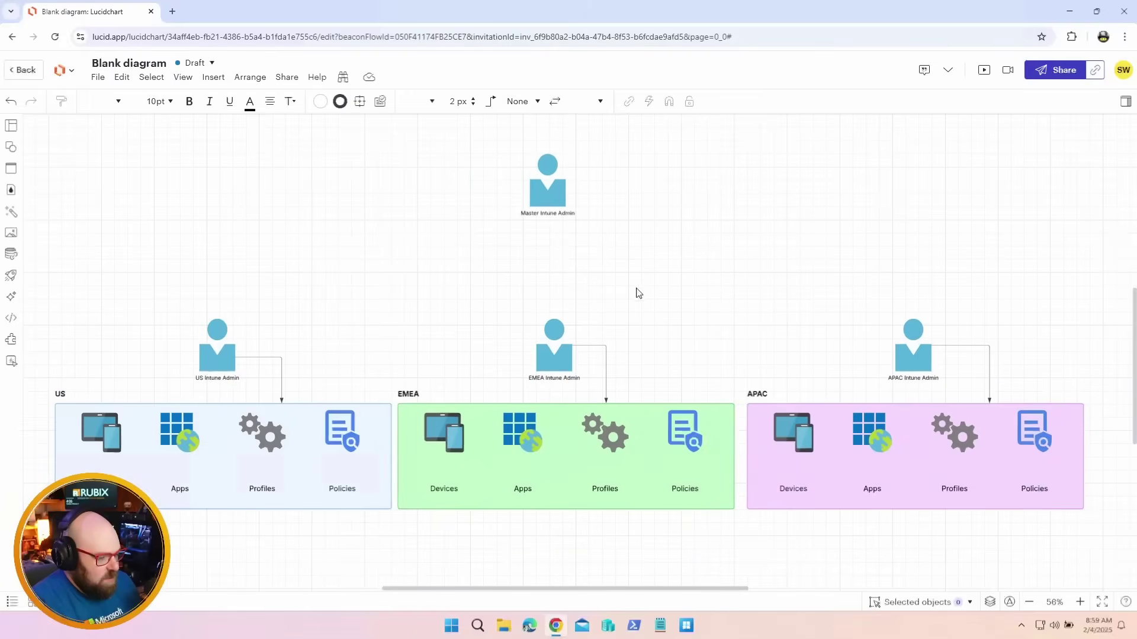
pyautogui.keyDown('ctrl'); pyautogui.scroll(4, 589, 178); pyautogui.keyUp('ctrl')
# Add a Default Scope label beside the Master Intune Admin figure
pyautogui.click(537, 209)
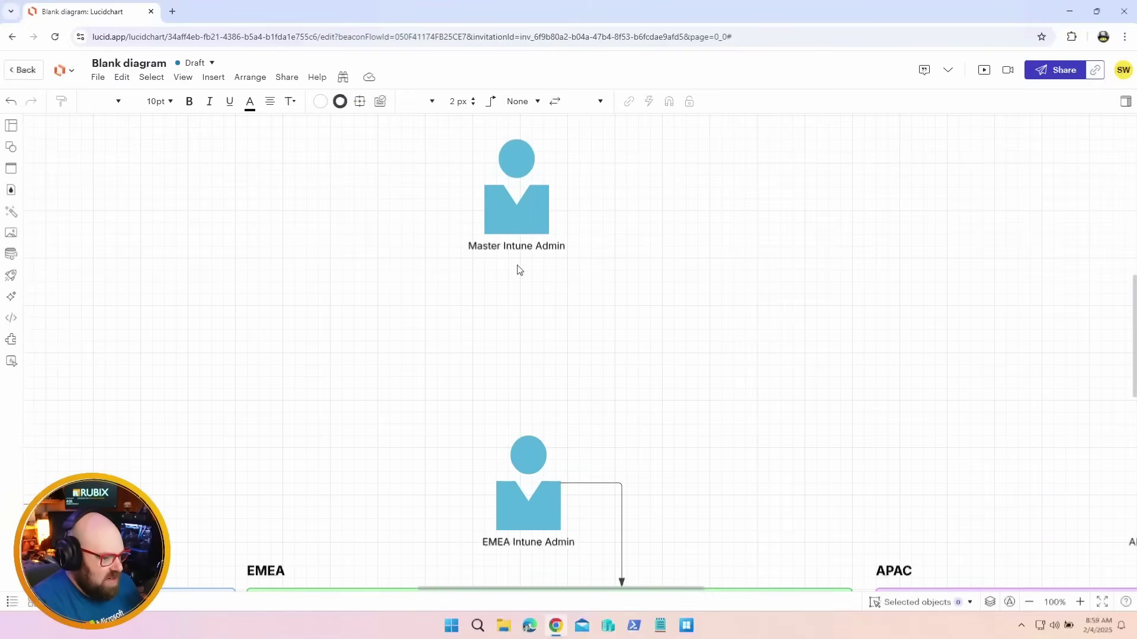
pyautogui.moveTo(604, 306); pyautogui.dragTo(604, 358)
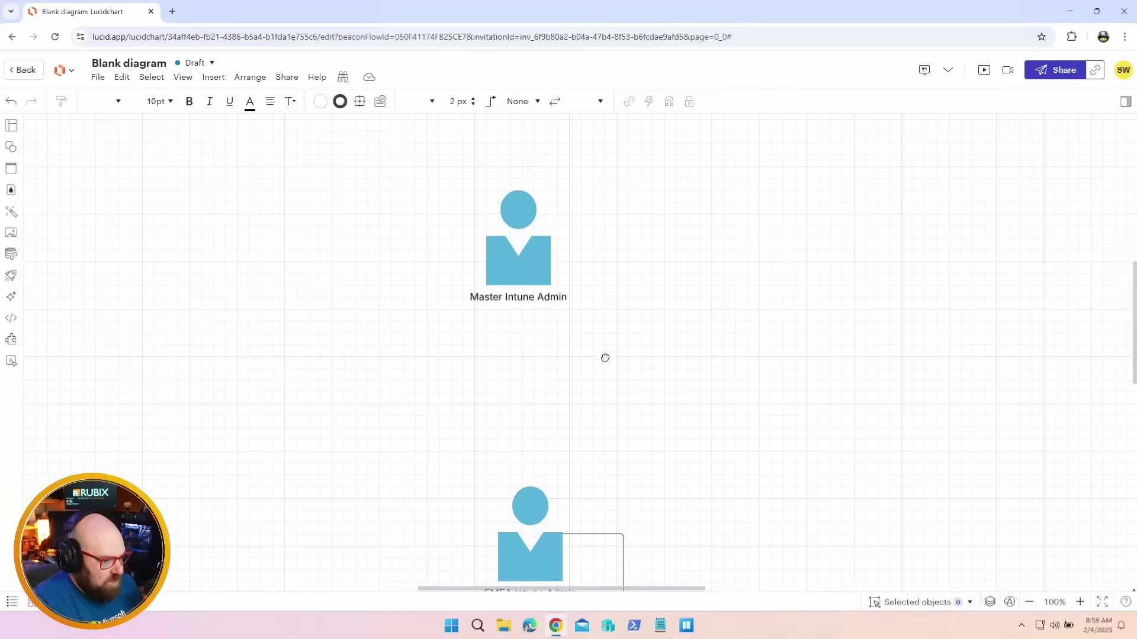
pyautogui.doubleClick(604, 267)
pyautogui.write('De')
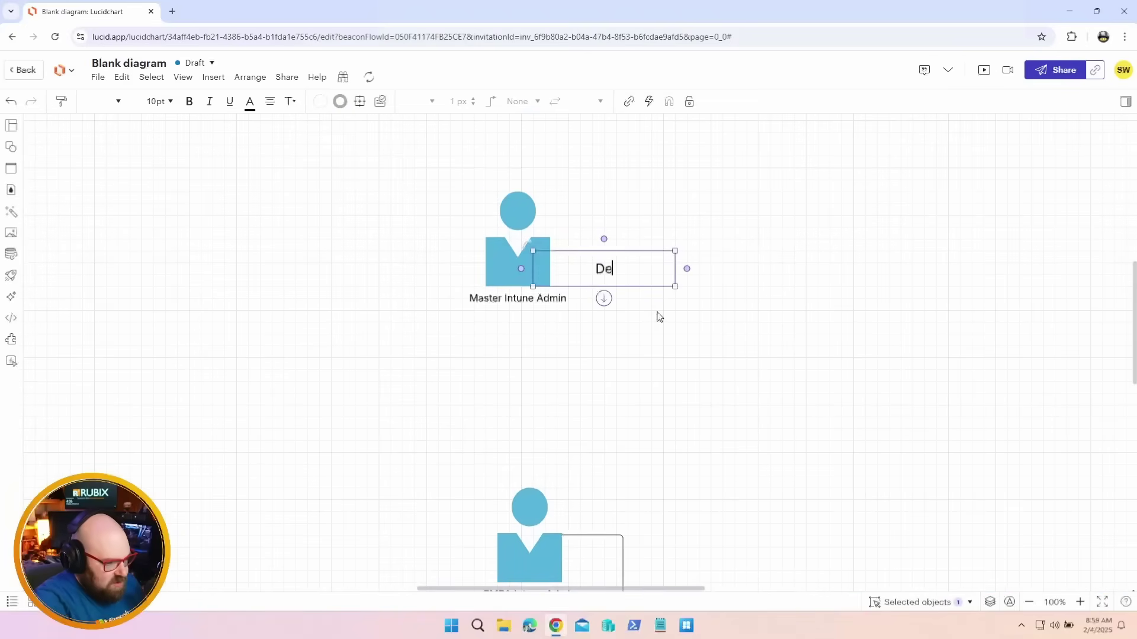
pyautogui.write('fault Tag')
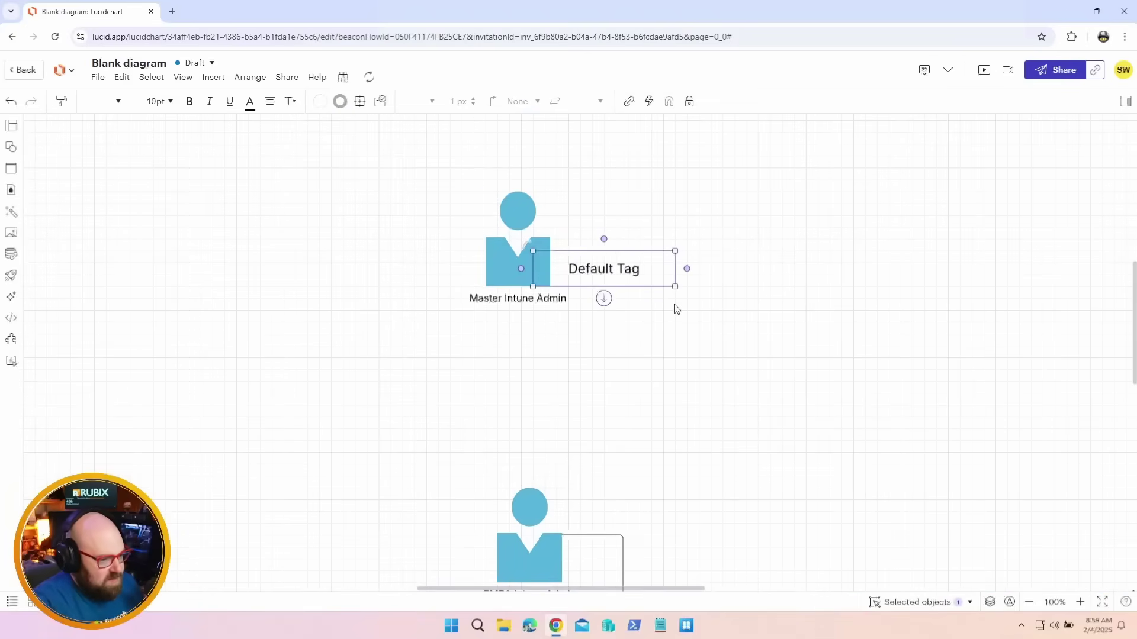
pyautogui.doubleClick(637, 271)
pyautogui.write('Scope')
pyautogui.click(583, 255)
# Scroll around the diagram to bring the US Devices, Apps and Profiles into view
pyautogui.scroll(-3, 673, 291)
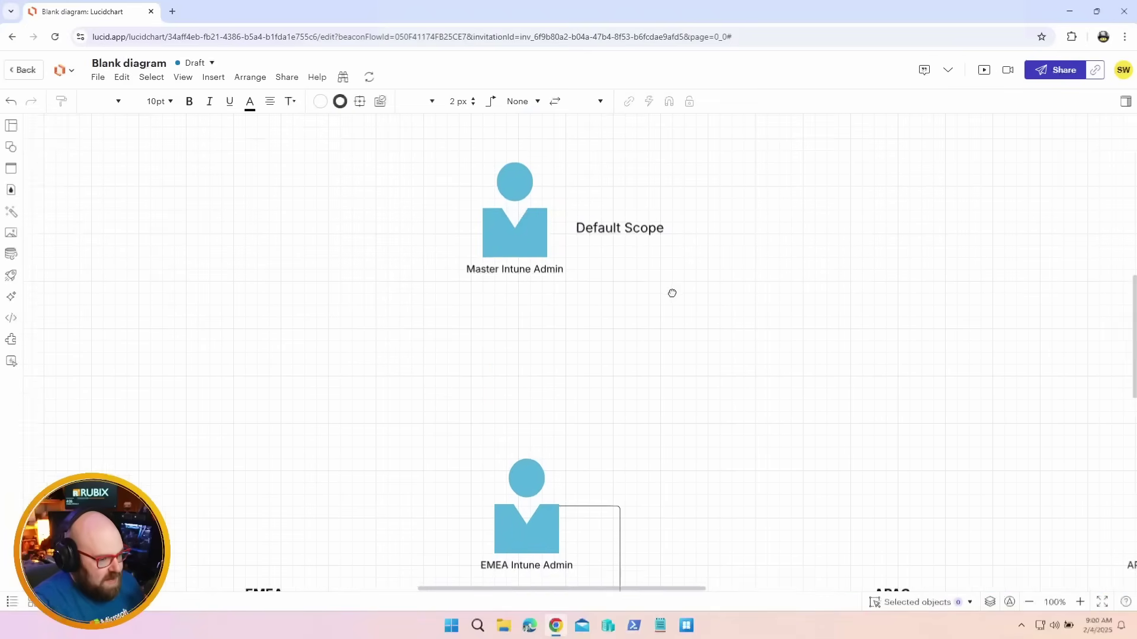
pyautogui.scroll(-5, 671, 289)
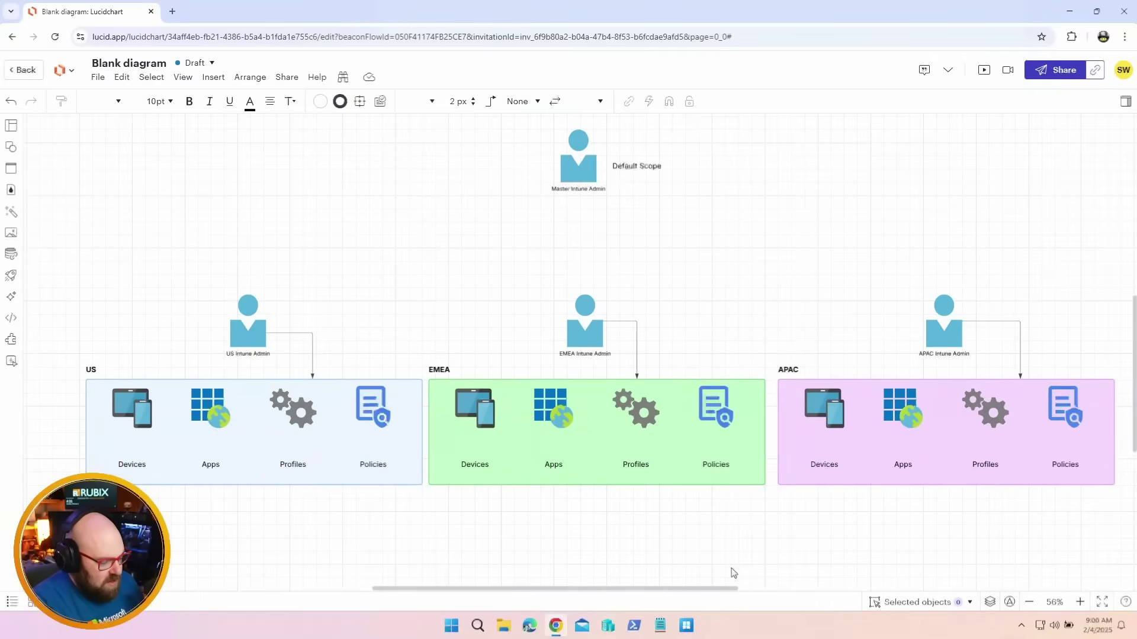
pyautogui.scroll(1, 229, 470)
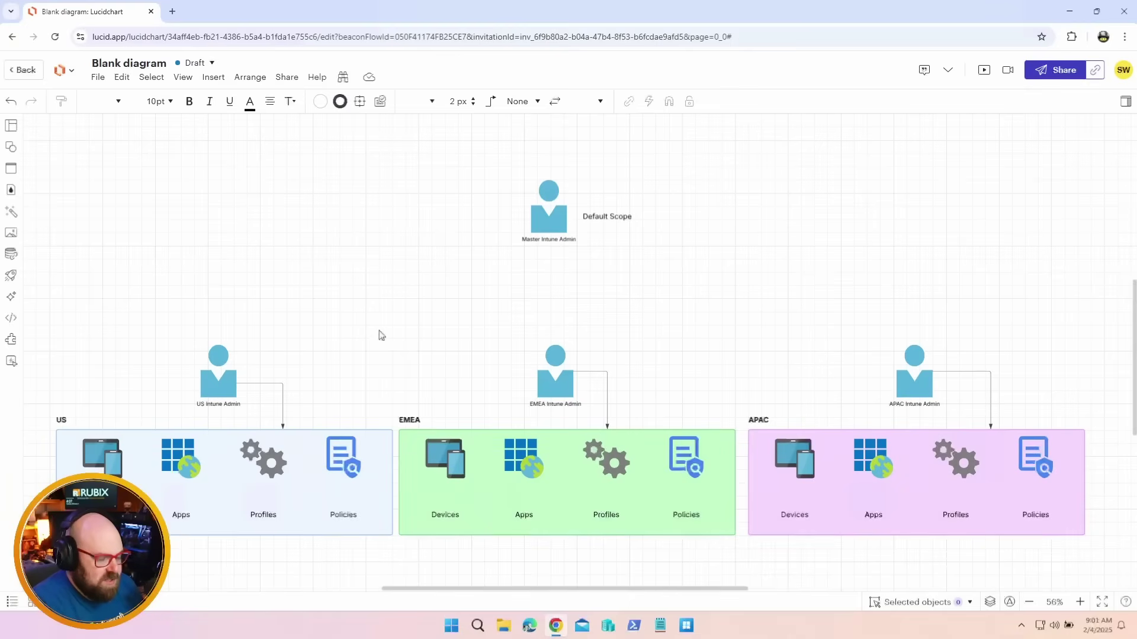
pyautogui.hscroll(-5, 381, 336)
pyautogui.scroll(5, 441, 411)
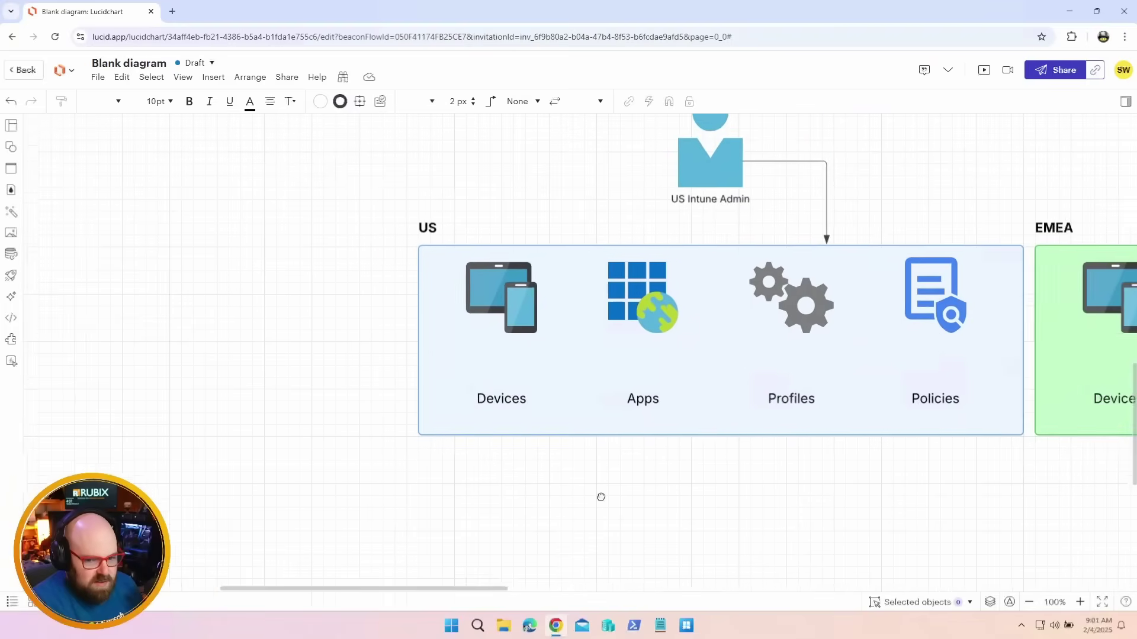
pyautogui.hscroll(5, 601, 497)
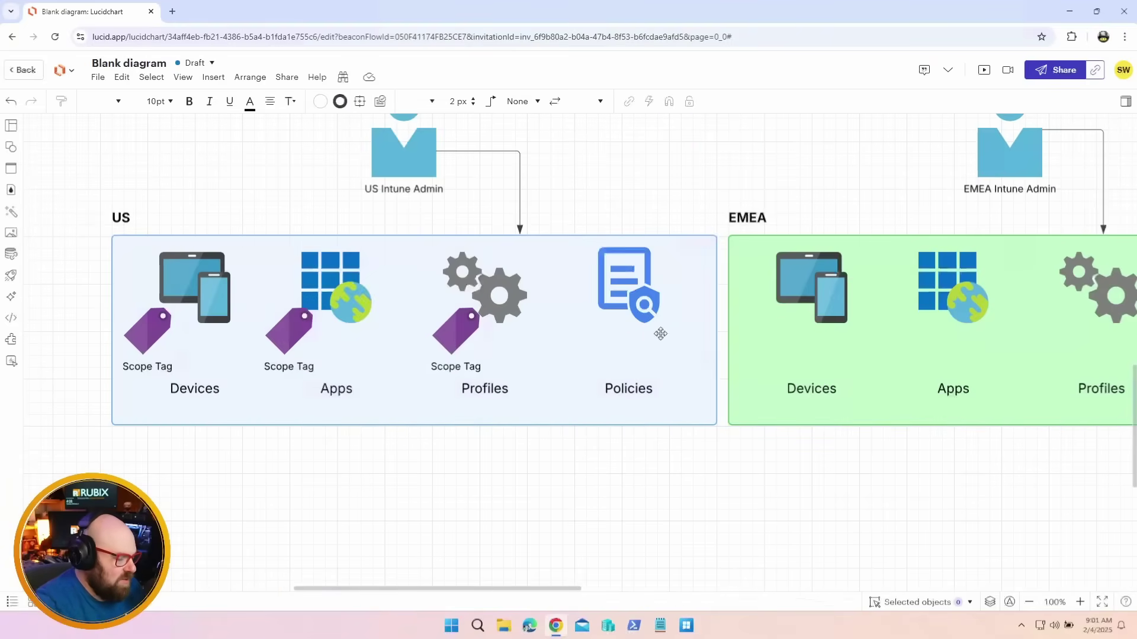
pyautogui.hscroll(2, 626, 482)
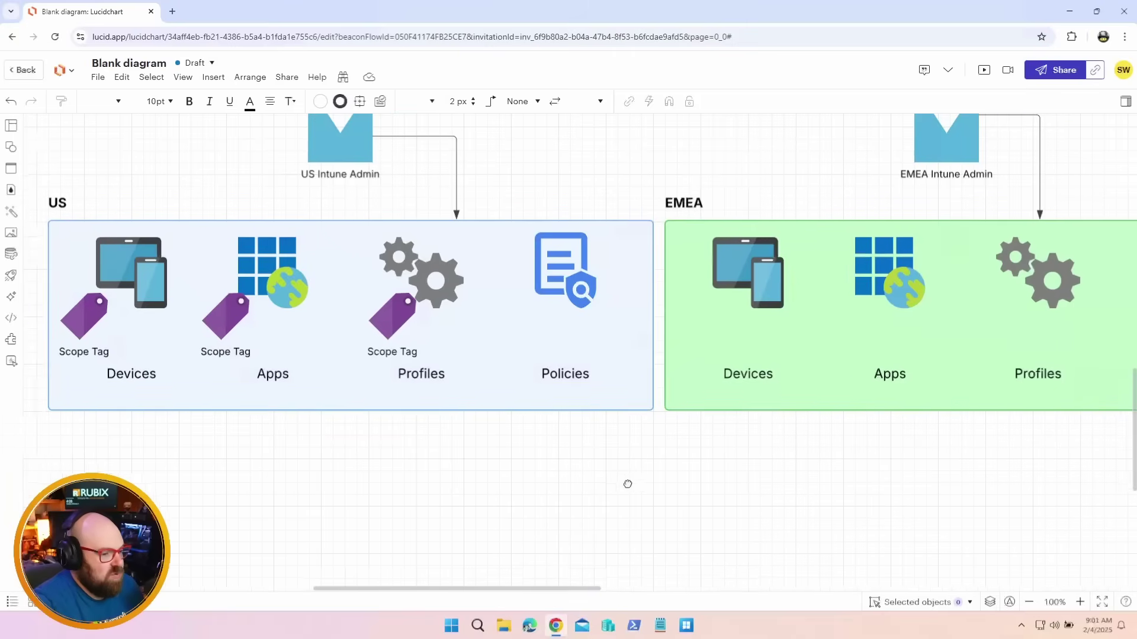
pyautogui.hscroll(-2, 720, 505)
pyautogui.hscroll(1, 794, 454)
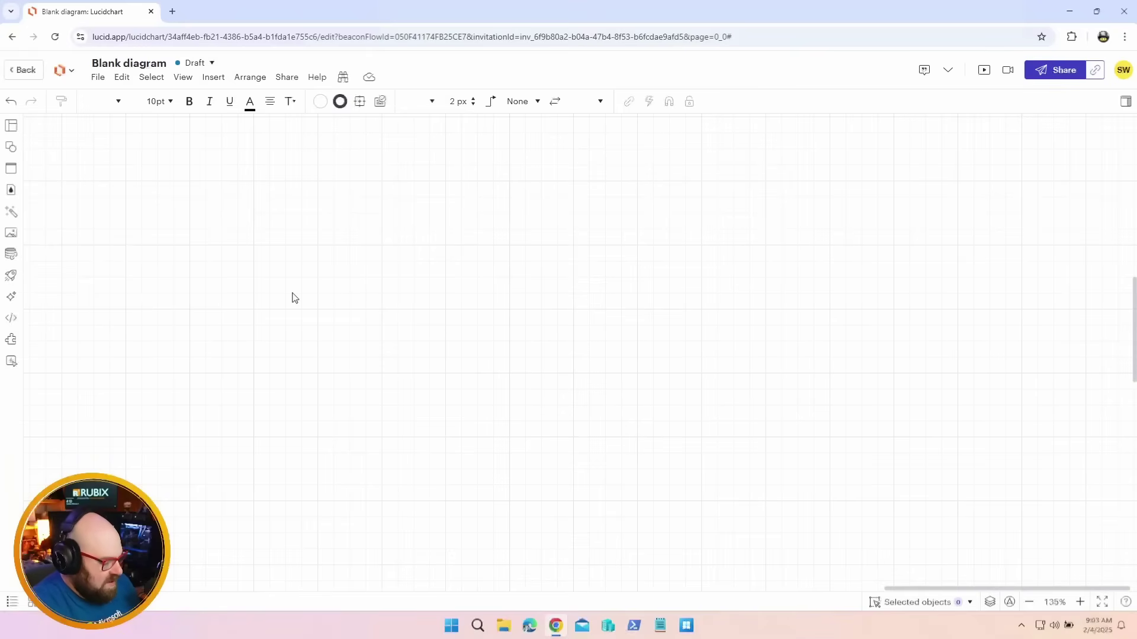
# Add a Scope box with a Classification label and a bold 'US, Retail, Franchise' line
pyautogui.hotkey('ctrl', 'v')
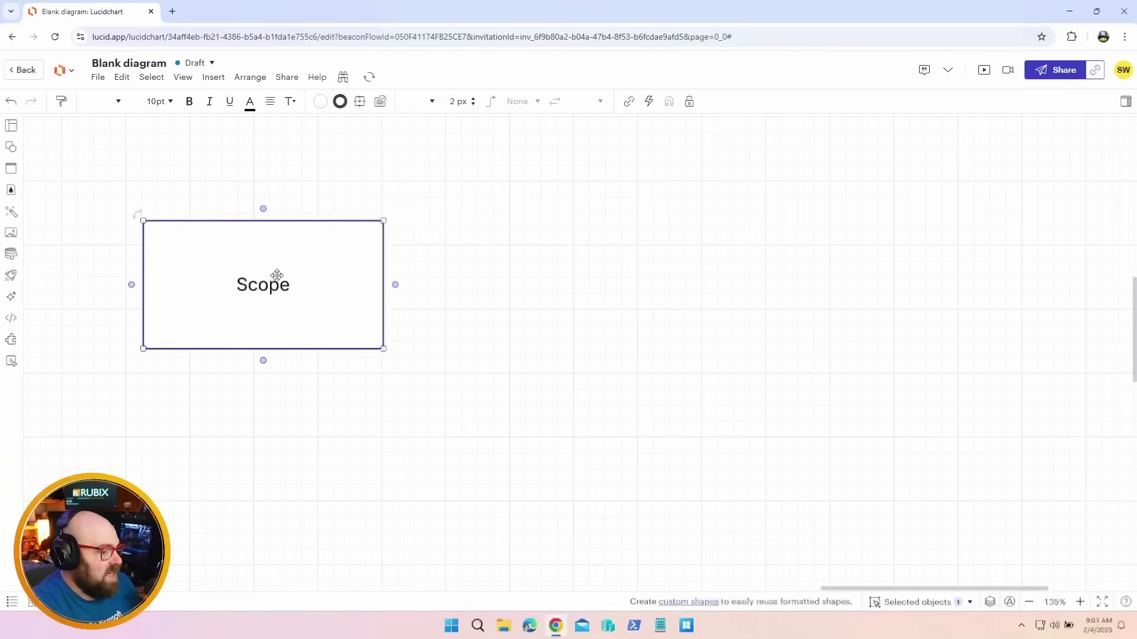
pyautogui.moveTo(226, 233); pyautogui.dragTo(208, 193)
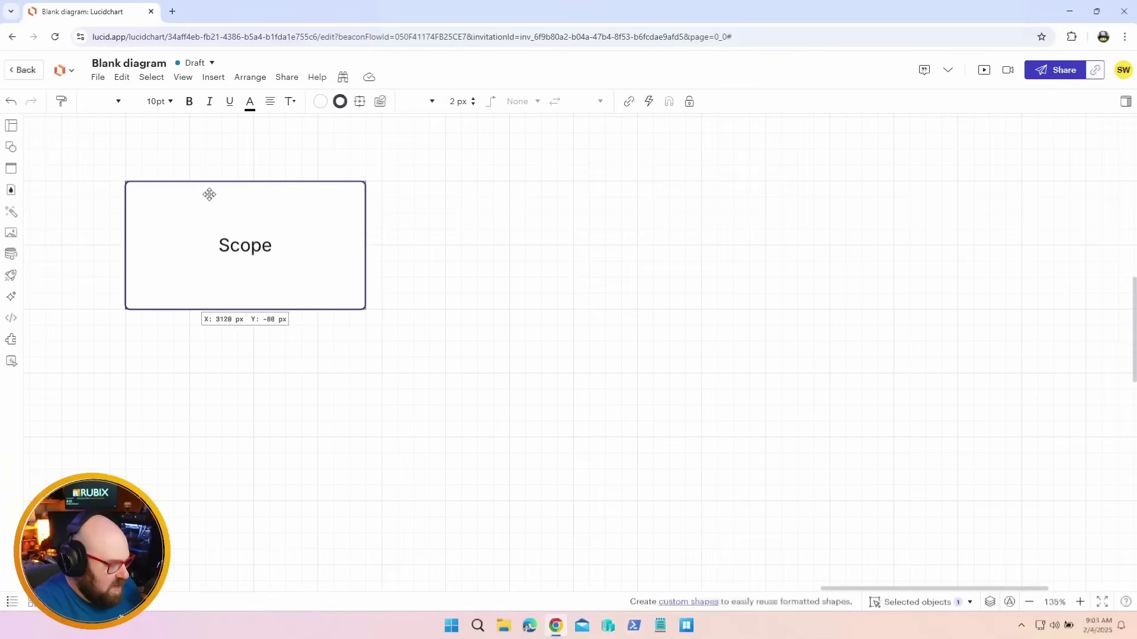
pyautogui.doubleClick(449, 226)
pyautogui.write('C')
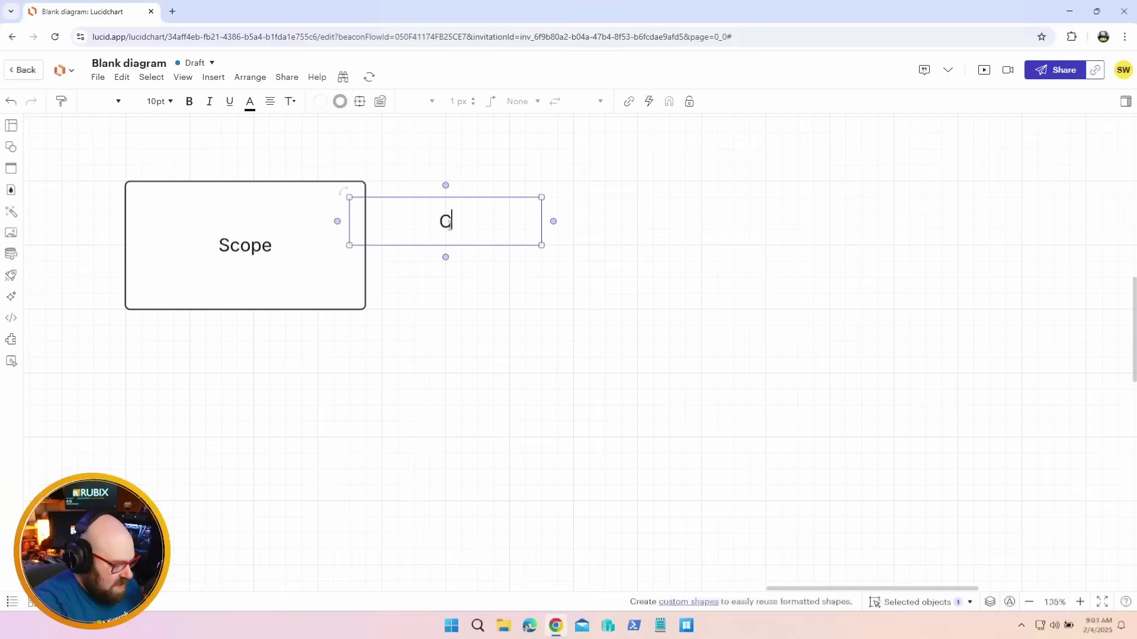
pyautogui.write('lassification')
pyautogui.hotkey('ctrl', 'b')
pyautogui.press('Return')
pyautogui.write('US')
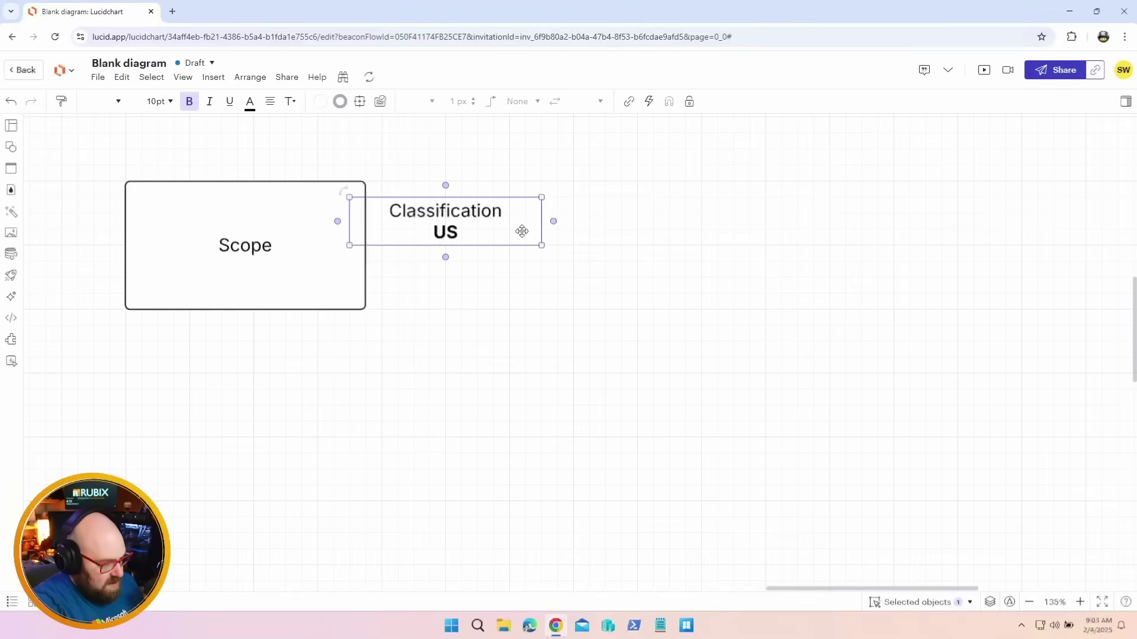
pyautogui.write(', Retail, ')
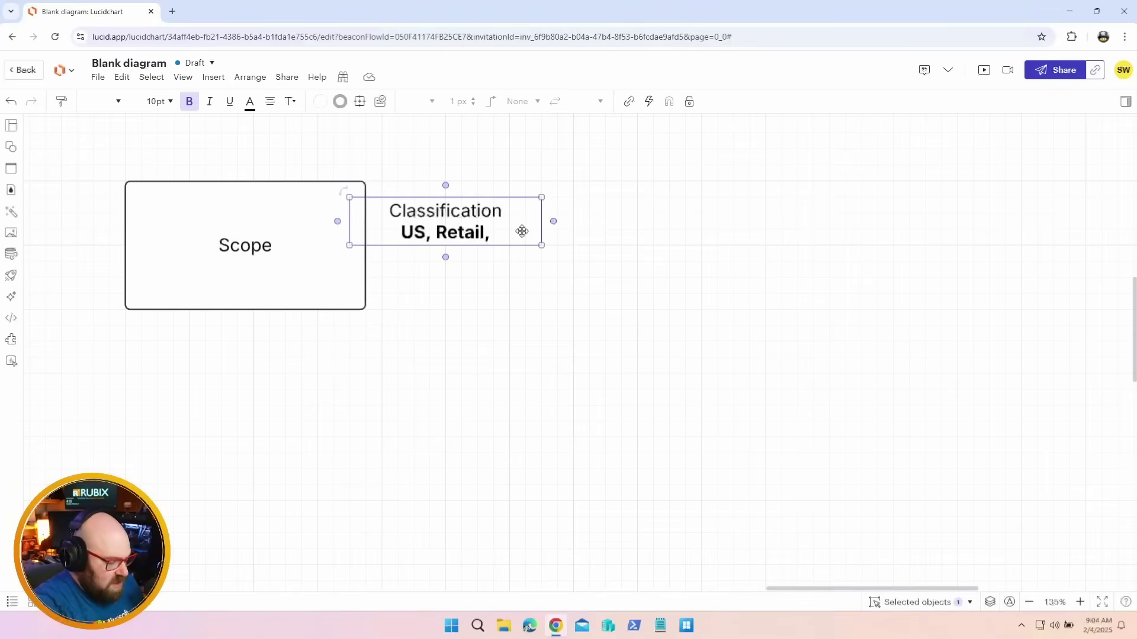
pyautogui.write('Franchis')
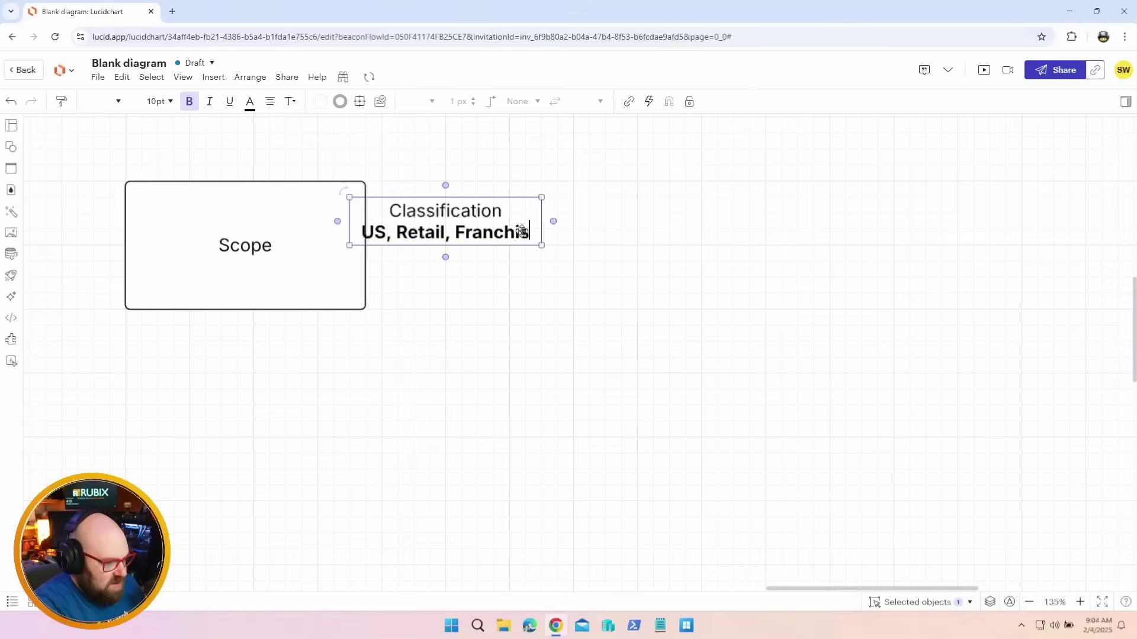
pyautogui.write('e')
pyautogui.click(513, 391)
pyautogui.moveTo(466, 211); pyautogui.dragTo(518, 194)
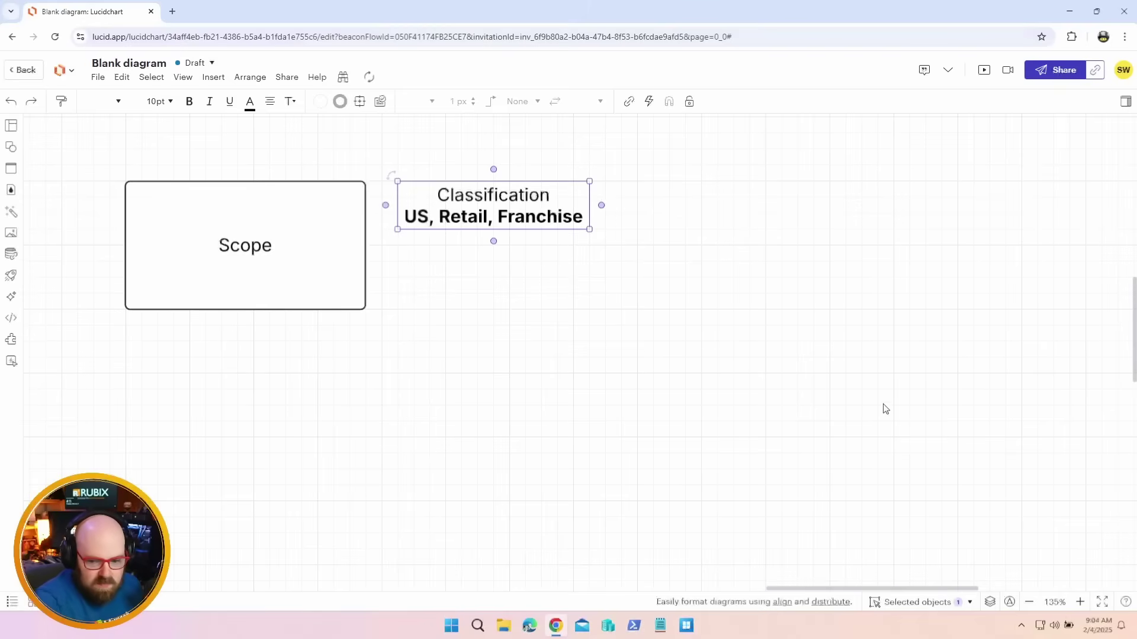
# Add a Role box with an Admin Privilege label and a bold 'Device admin, Intune admin' line
pyautogui.hotkey('ctrl', 'y')
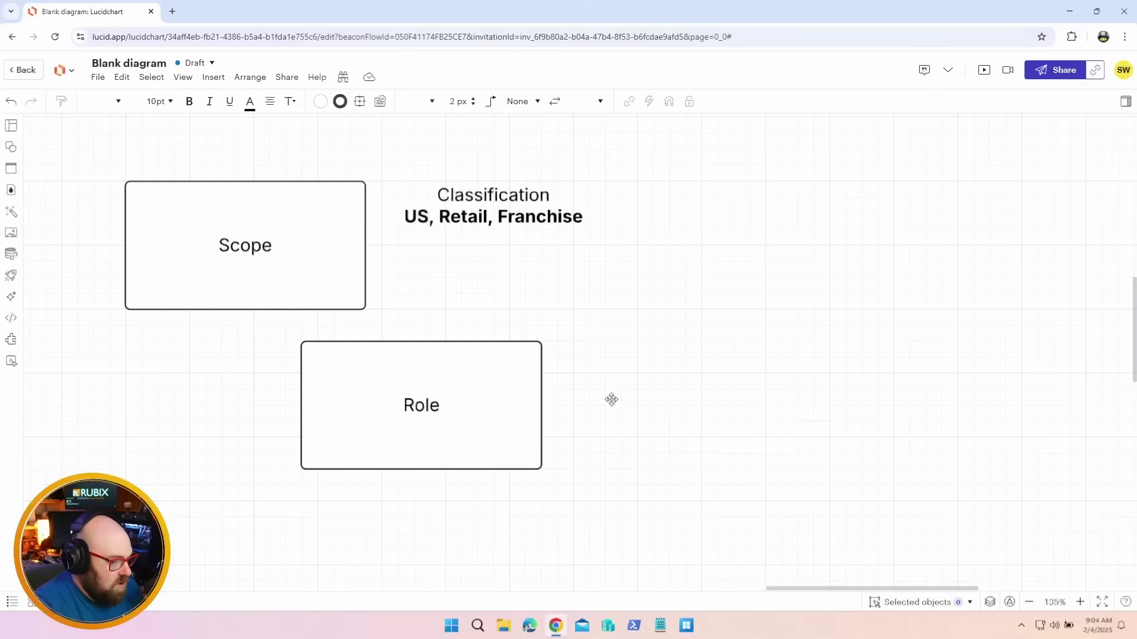
pyautogui.hotkey('ctrl', 'v')
pyautogui.click(601, 411)
pyautogui.click(637, 372)
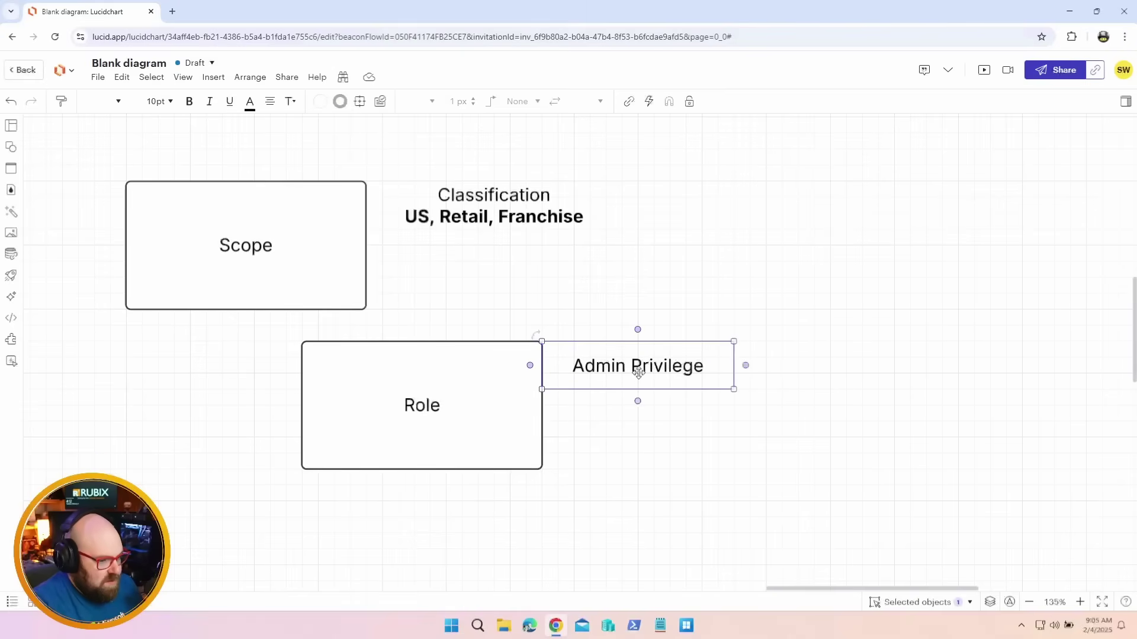
pyautogui.doubleClick(637, 372)
pyautogui.press('End')
pyautogui.press('Return')
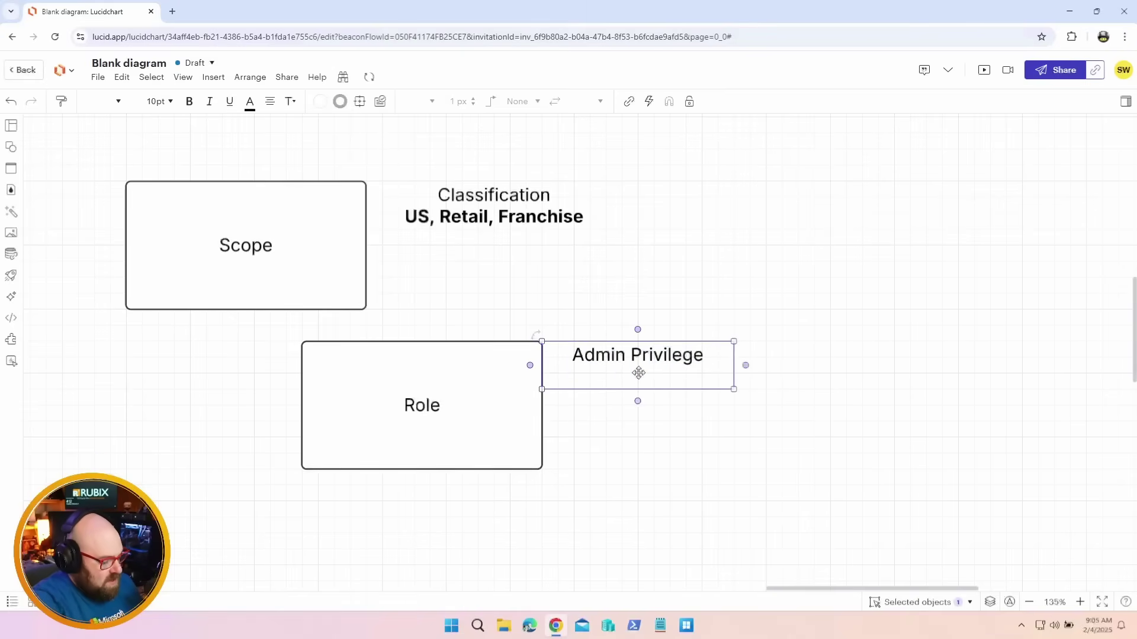
pyautogui.hotkey('ctrl', 'b')
pyautogui.write('Device')
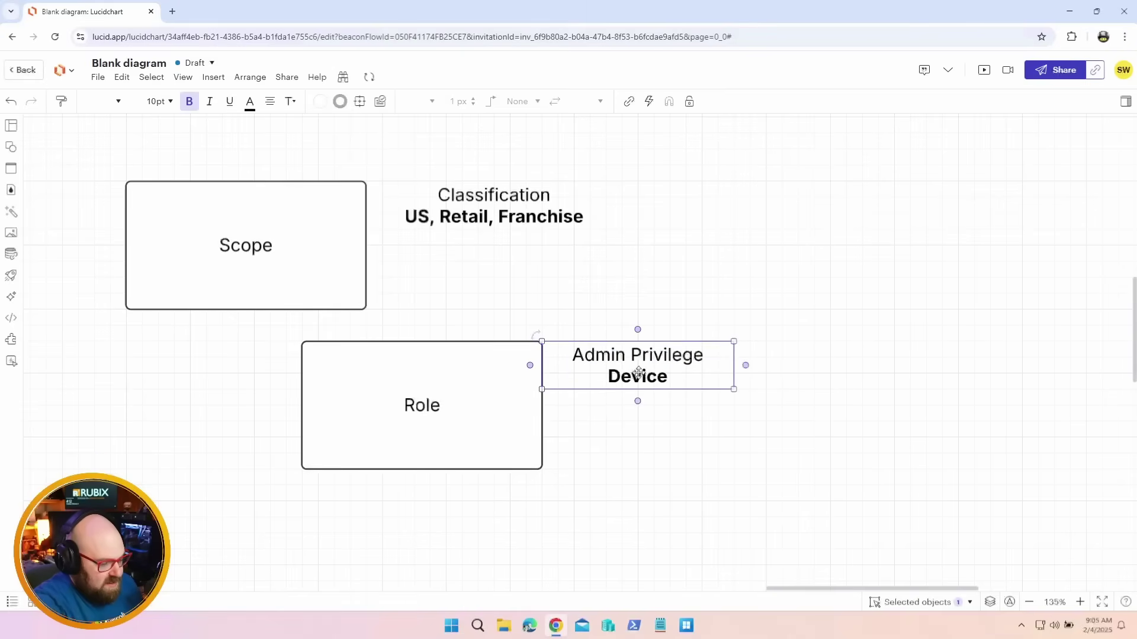
pyautogui.write(' admin, Int')
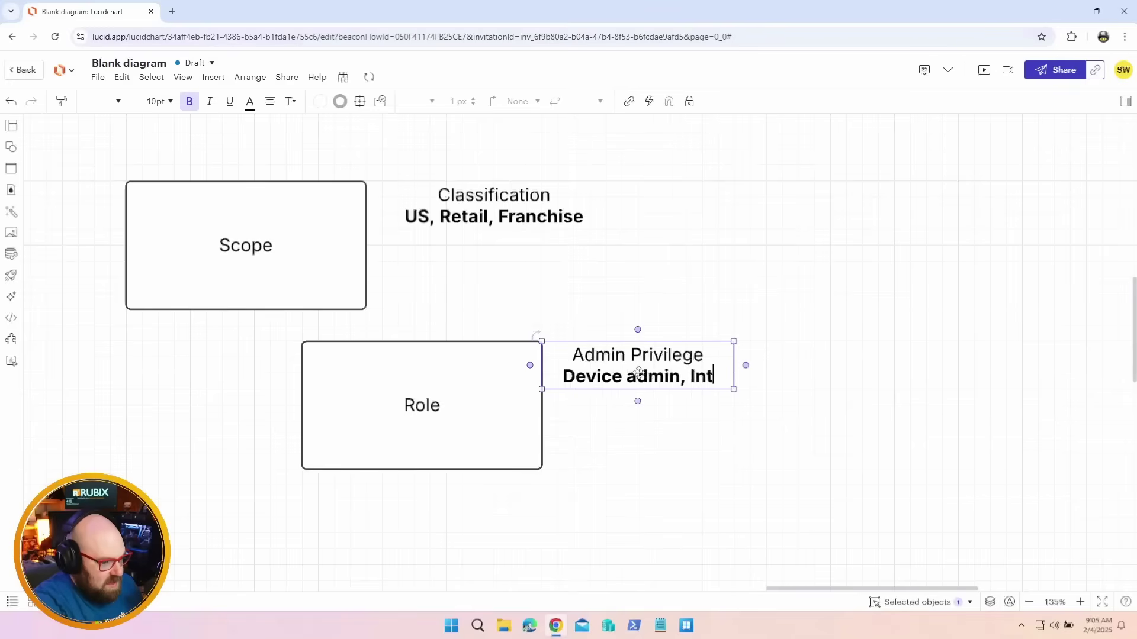
pyautogui.write('une admin')
pyautogui.click(691, 429)
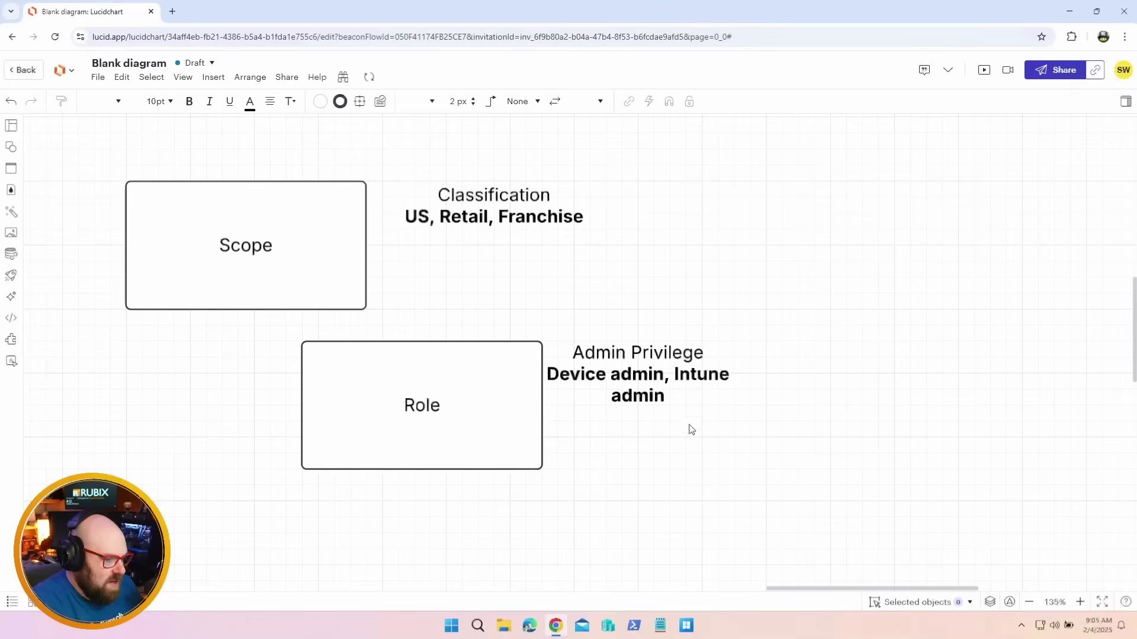
# Label the Members box 'Scope members' with a bold 'Assigned users' second line
pyautogui.moveTo(664, 376); pyautogui.dragTo(680, 376)
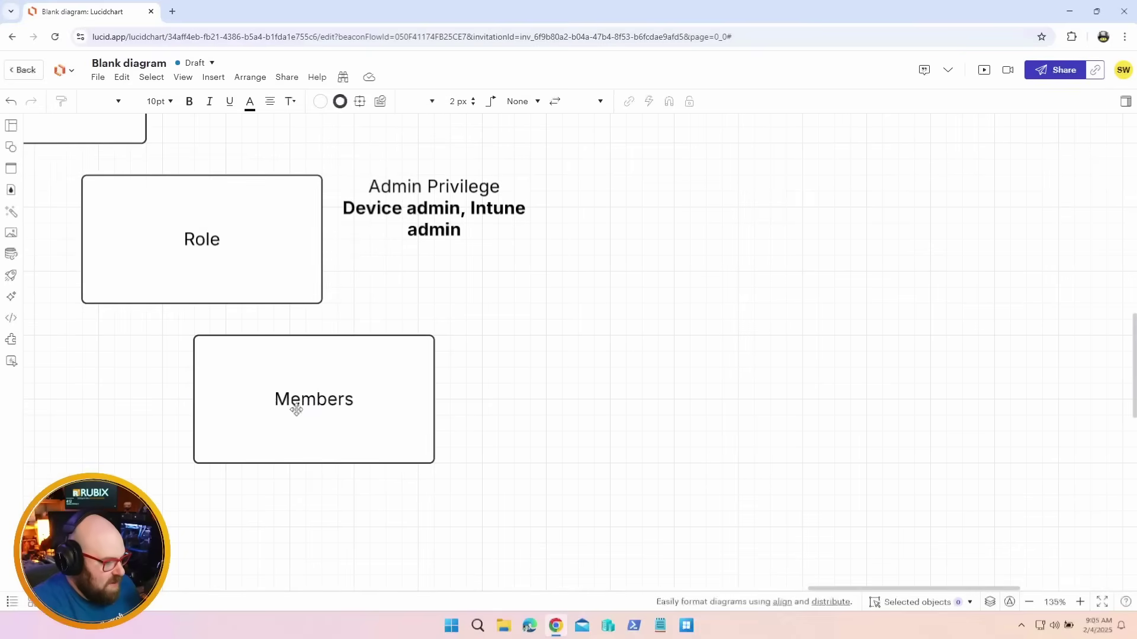
pyautogui.click(495, 389)
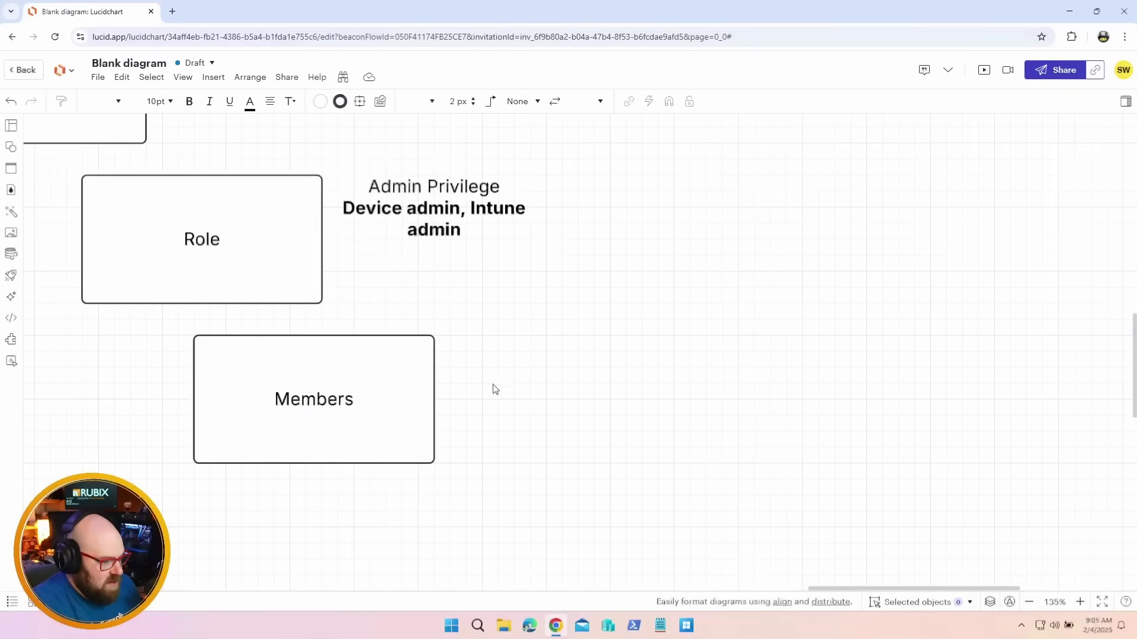
pyautogui.doubleClick(471, 360)
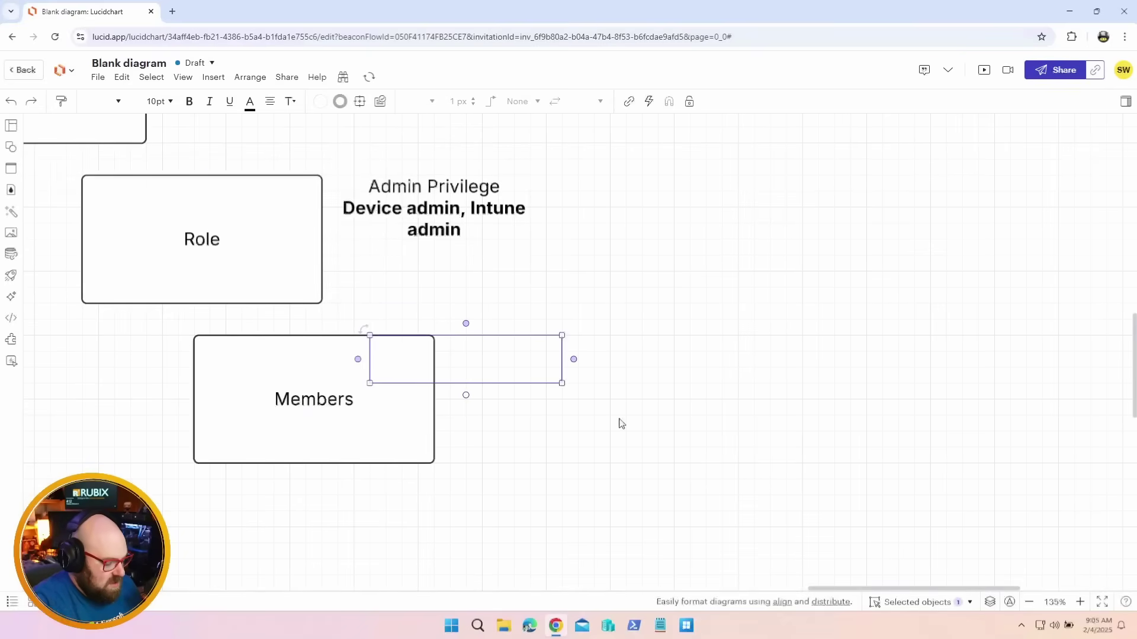
pyautogui.write('Scope members')
pyautogui.press('Return')
pyautogui.hotkey('ctrl', 'b')
pyautogui.write('Assigned')
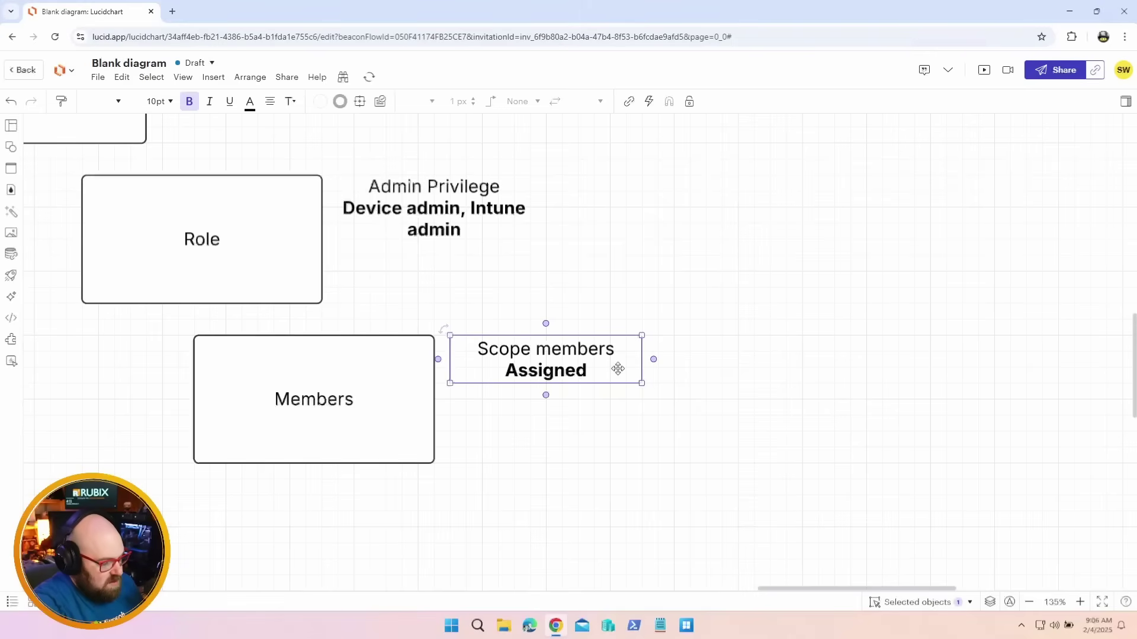
pyautogui.write(' users')
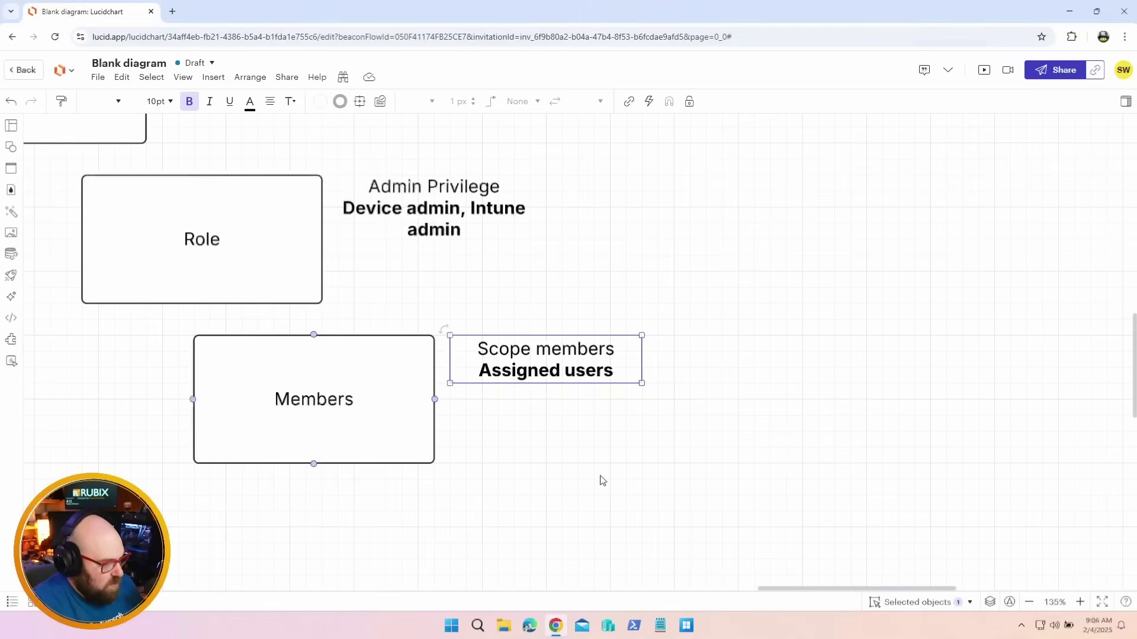
pyautogui.click(577, 442)
pyautogui.click(544, 373)
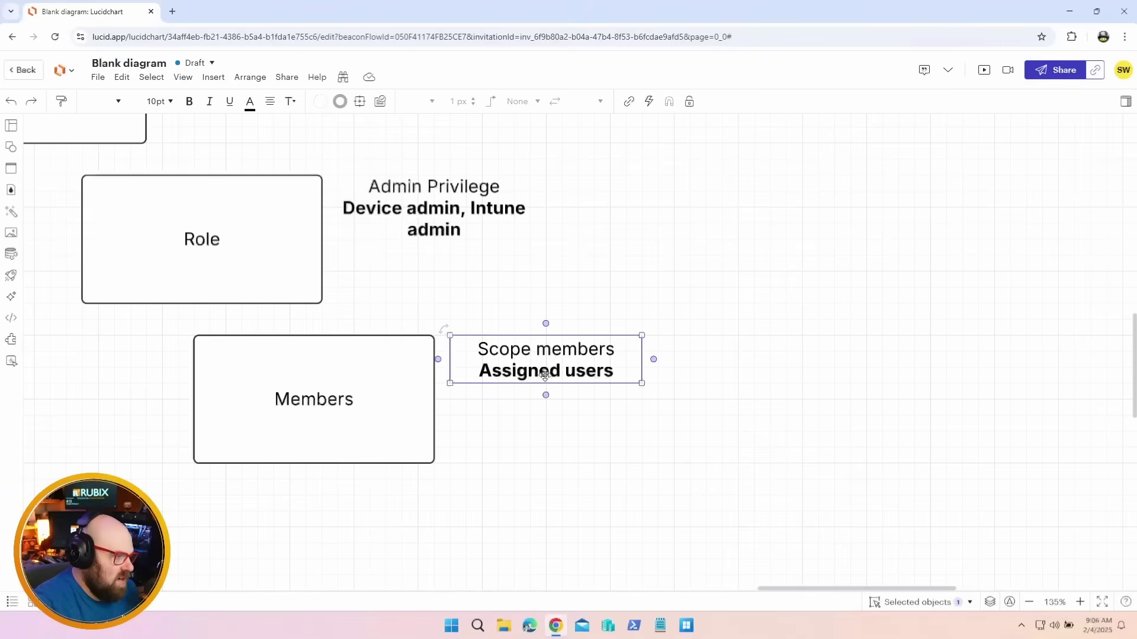
pyautogui.click(589, 504)
pyautogui.scroll(-3, 524, 509)
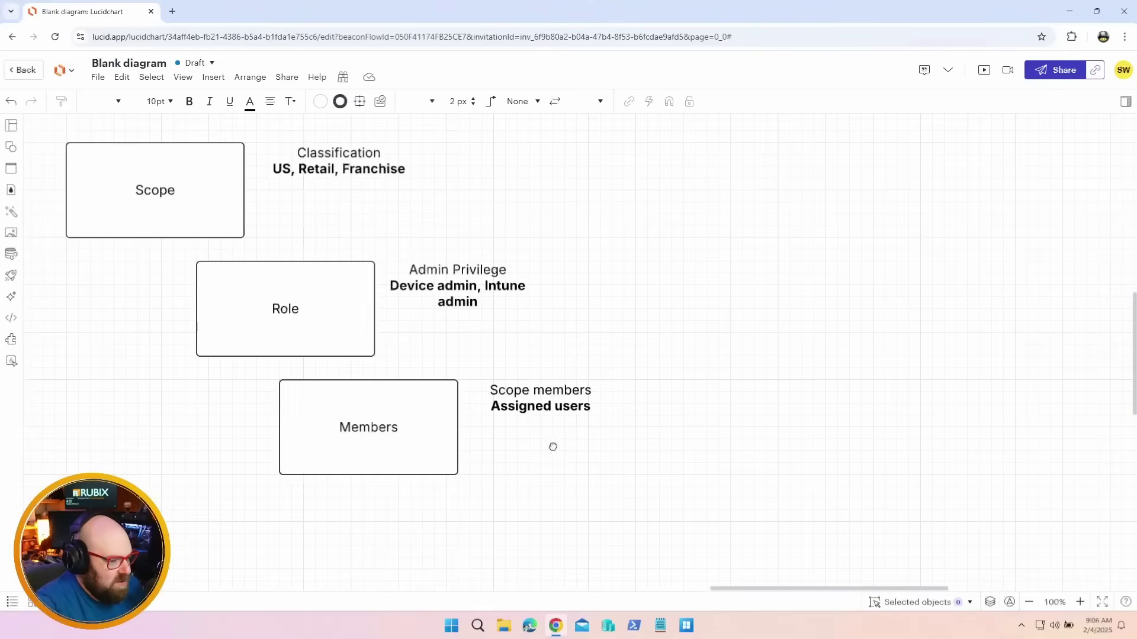
# Add a Tagged Objects box below the Members box
pyautogui.scroll(-3, 524, 385)
pyautogui.hotkey('ctrl', 'v')
pyautogui.scroll(2, 640, 424)
pyautogui.write('Tagg')
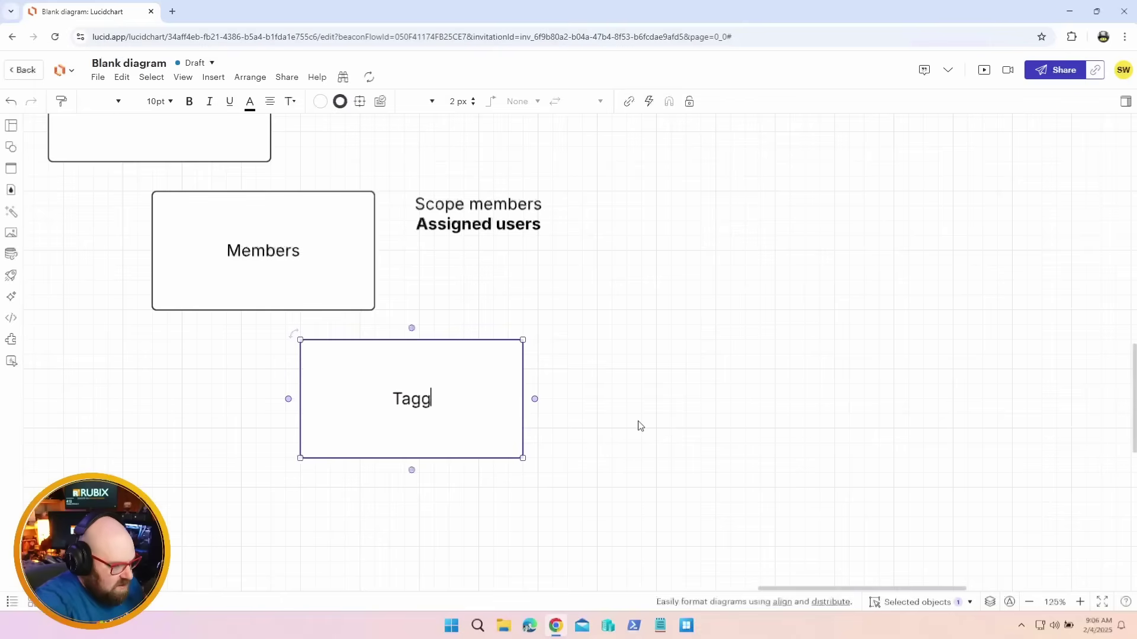
pyautogui.write('ed Objects')
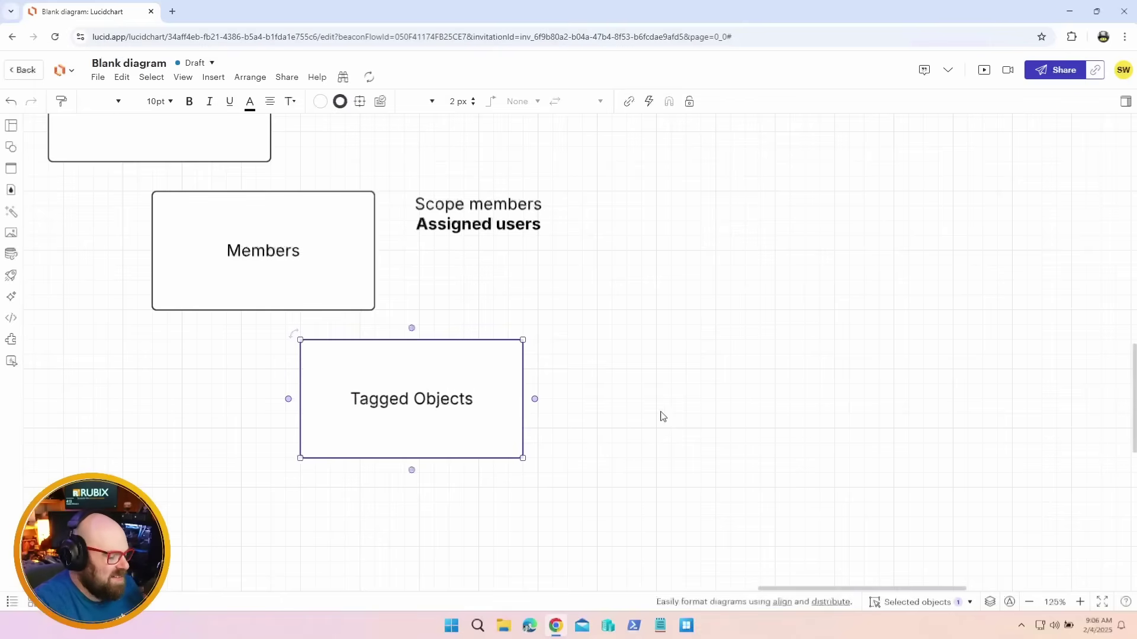
pyautogui.click(657, 417)
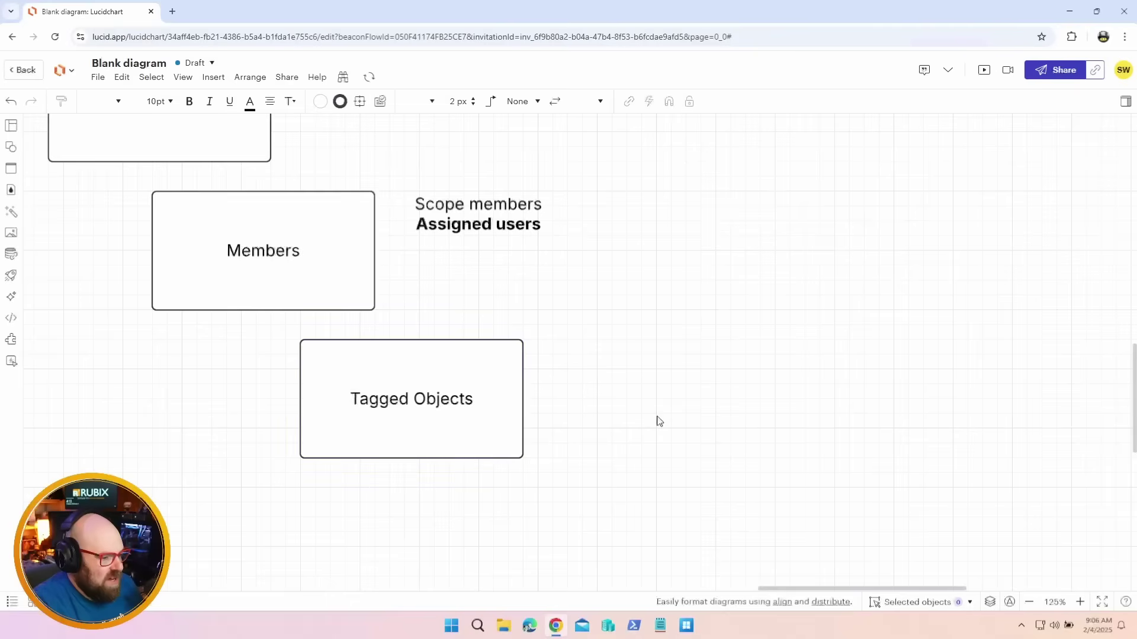
# Add a 'Things in scope' label with a bold 'Devices, apps, policy' line beside Tagged Objects
pyautogui.doubleClick(594, 362)
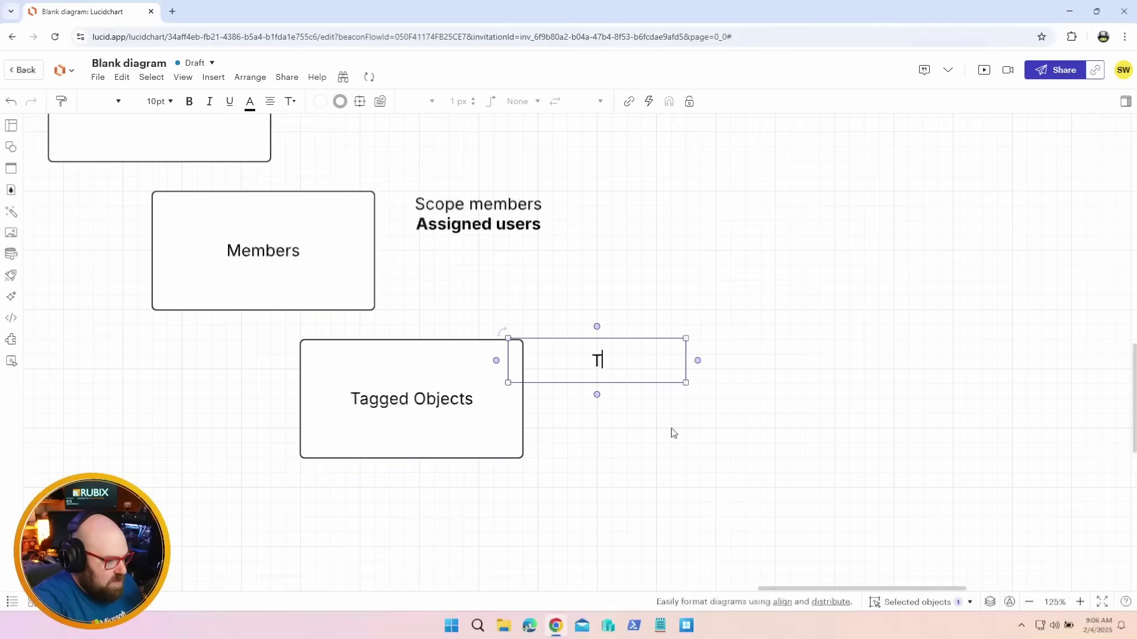
pyautogui.write('Things in scope')
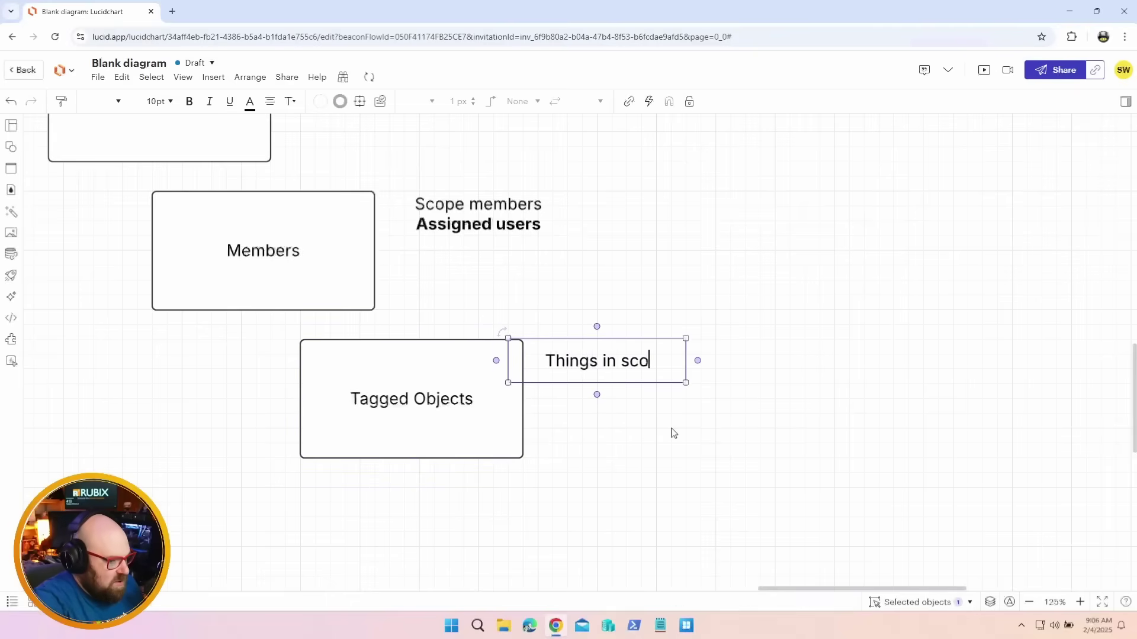
pyautogui.press('Return')
pyautogui.hotkey('ctrl', 'b')
pyautogui.write('Dev')
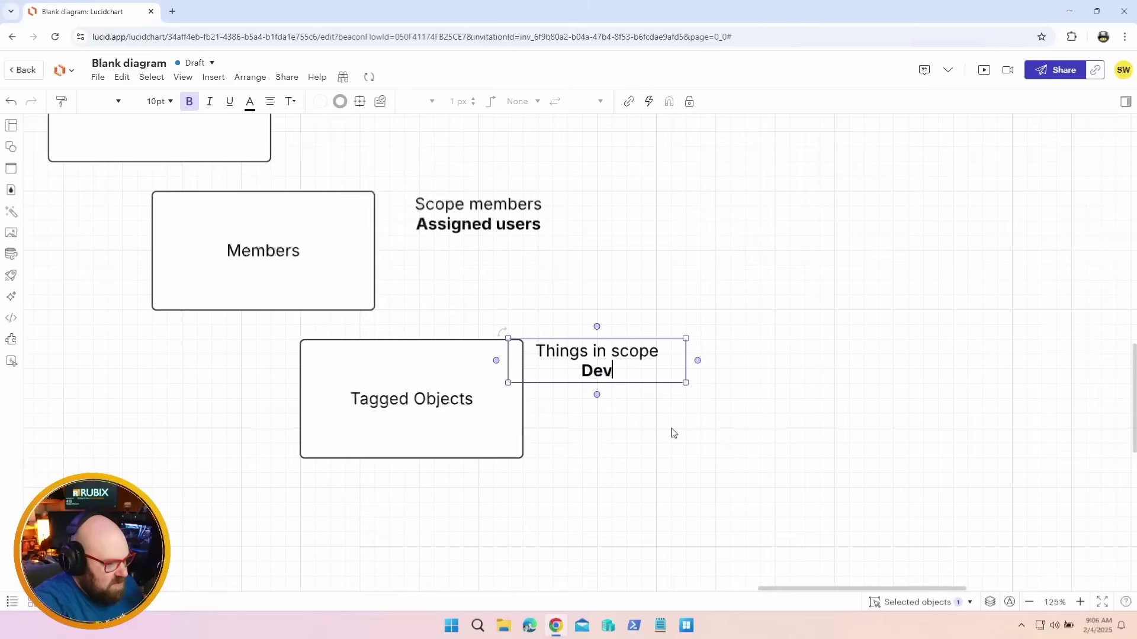
pyautogui.write('ices, apps, policy')
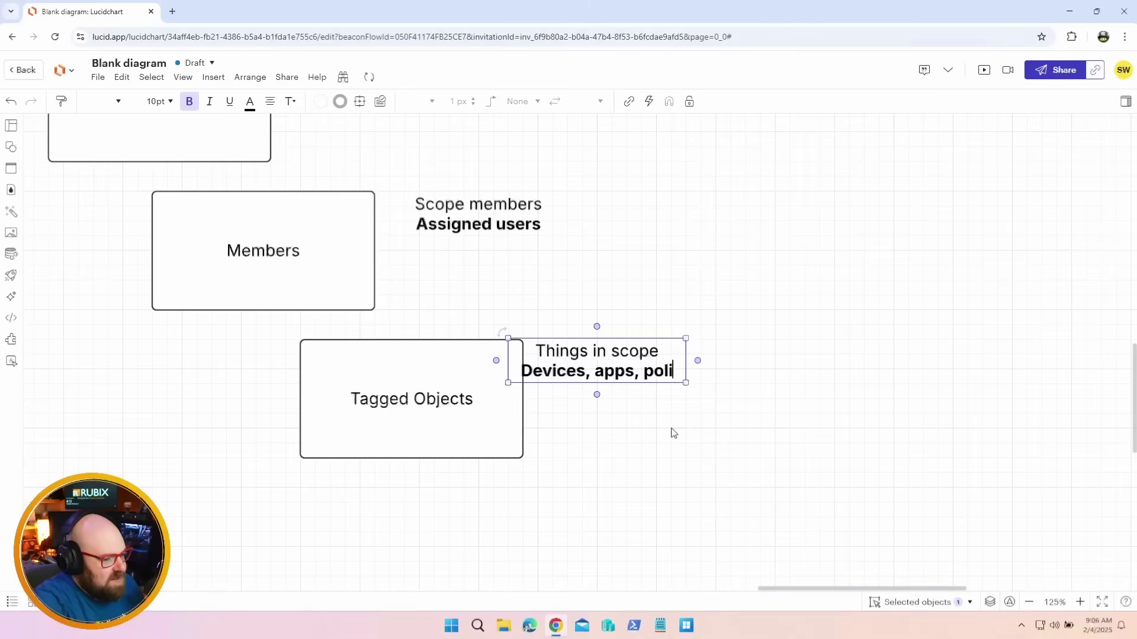
pyautogui.click(681, 465)
pyautogui.moveTo(629, 373); pyautogui.dragTo(644, 374)
pyautogui.moveTo(501, 296); pyautogui.dragTo(762, 467)
pyautogui.scroll(-2, 762, 463)
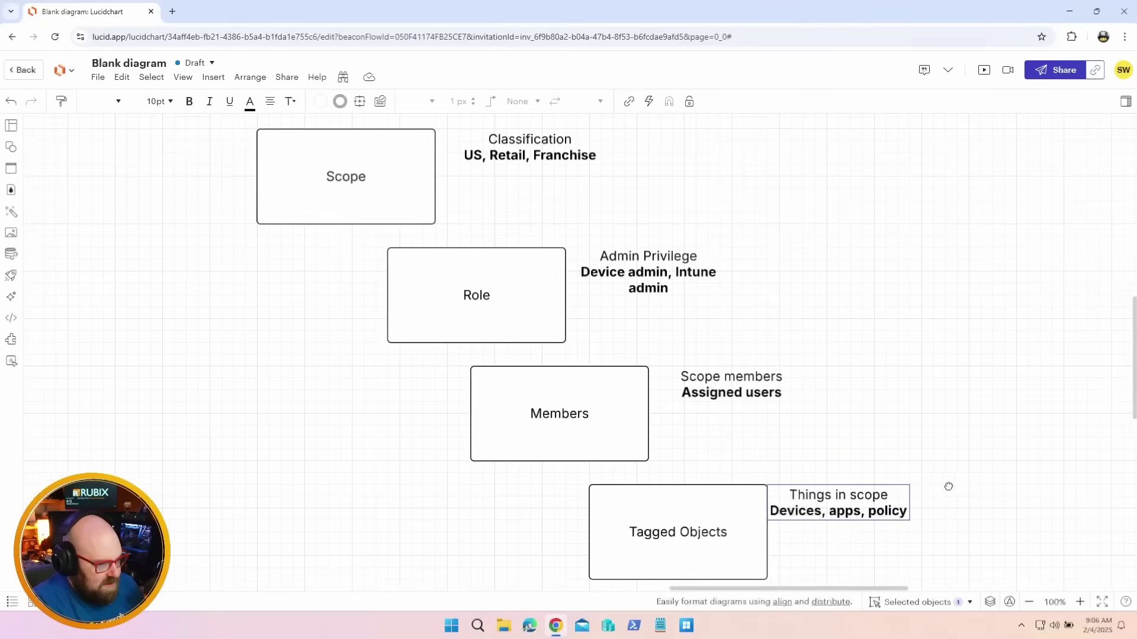
# Select the Scope, Tagged Objects, Role and Members boxes in turn to review the diagram
pyautogui.click(991, 570)
pyautogui.click(378, 160)
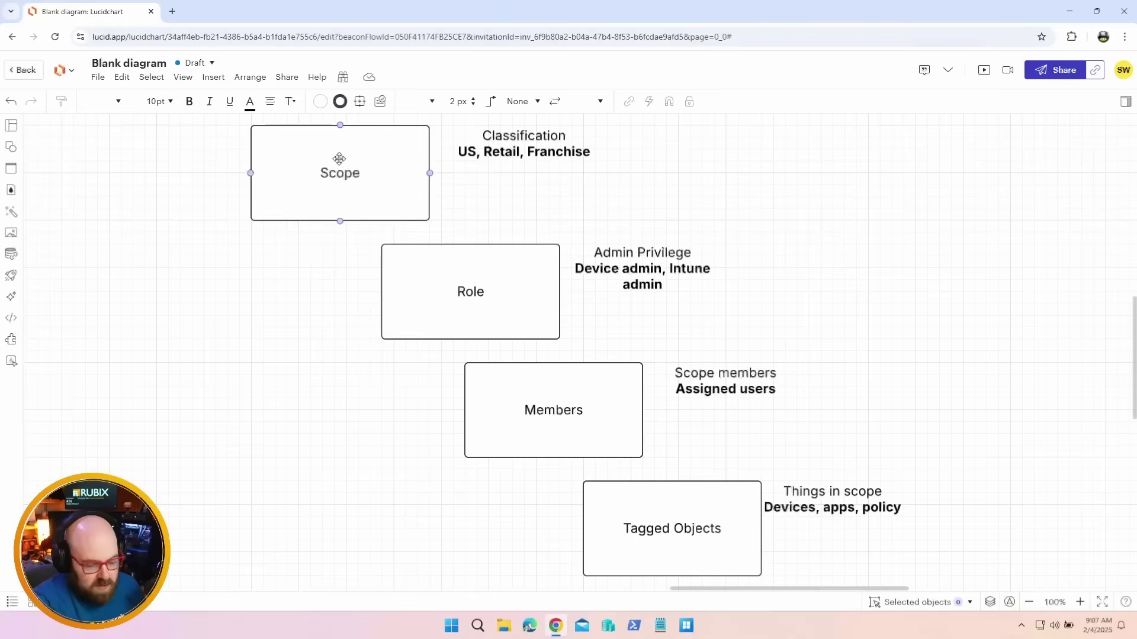
pyautogui.press('Escape')
pyautogui.click(746, 534)
pyautogui.click(329, 137)
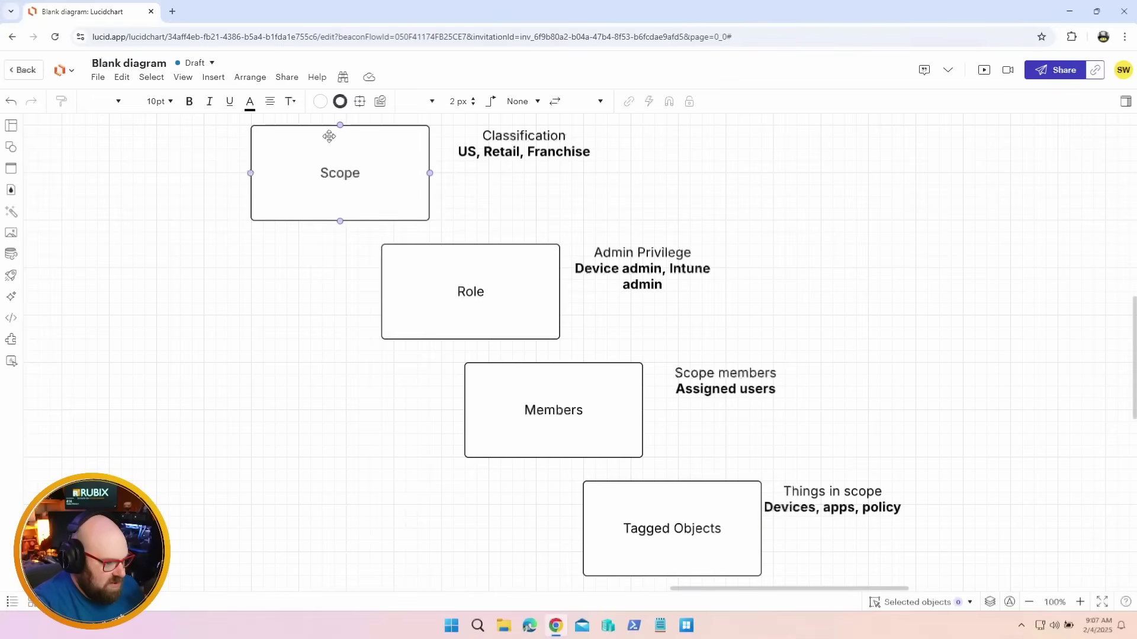
pyautogui.click(415, 267)
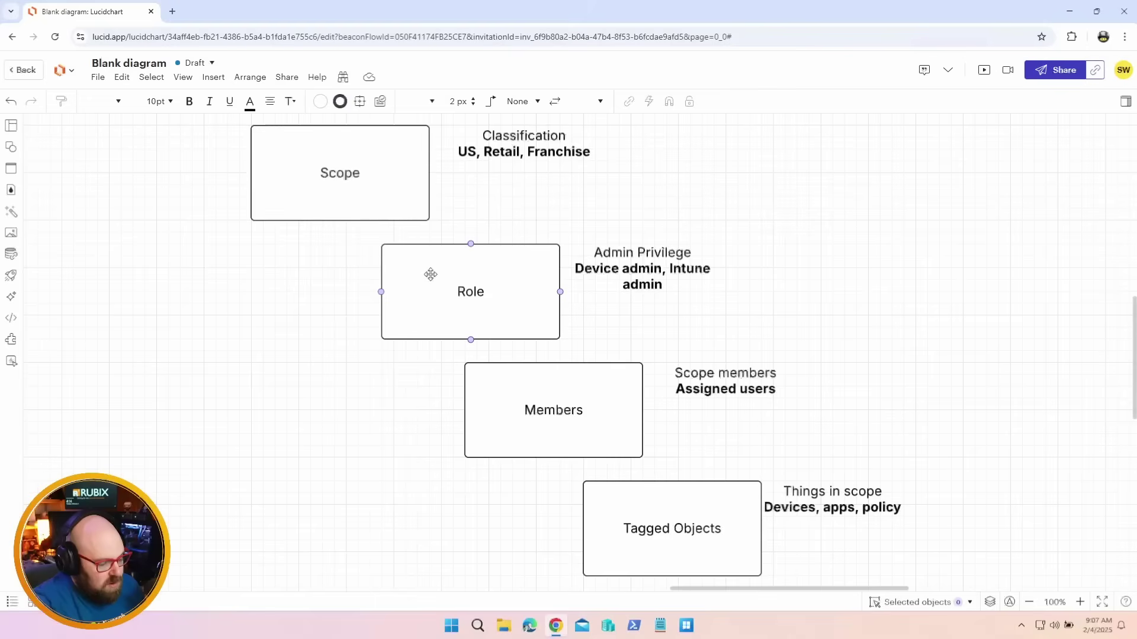
pyautogui.click(558, 458)
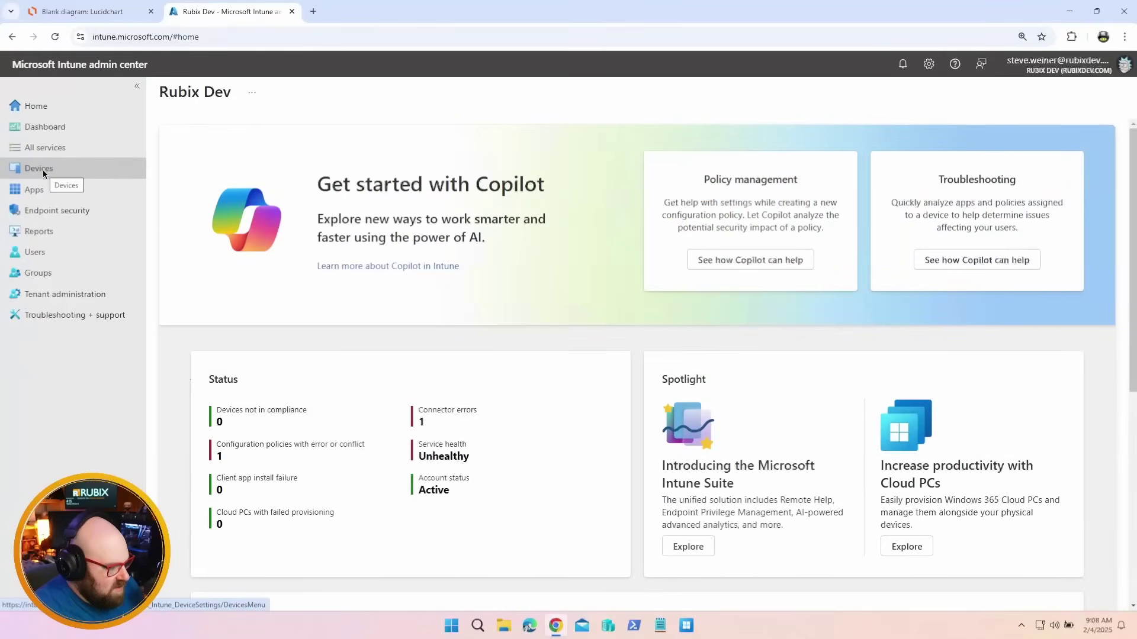
# Go to Tenant administration > Roles > Scope tags to list the existing tags
pyautogui.click(61, 294)
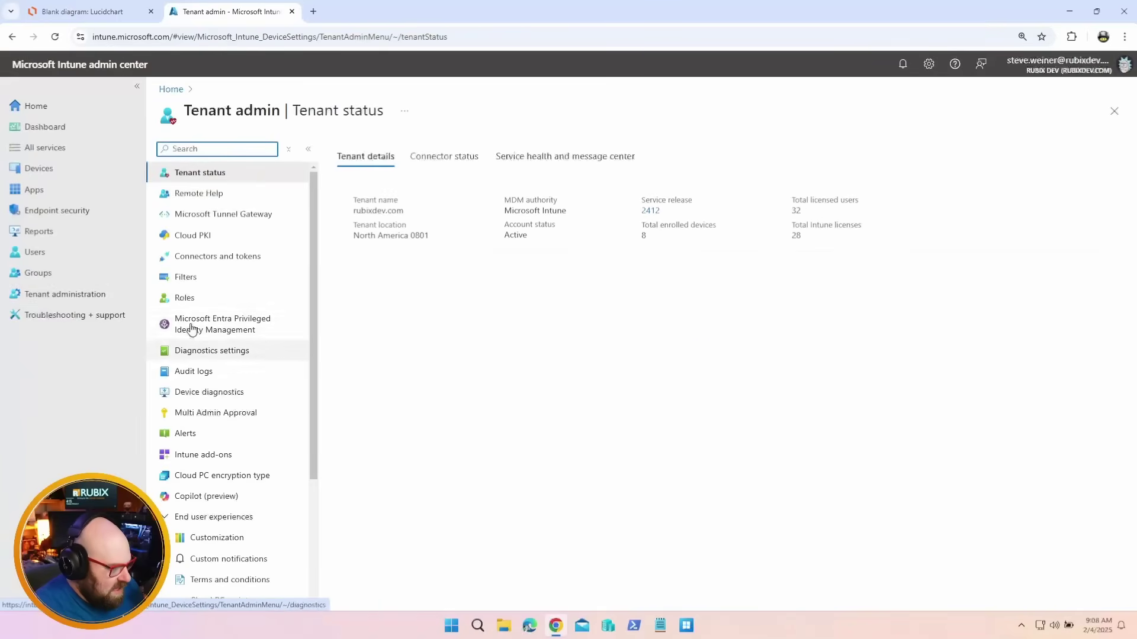
pyautogui.click(183, 297)
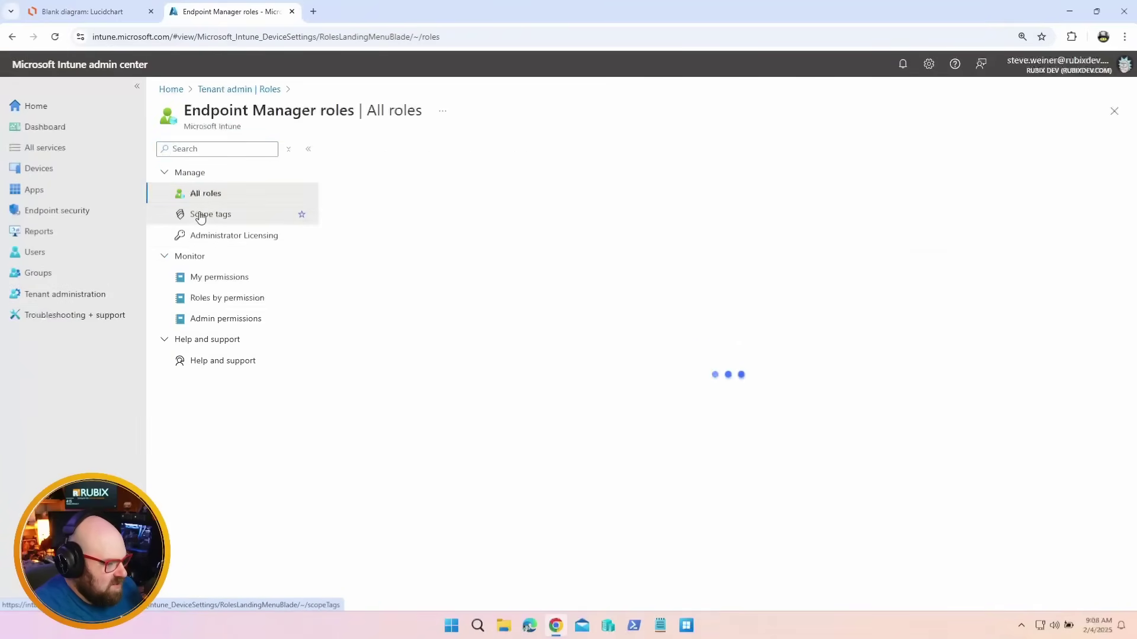
pyautogui.click(200, 216)
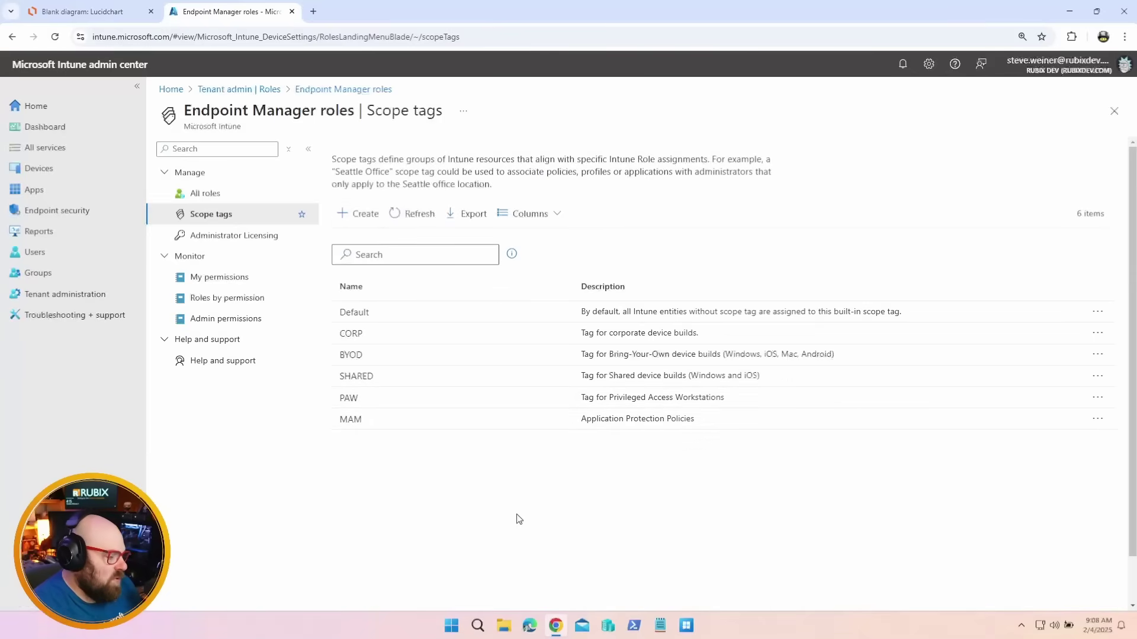
# Create scope tag NA-PC-CORP, described 'North America PCs - Corp build', and continue to Assignments
pyautogui.click(353, 214)
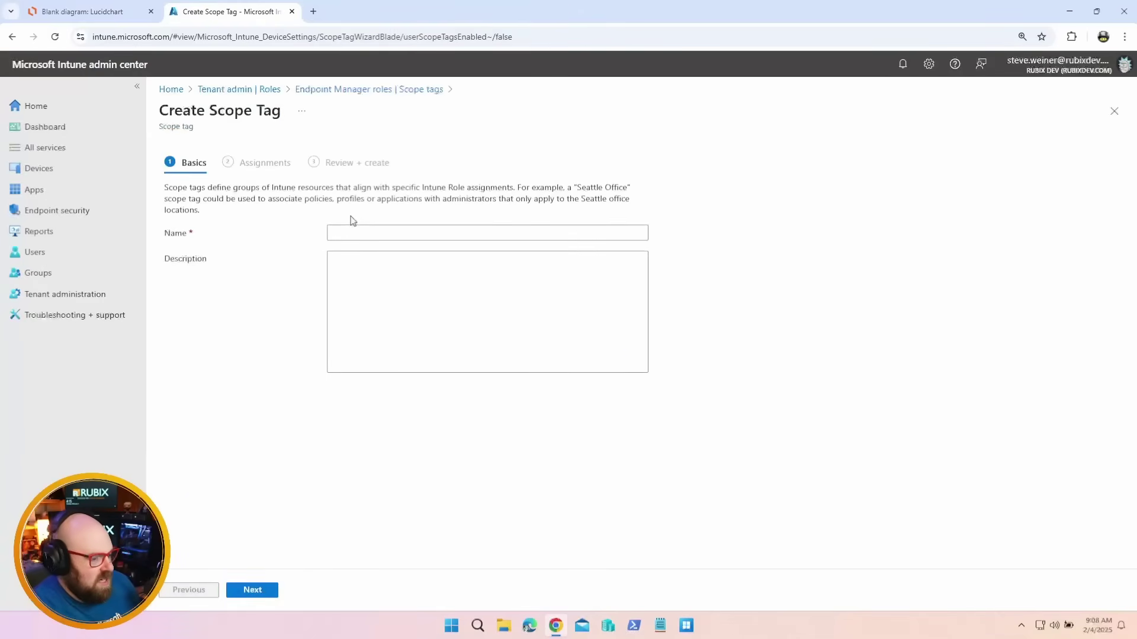
pyautogui.click(372, 231)
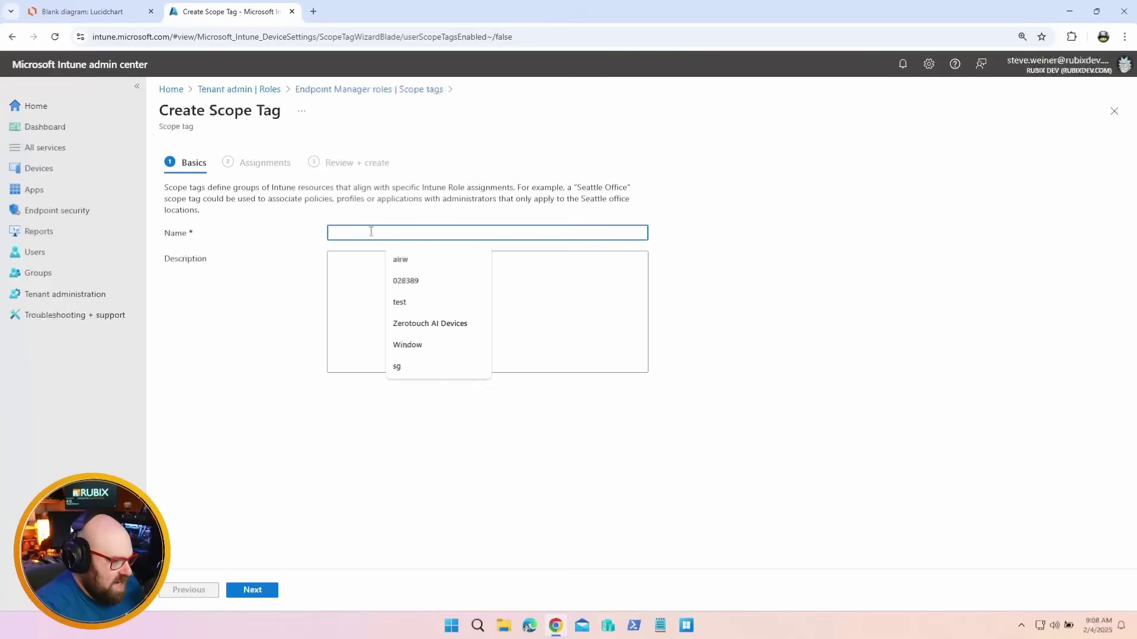
pyautogui.write('North America')
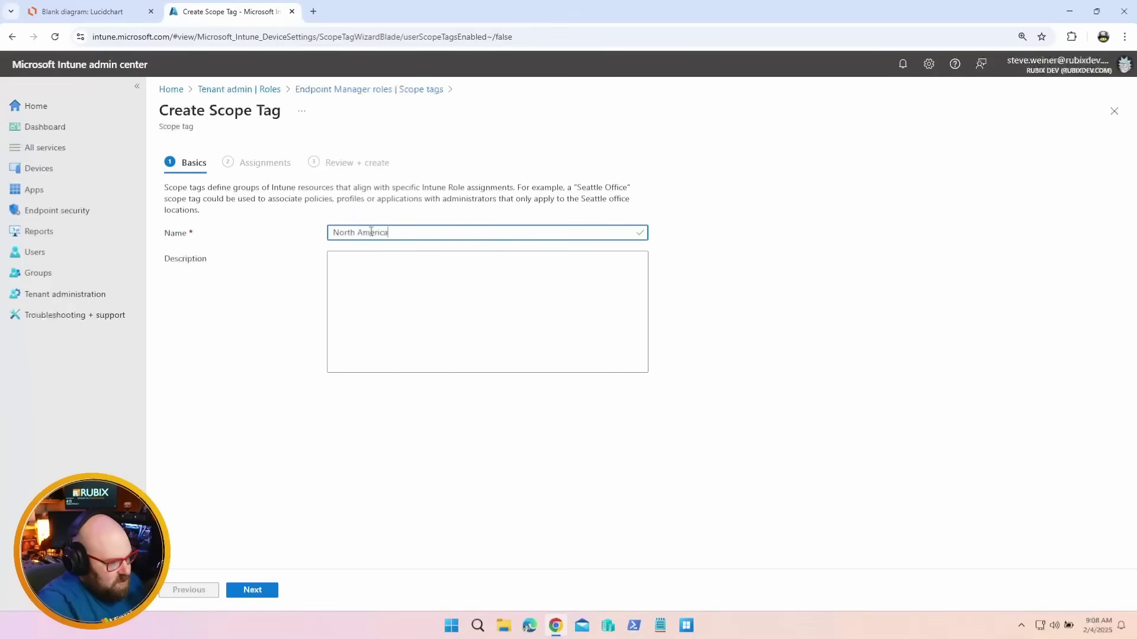
pyautogui.hotkey('ctrl', 'a')
pyautogui.press('BackSpace')
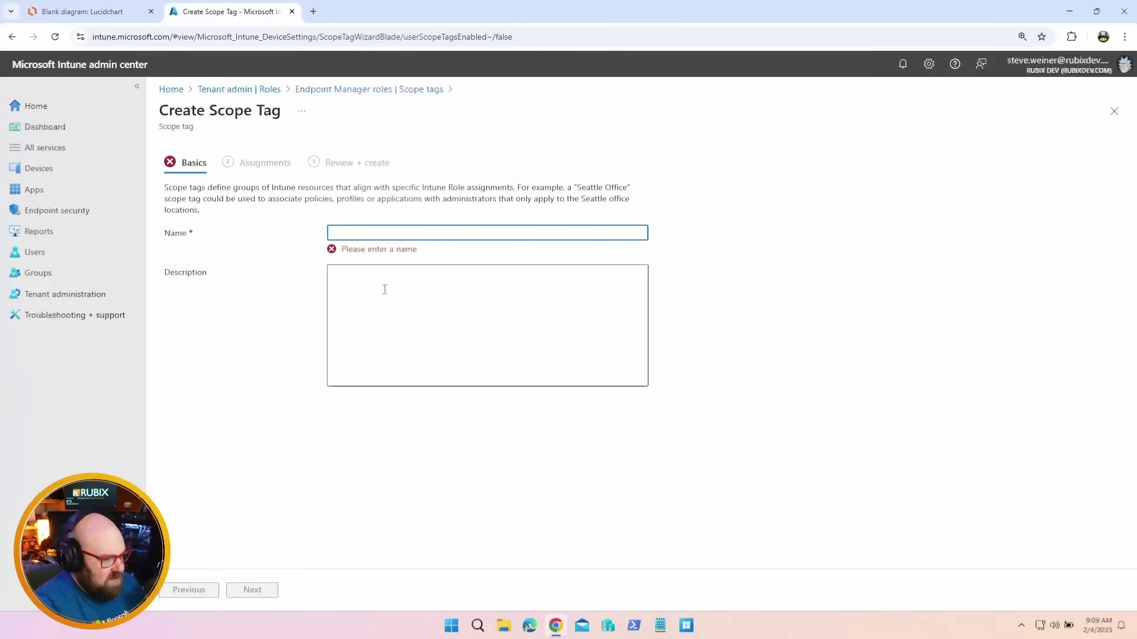
pyautogui.hotkey('ctrl', '+')
pyautogui.hotkey('ctrl', '+')
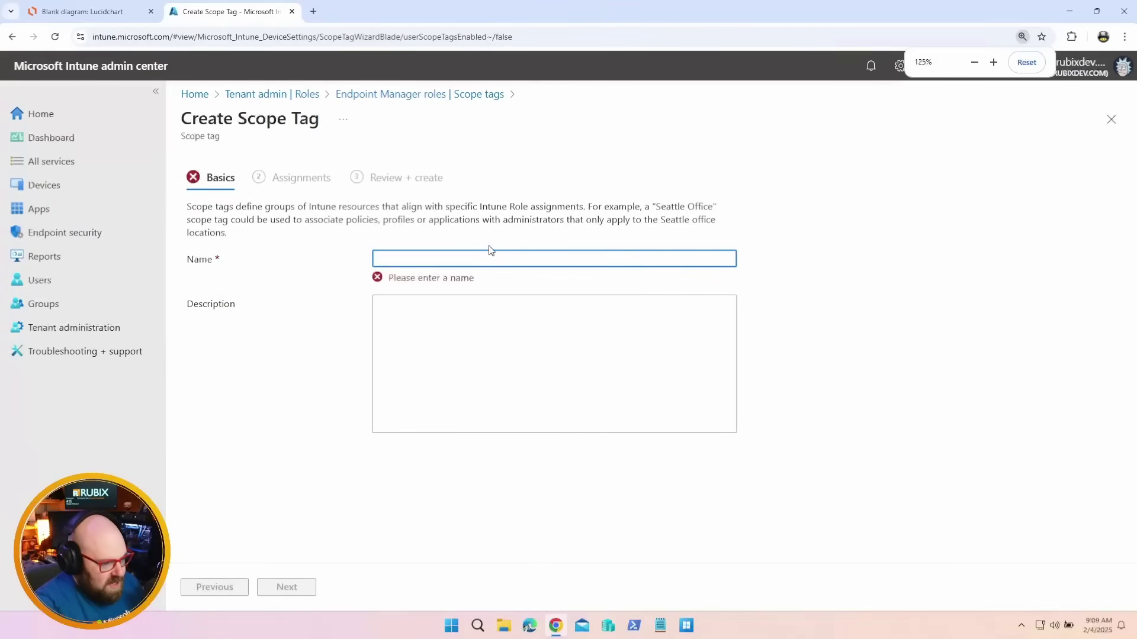
pyautogui.click(486, 255)
pyautogui.write('W')
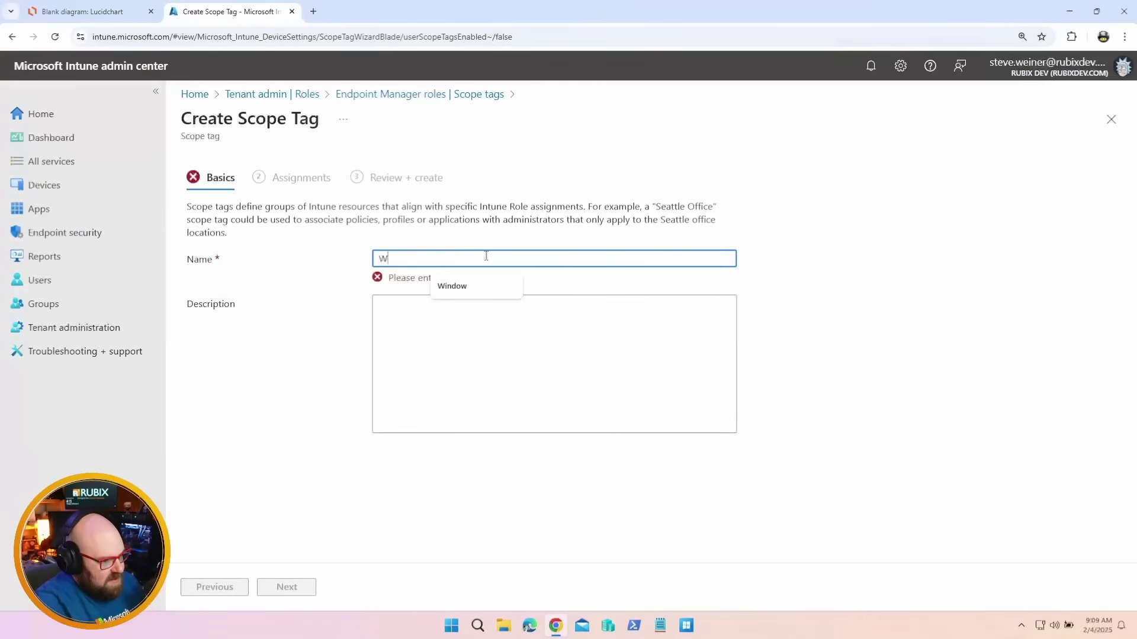
pyautogui.press('BackSpace')
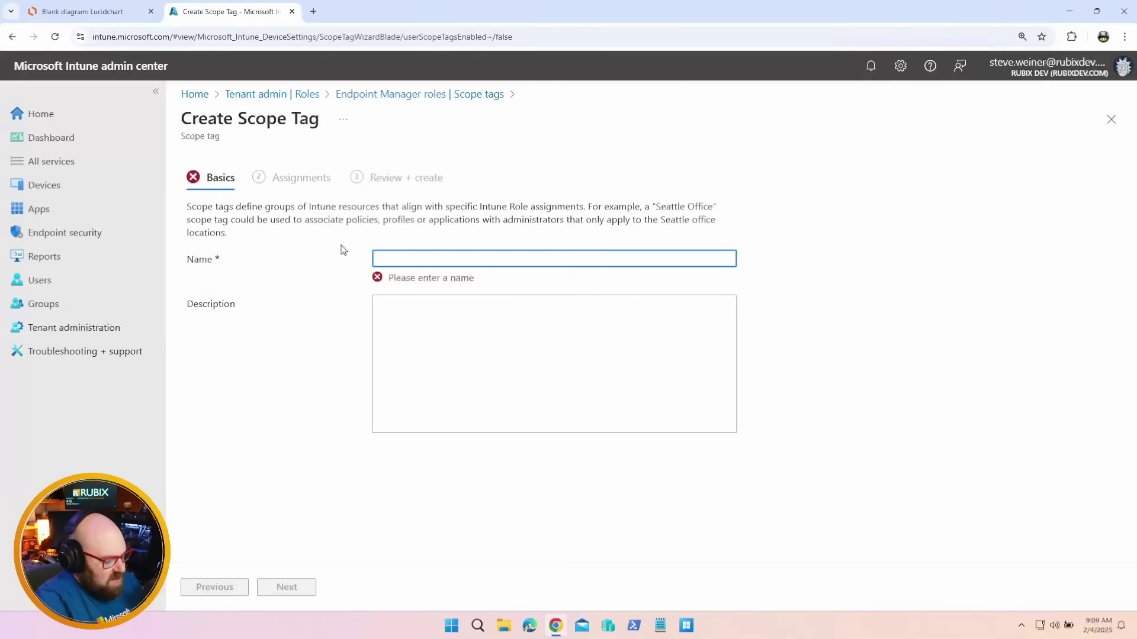
pyautogui.write('NA-PC-CORP')
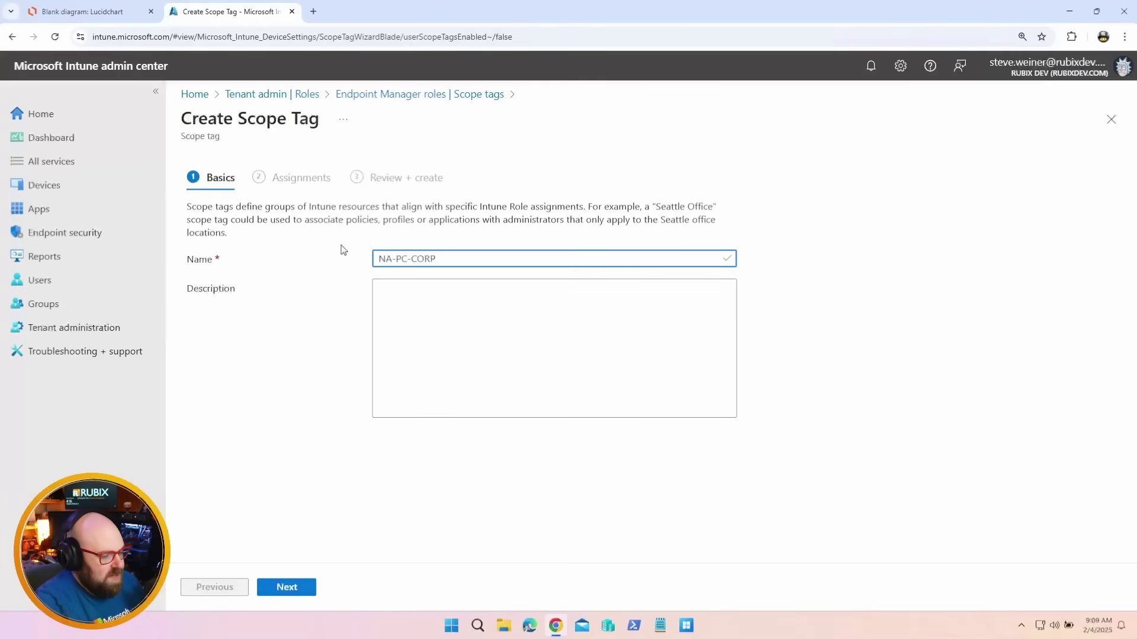
pyautogui.click(505, 380)
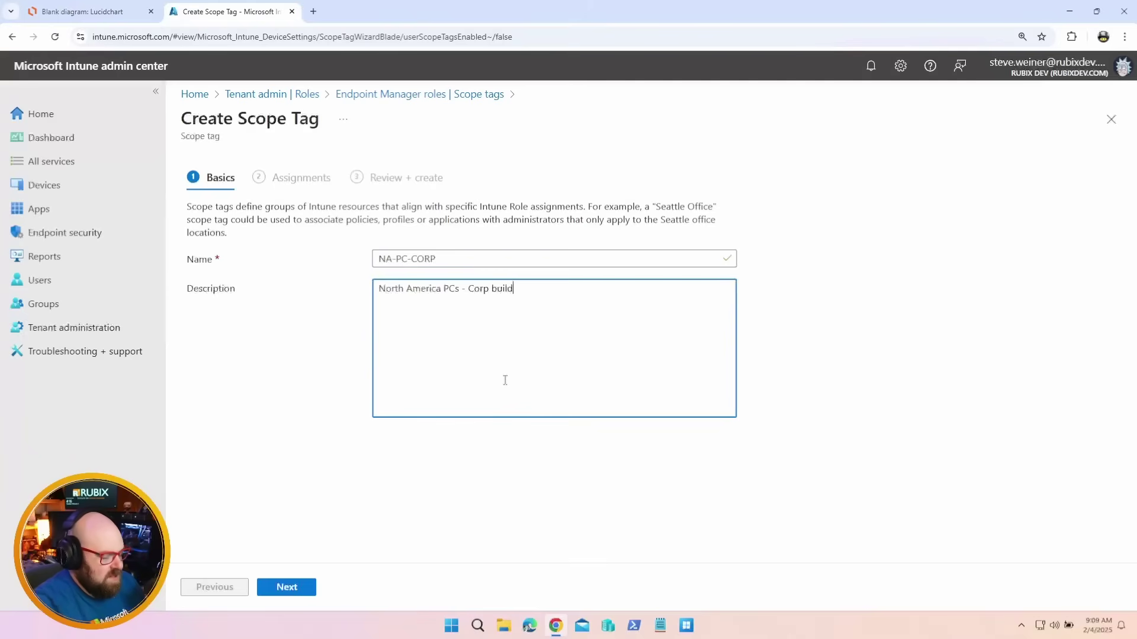
pyautogui.click(292, 589)
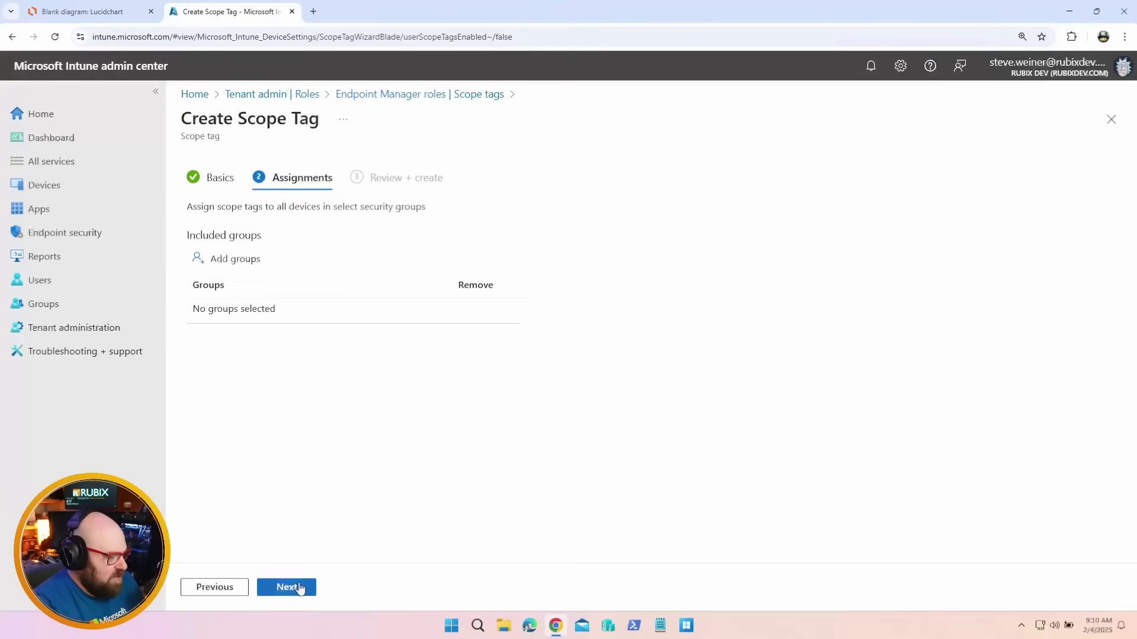
# In a duplicated tab, start group NA-PC-CORP described 'North America PCs - Corporate Build'
pyautogui.rightClick(239, 15)
pyautogui.click(280, 137)
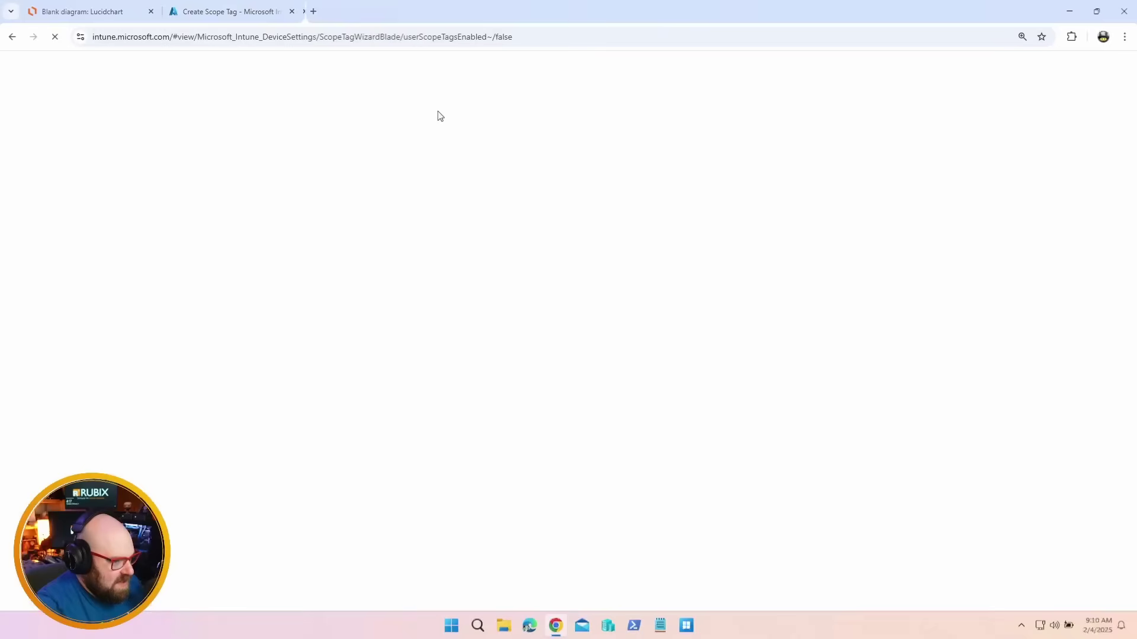
pyautogui.click(240, 261)
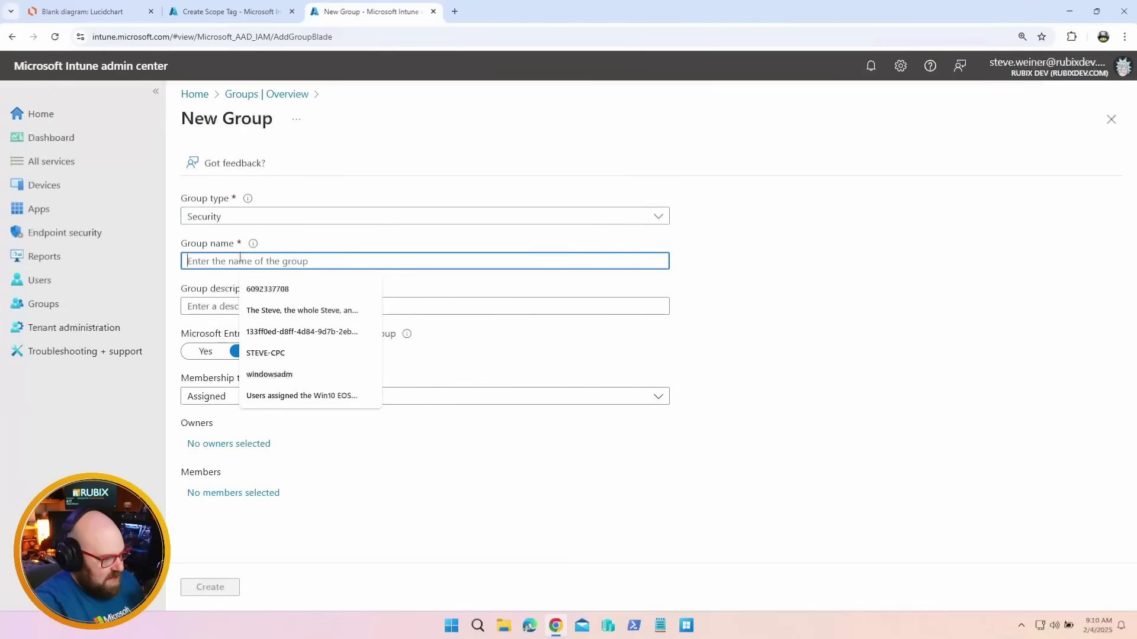
pyautogui.write('NA-PC-CORP')
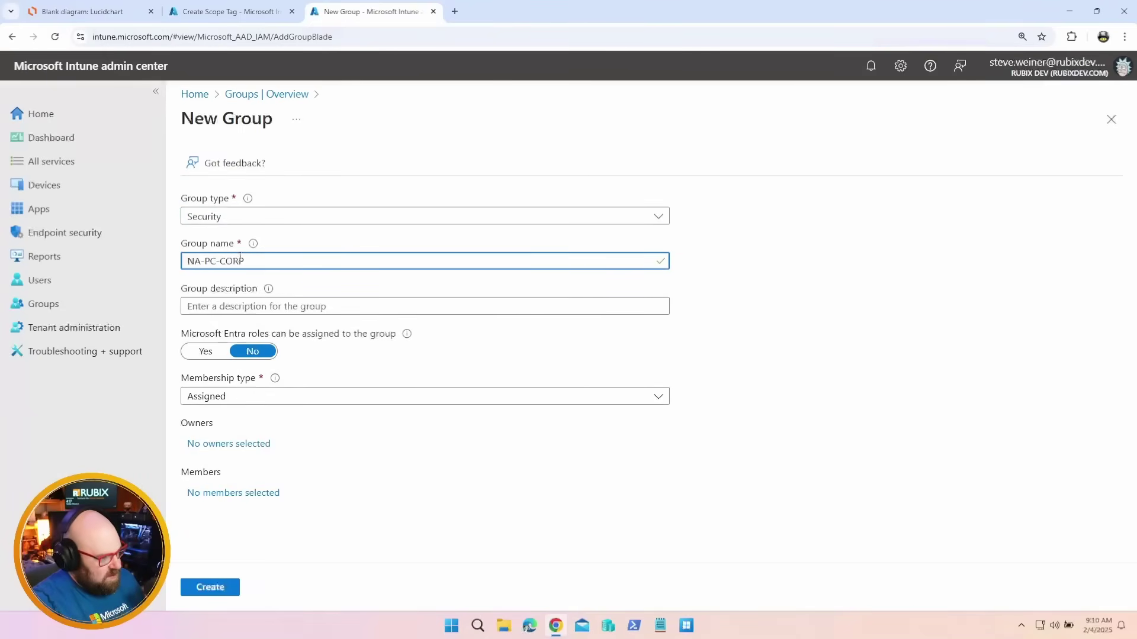
pyautogui.click(296, 304)
pyautogui.write('North America PCs')
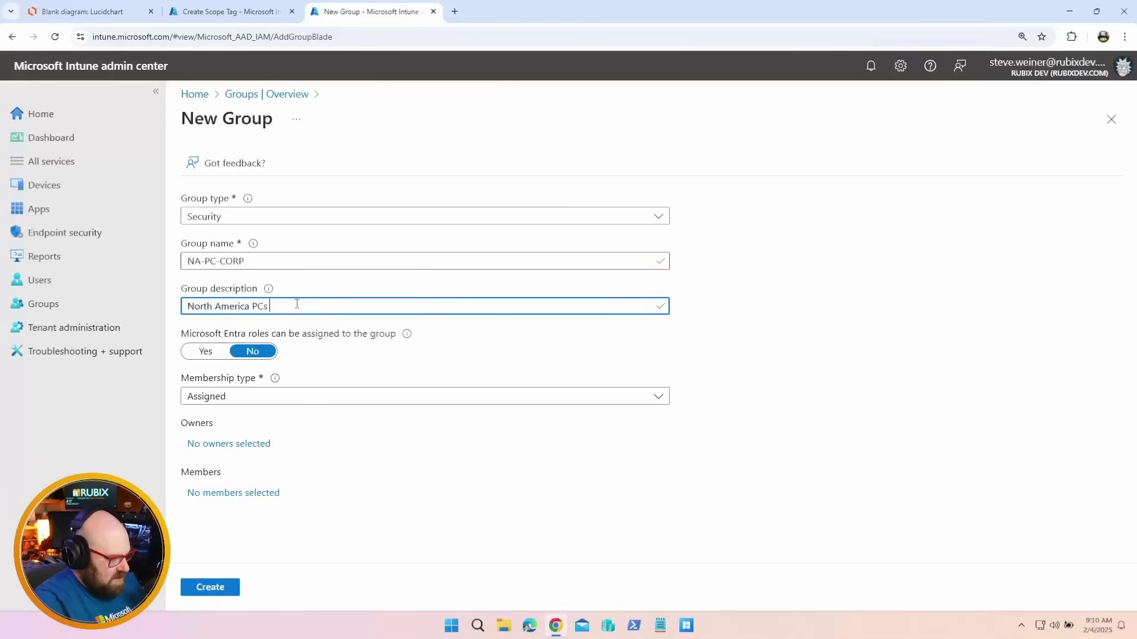
pyautogui.write(' - Corporate Build')
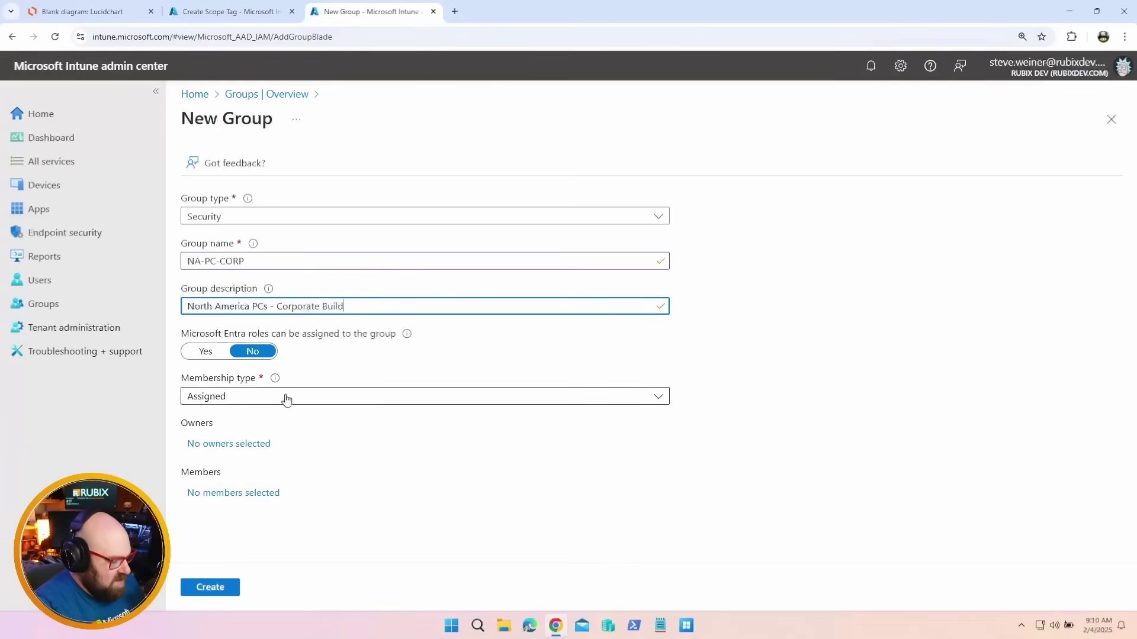
# Add device SL6 as the group's member and create the group
pyautogui.click(242, 493)
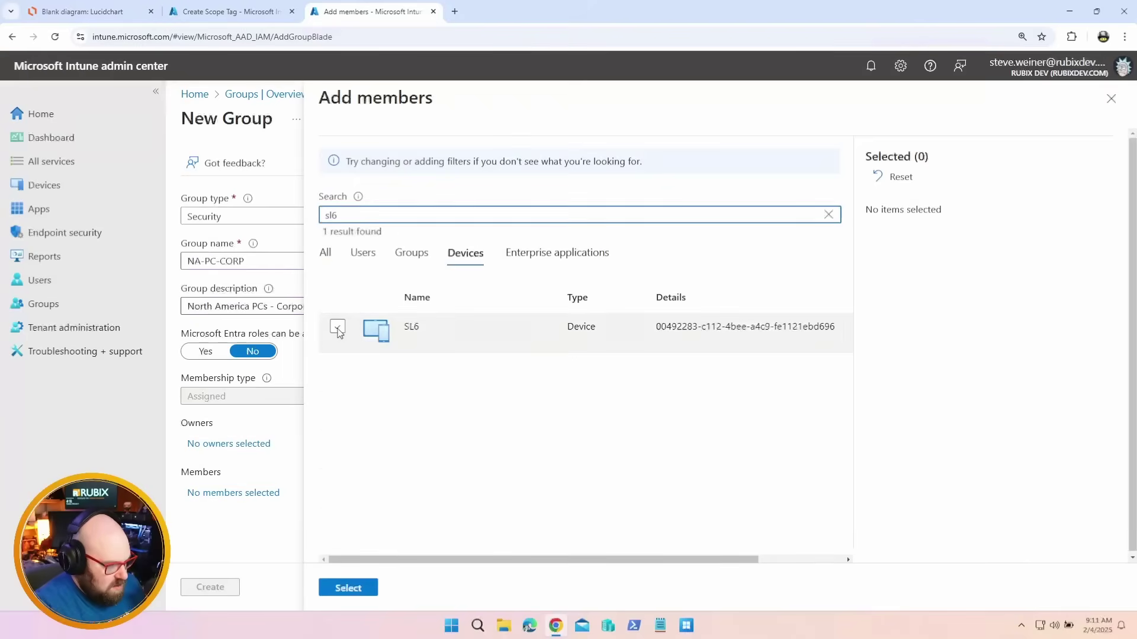
pyautogui.click(337, 325)
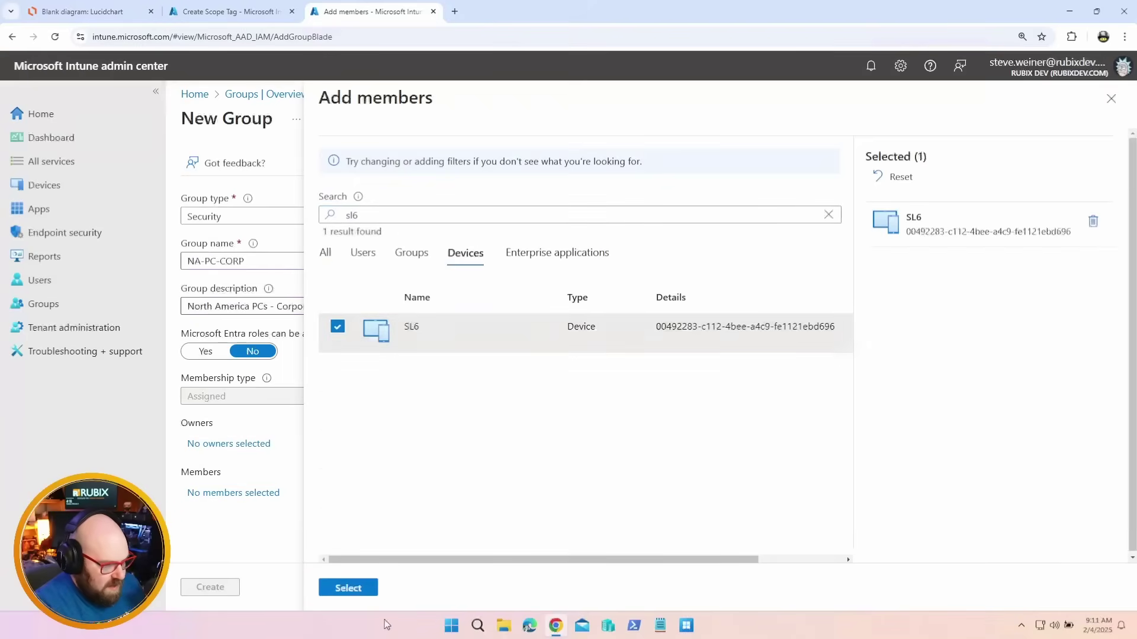
pyautogui.click(348, 589)
pyautogui.click(212, 587)
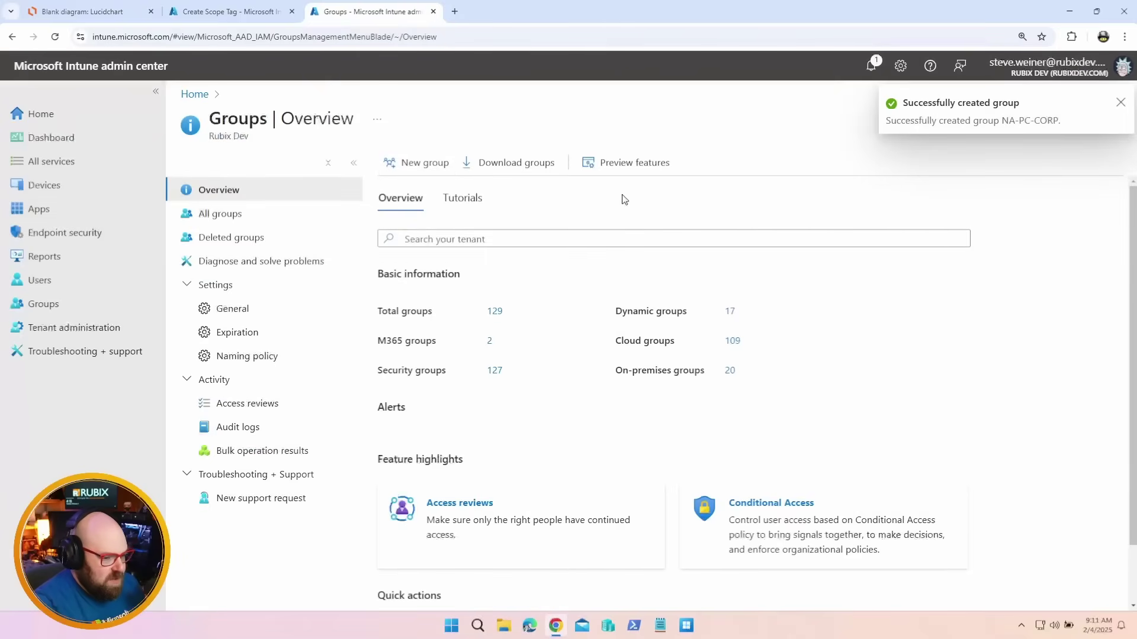
# Search the group picker for 'NA-' groups, then switch to the All roles list of Endpoint Manager roles
pyautogui.click(231, 11)
pyautogui.click(235, 258)
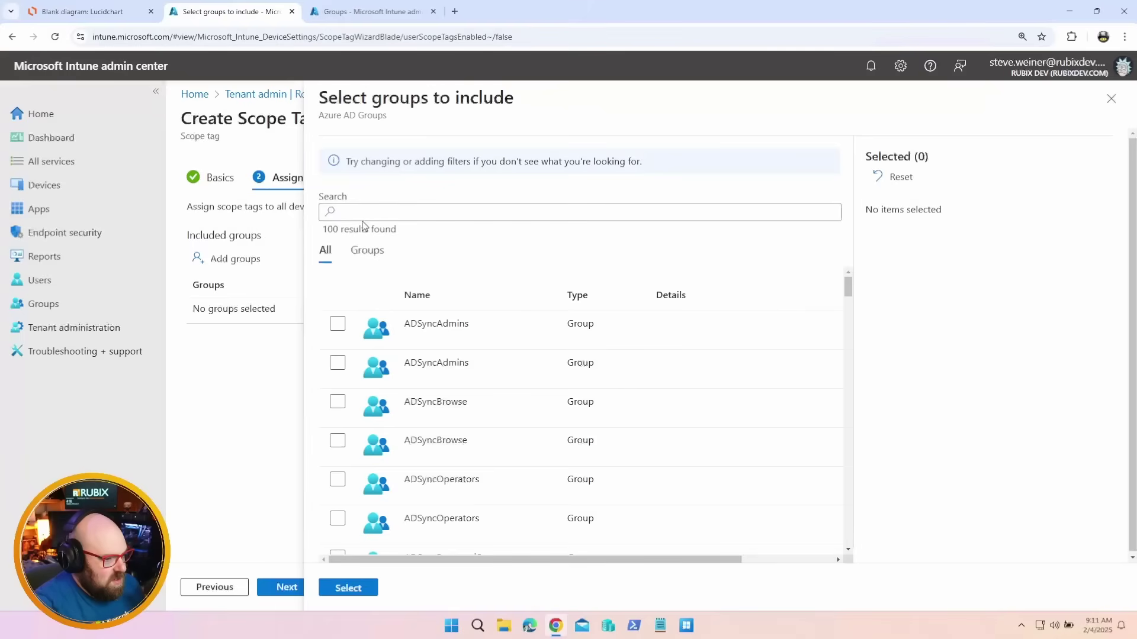
pyautogui.click(365, 253)
pyautogui.click(398, 215)
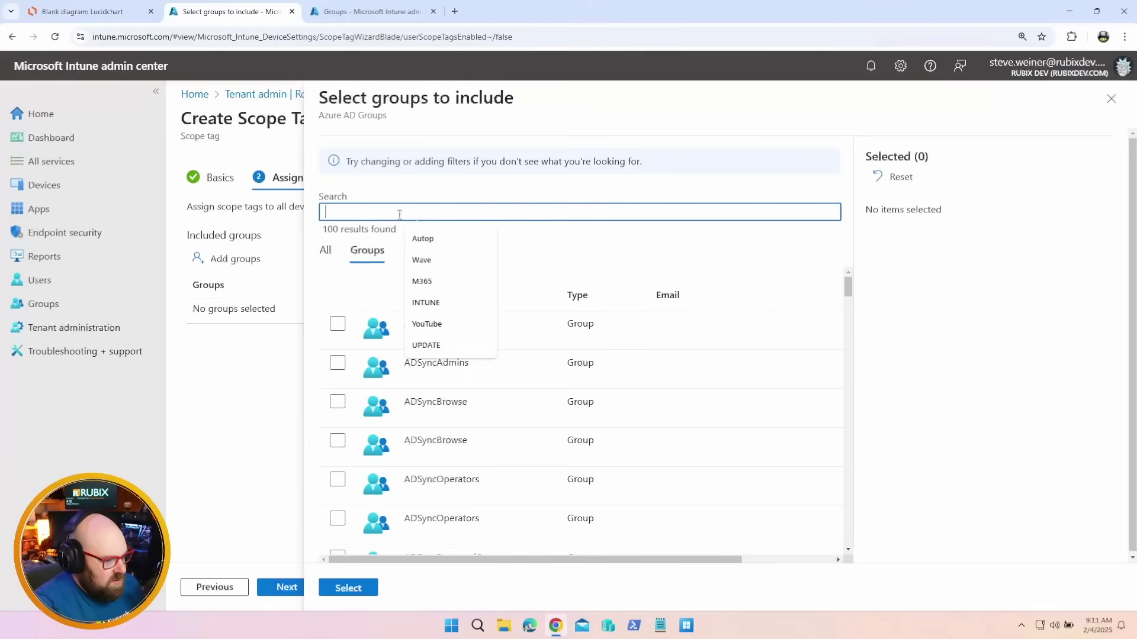
pyautogui.write('NA-')
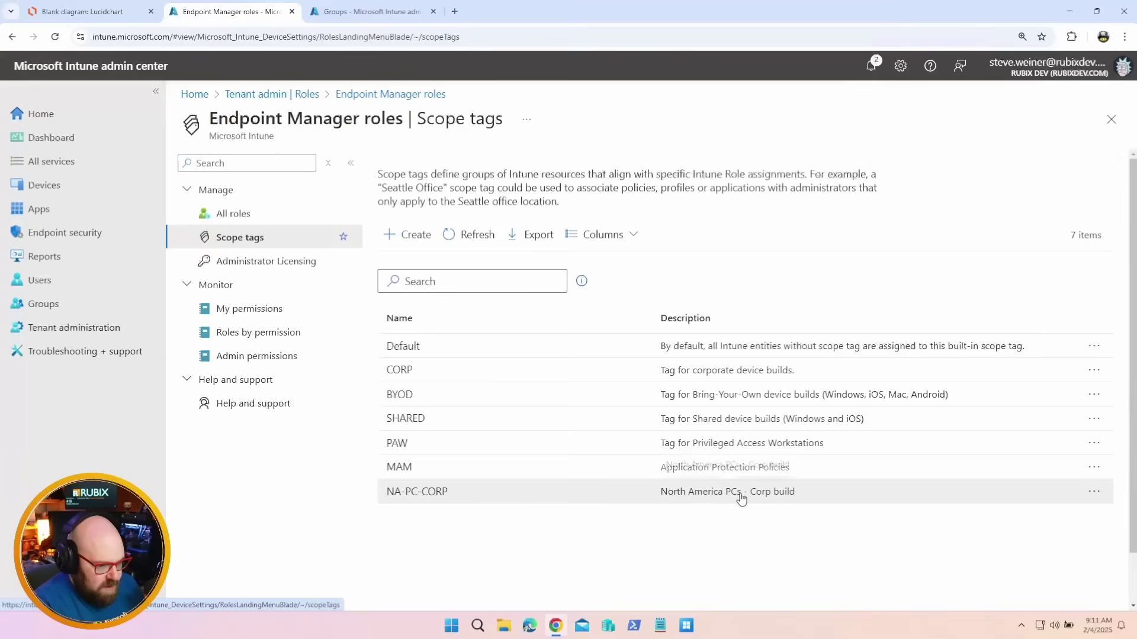
pyautogui.click(224, 215)
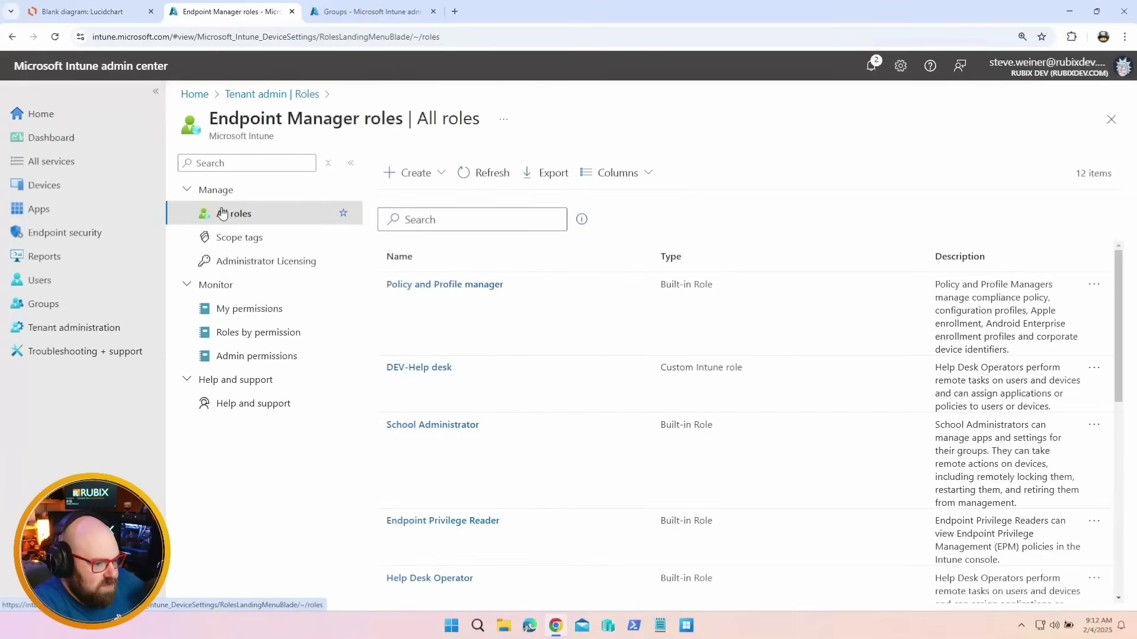
# Create an Intune role named NA-PC-CORP-Intune Admin, described as Intune Administrator for North American PCs
pyautogui.click(426, 173)
pyautogui.click(427, 203)
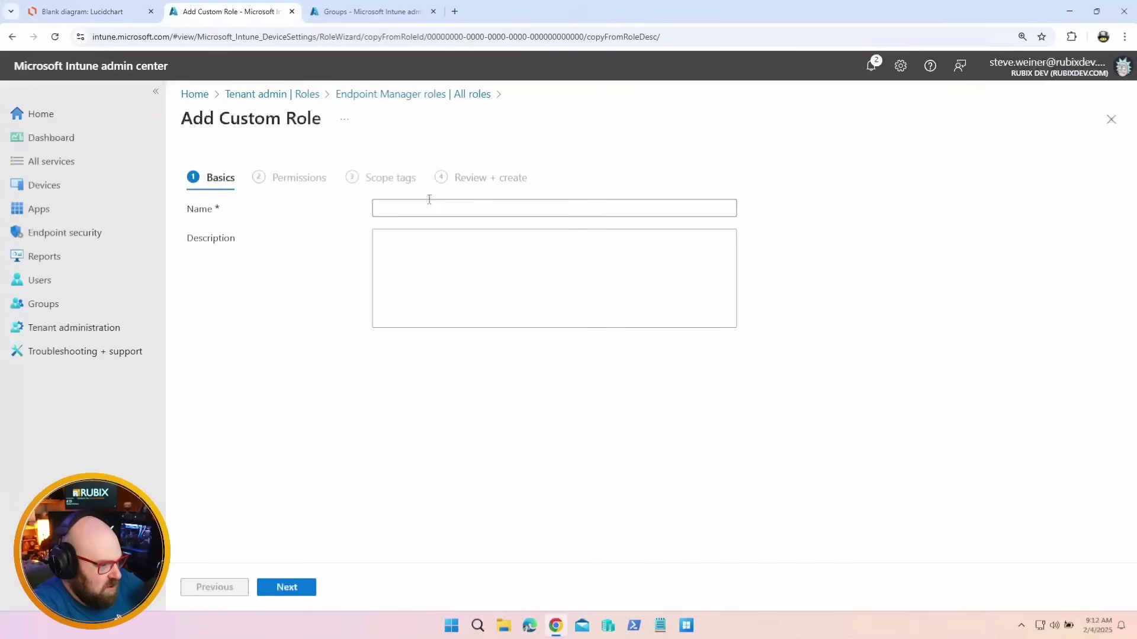
pyautogui.click(423, 204)
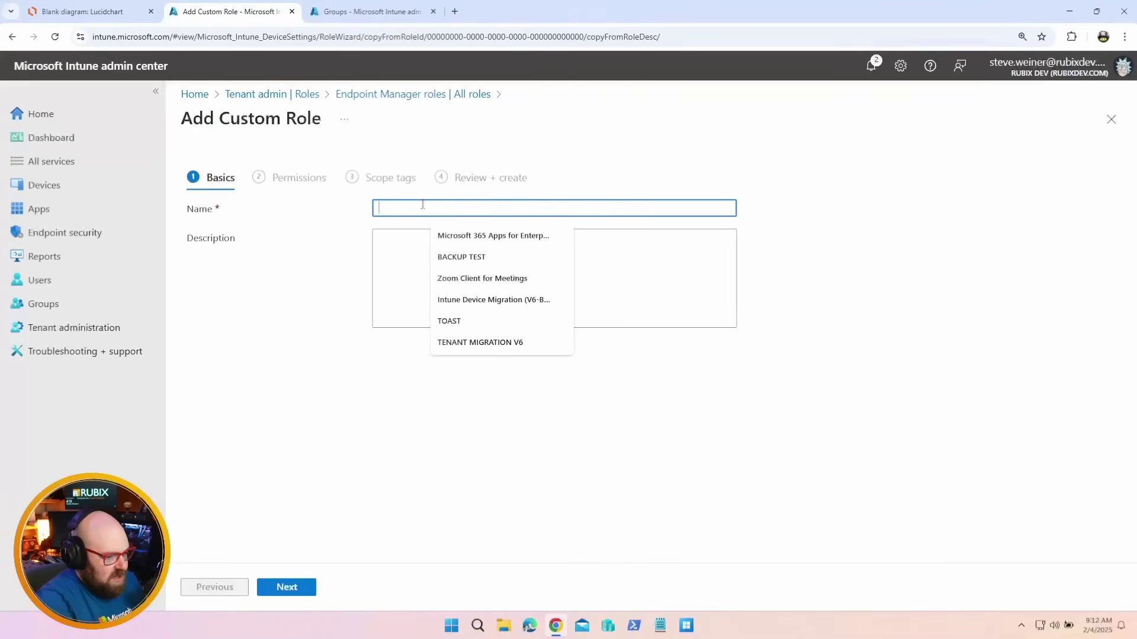
pyautogui.write('NA-PC-CORP-')
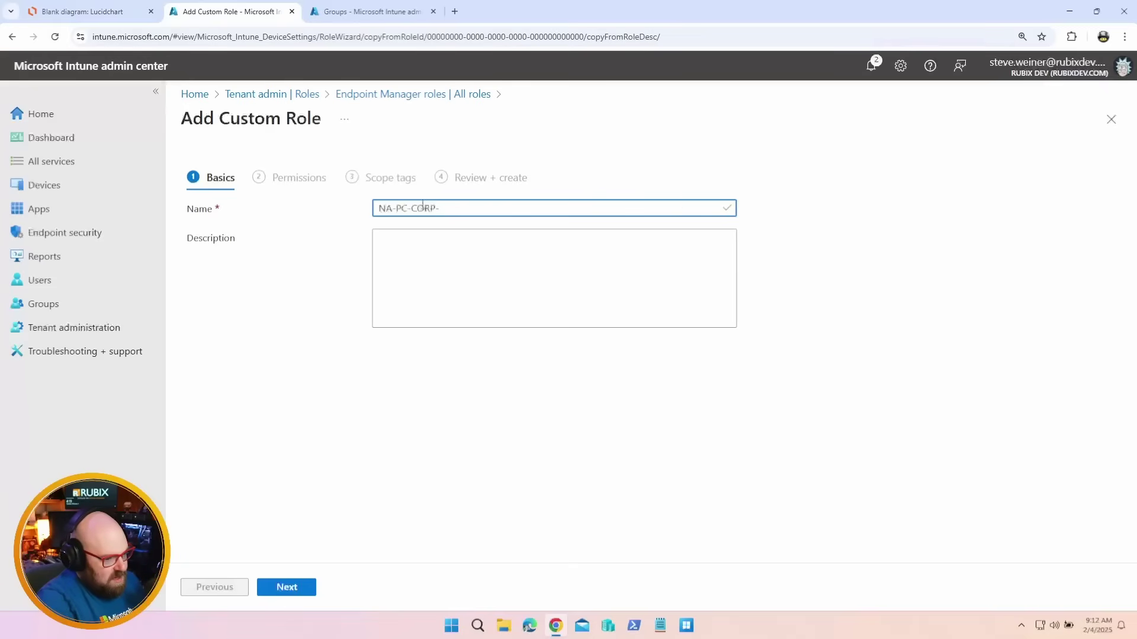
pyautogui.write('Intune Admin')
pyautogui.press('Tab')
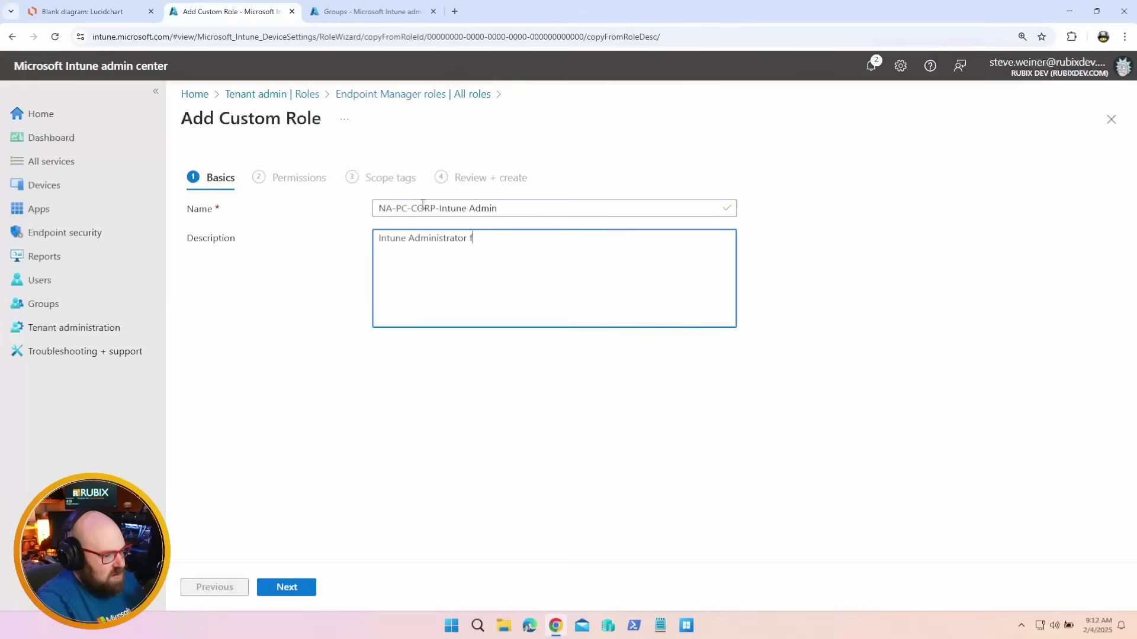
pyautogui.write('Intune Administrator for North American PCs - Corp buil')
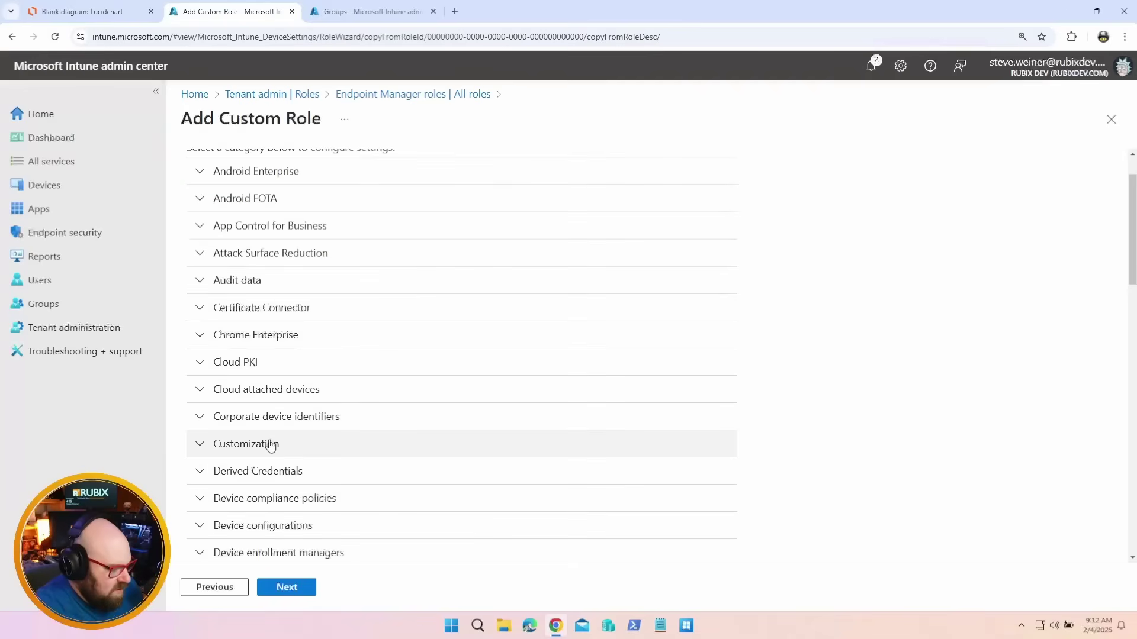
pyautogui.scroll(-3, 269, 452)
# Allow assign, read, update and view reports for device compliance policies; deny create and delete
pyautogui.click(269, 405)
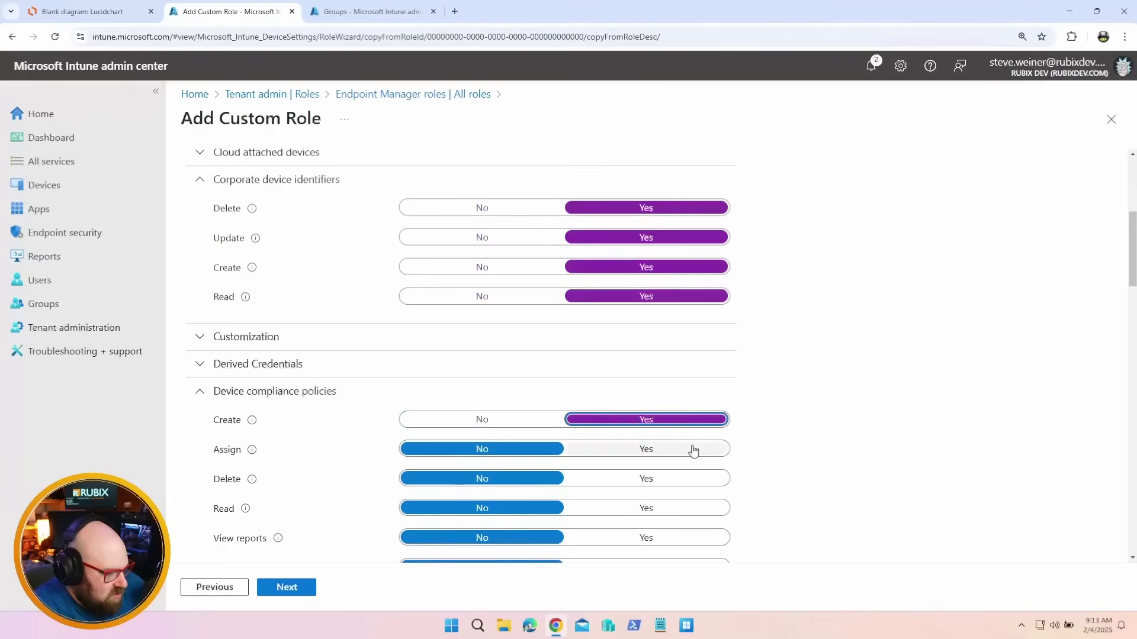
pyautogui.click(690, 449)
pyautogui.click(681, 480)
pyautogui.click(672, 539)
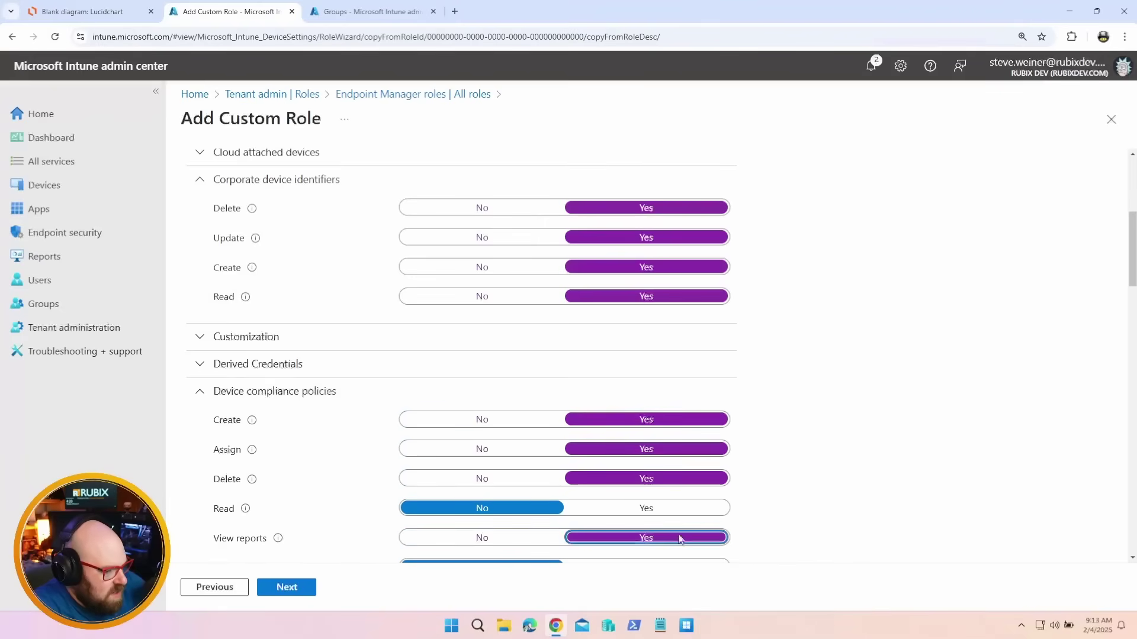
pyautogui.click(673, 509)
pyautogui.scroll(-2, 671, 511)
pyautogui.click(641, 455)
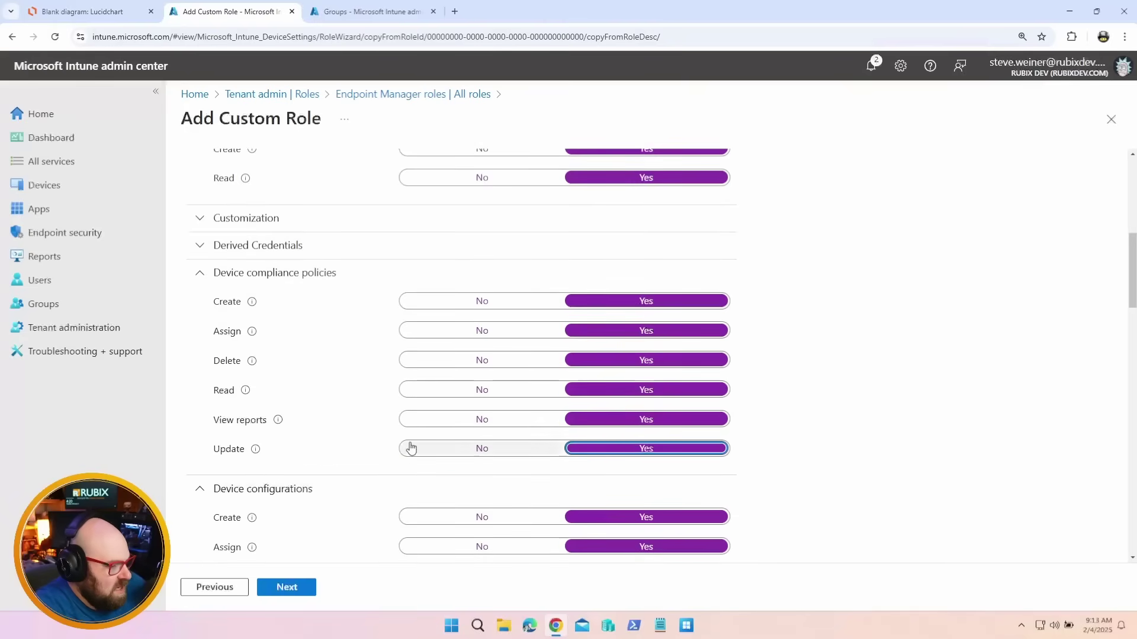
pyautogui.click(459, 301)
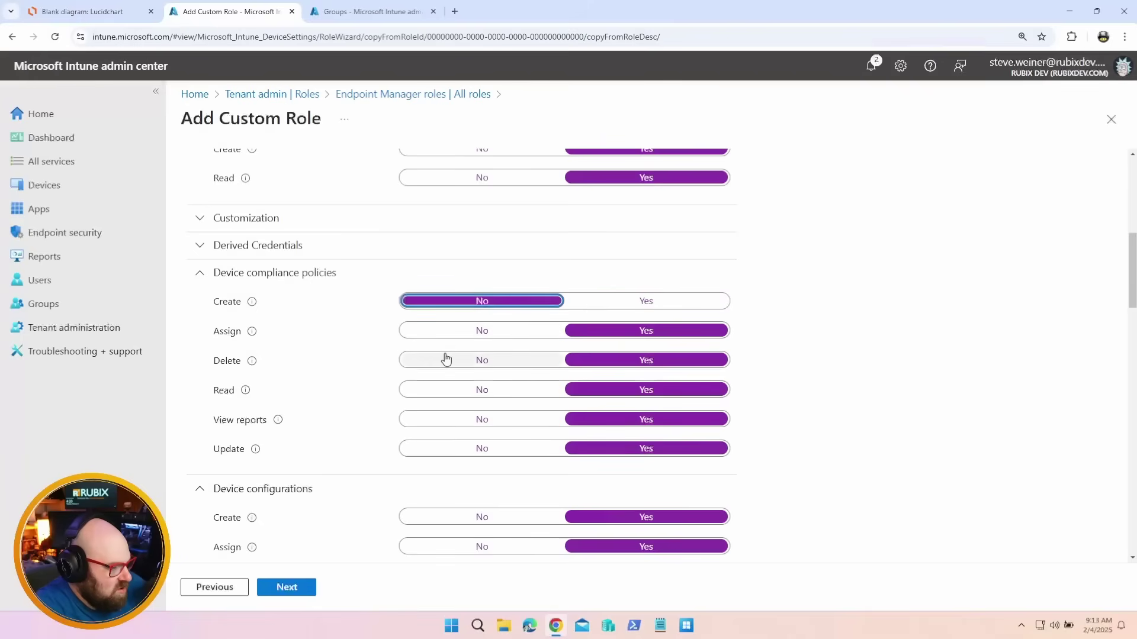
pyautogui.click(444, 359)
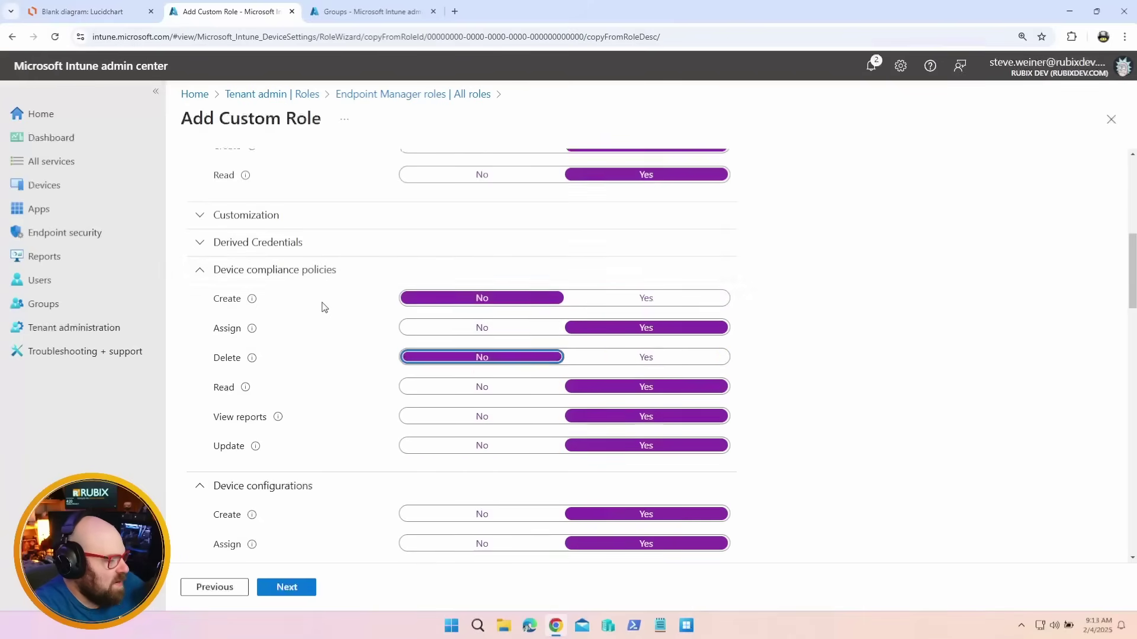
pyautogui.scroll(-3, 323, 320)
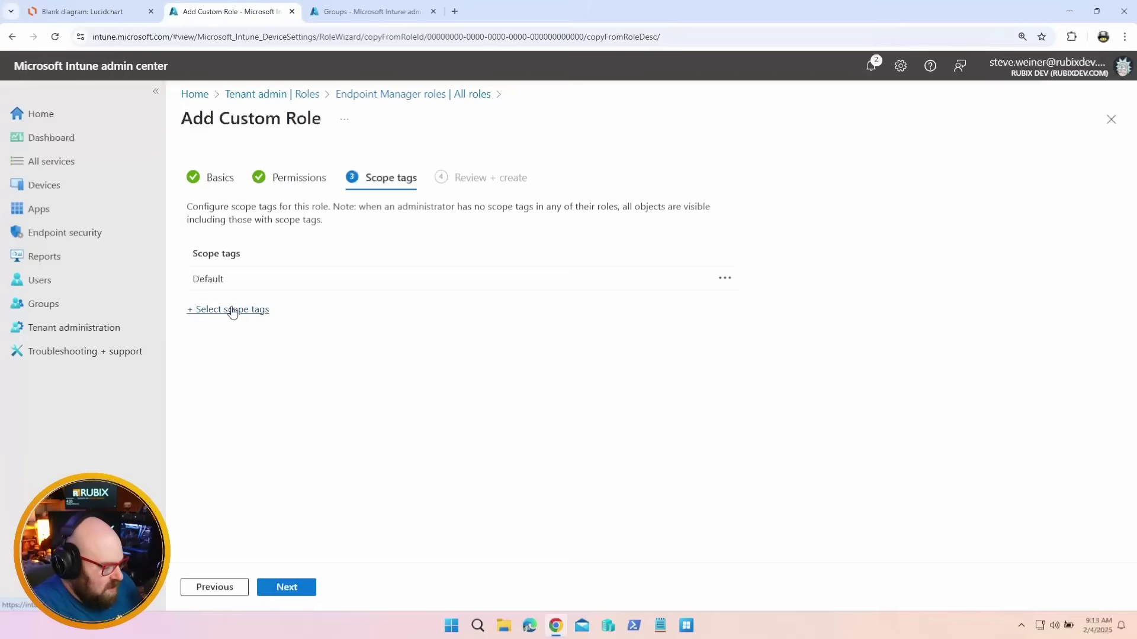
# Replace the role's Default scope tag with NA-PC-CORP
pyautogui.click(231, 309)
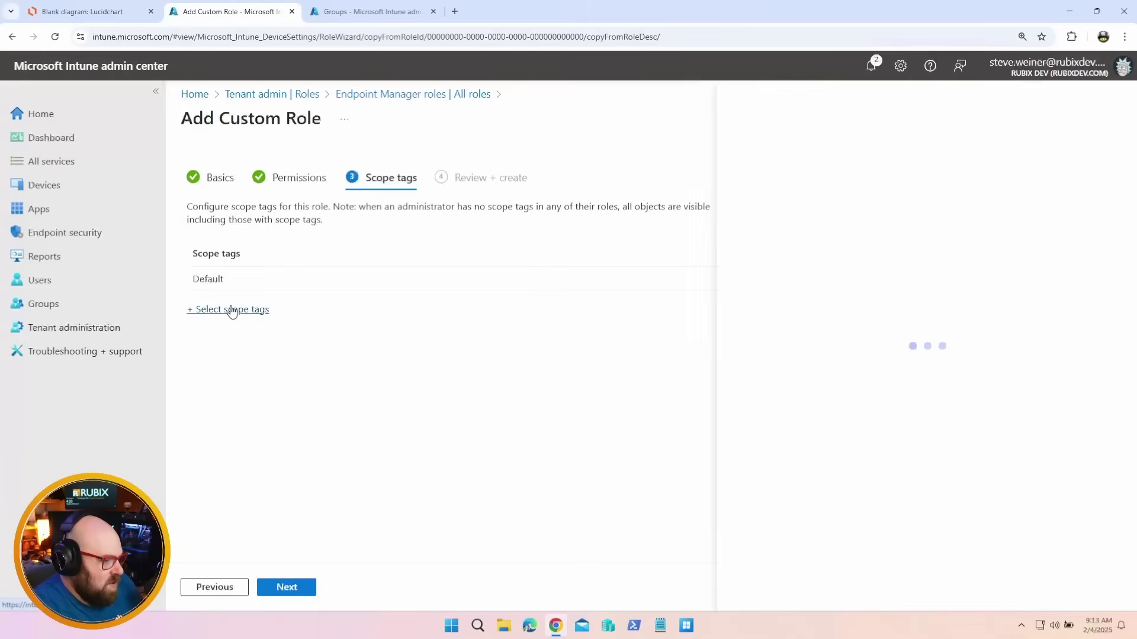
pyautogui.click(944, 323)
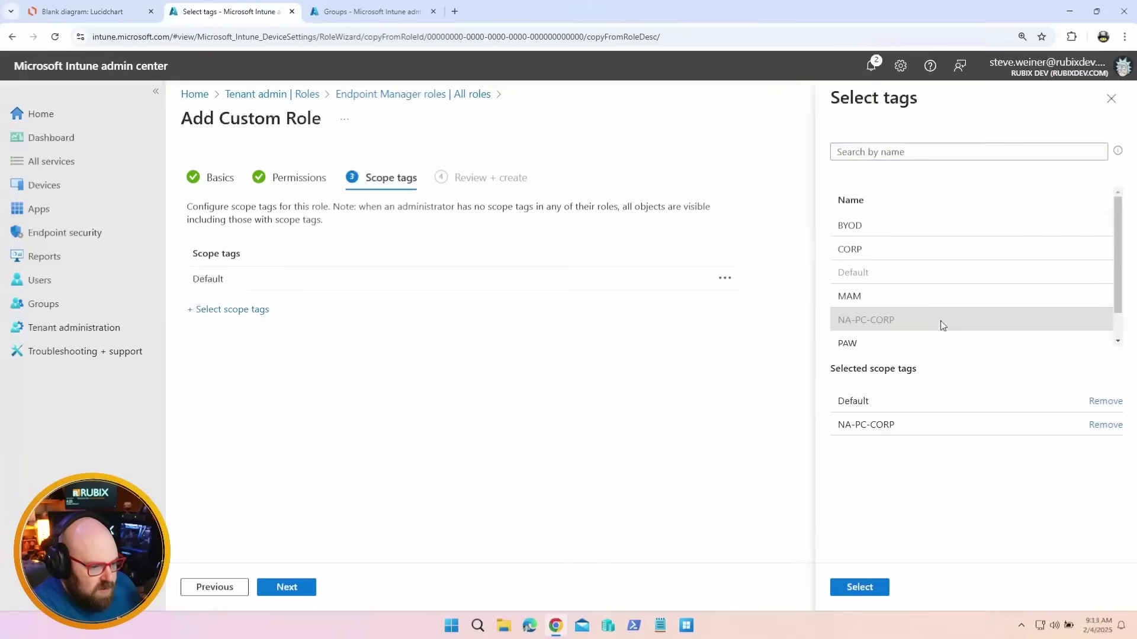
pyautogui.click(1105, 400)
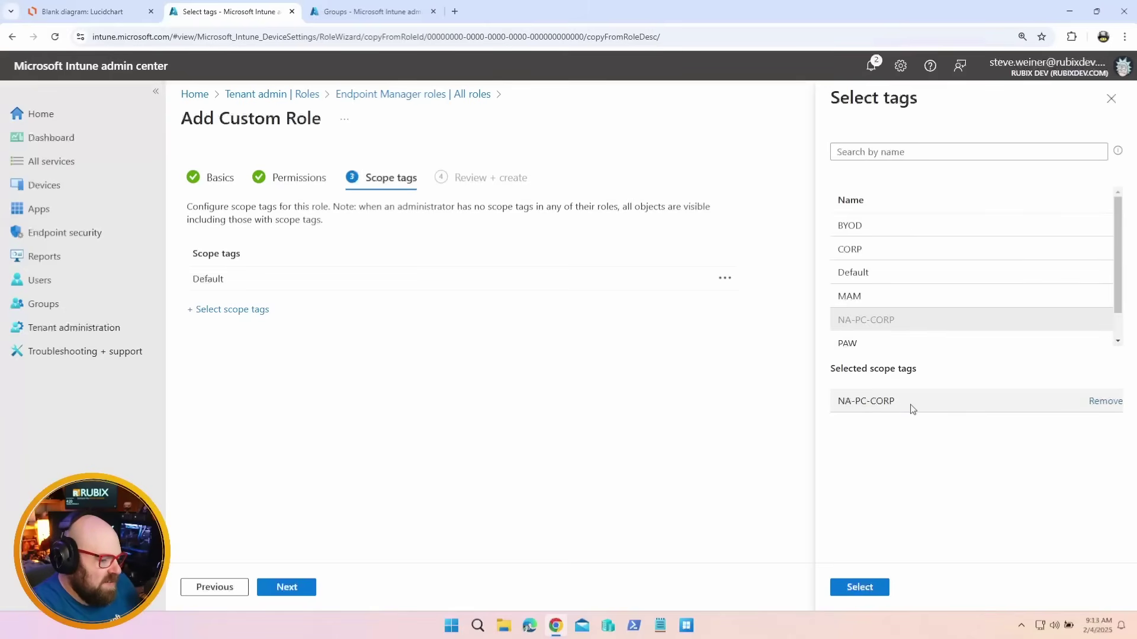
pyautogui.click(875, 588)
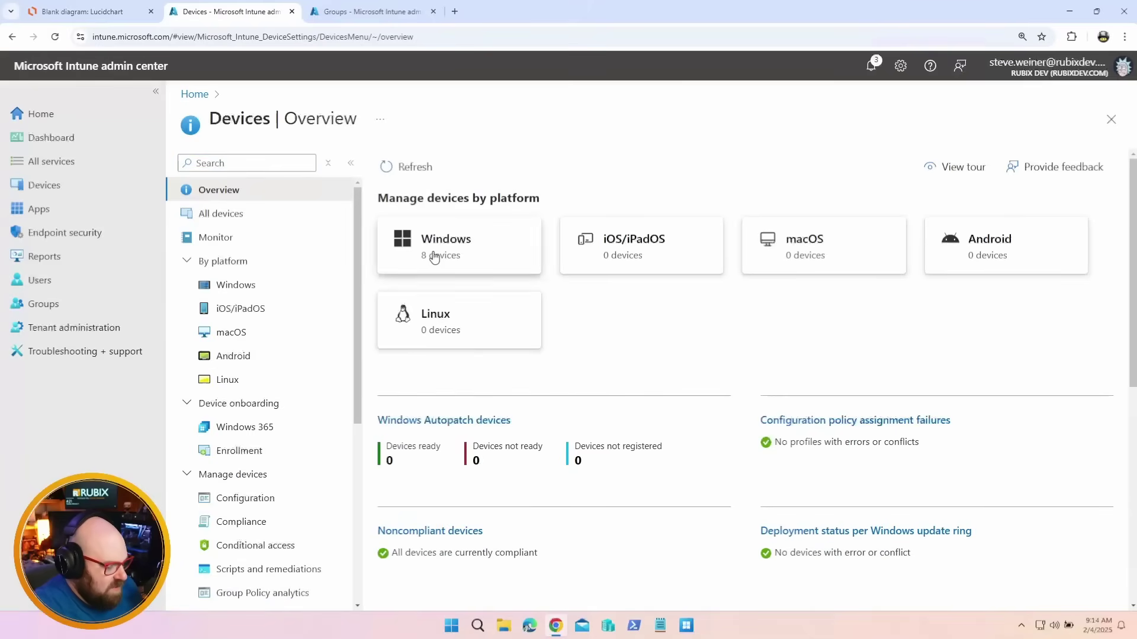
# Check Windows device SL6's properties to confirm its scope tag is NA-PC-CORP
pyautogui.click(432, 255)
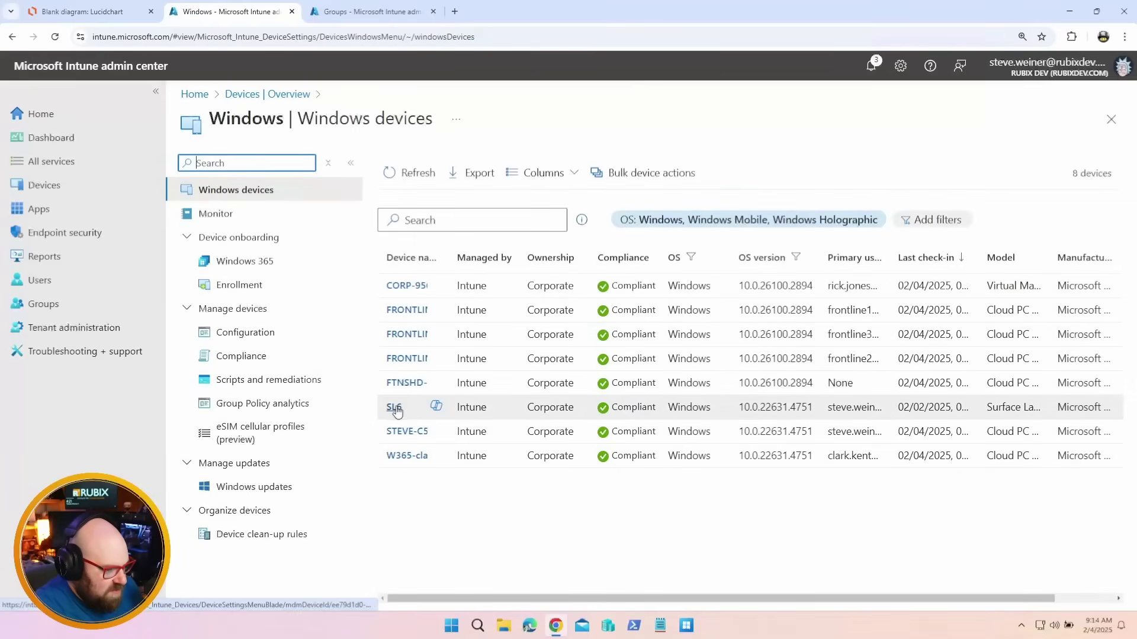
pyautogui.click(394, 408)
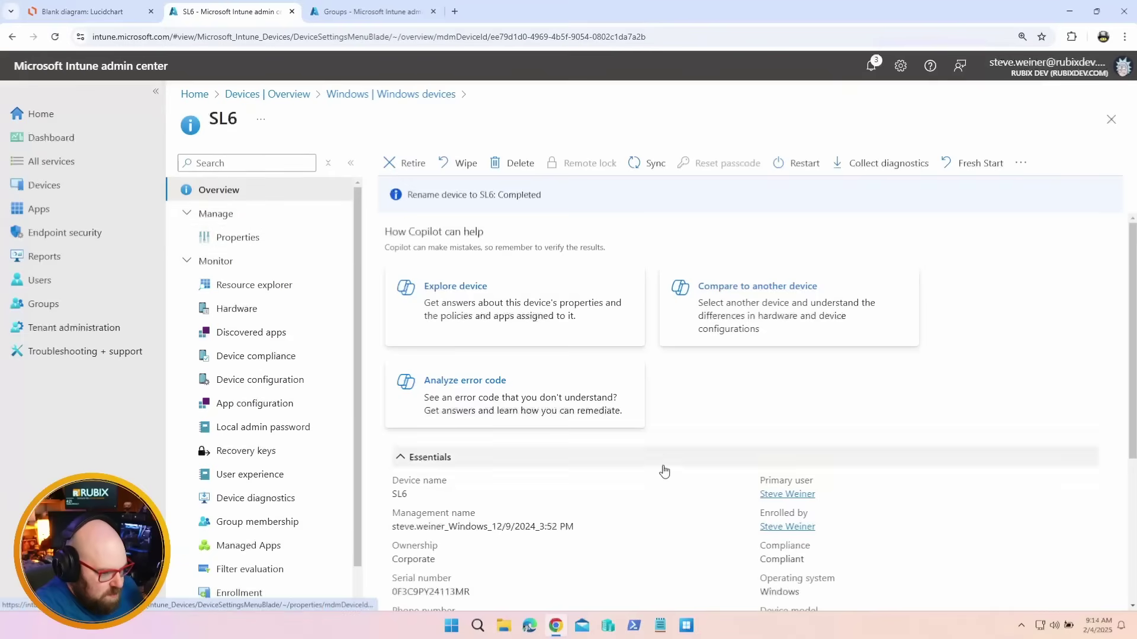
pyautogui.scroll(-4, 664, 471)
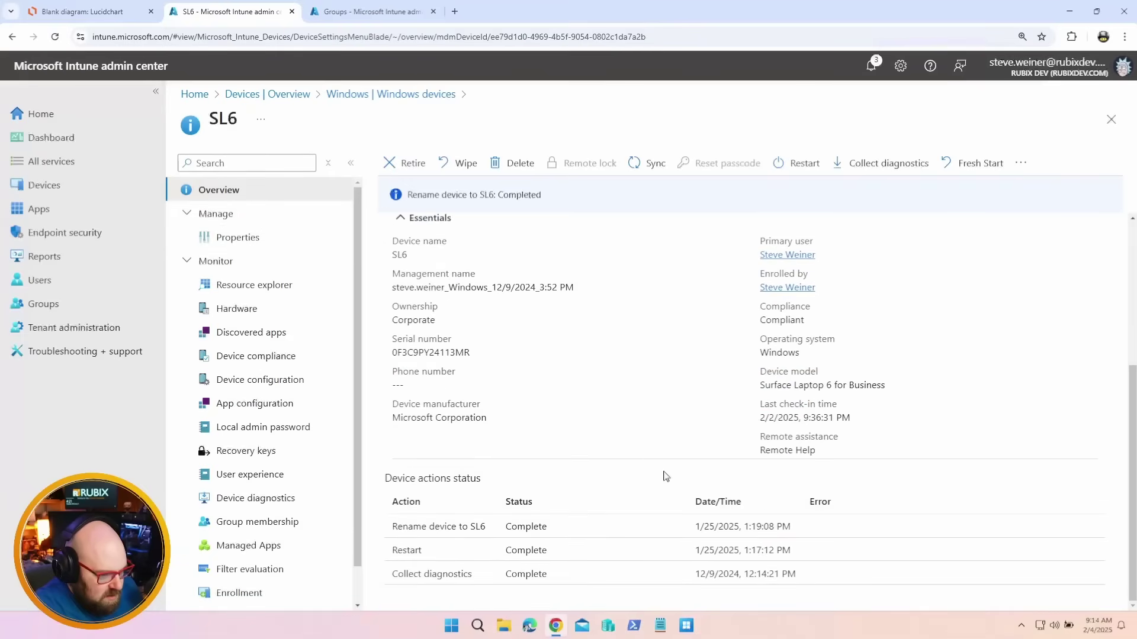
pyautogui.scroll(3, 476, 408)
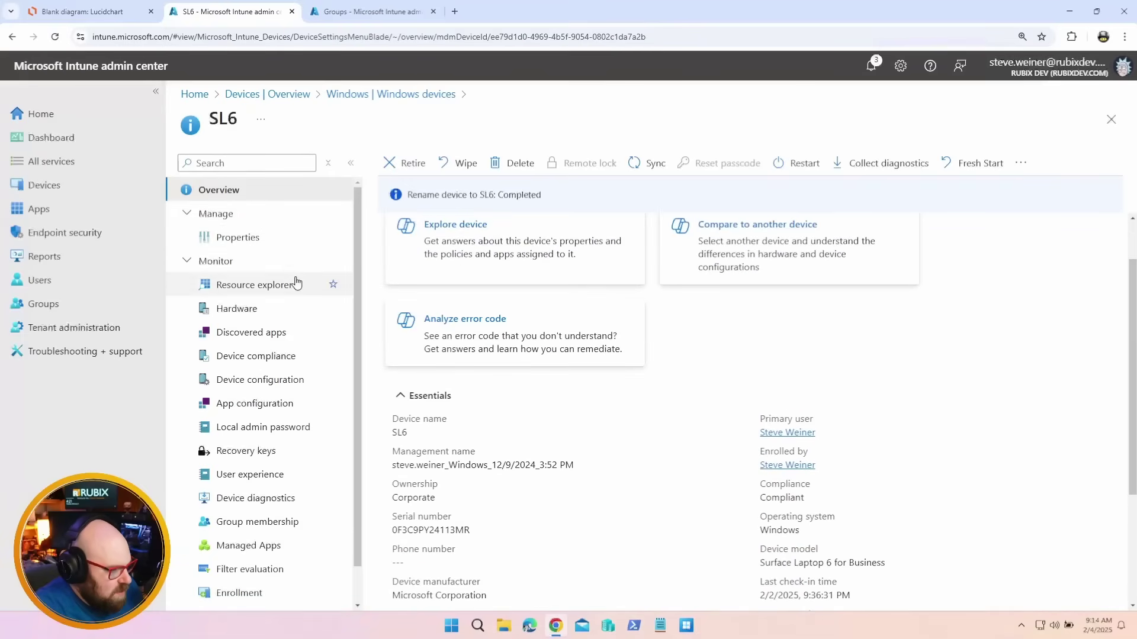
pyautogui.click(271, 242)
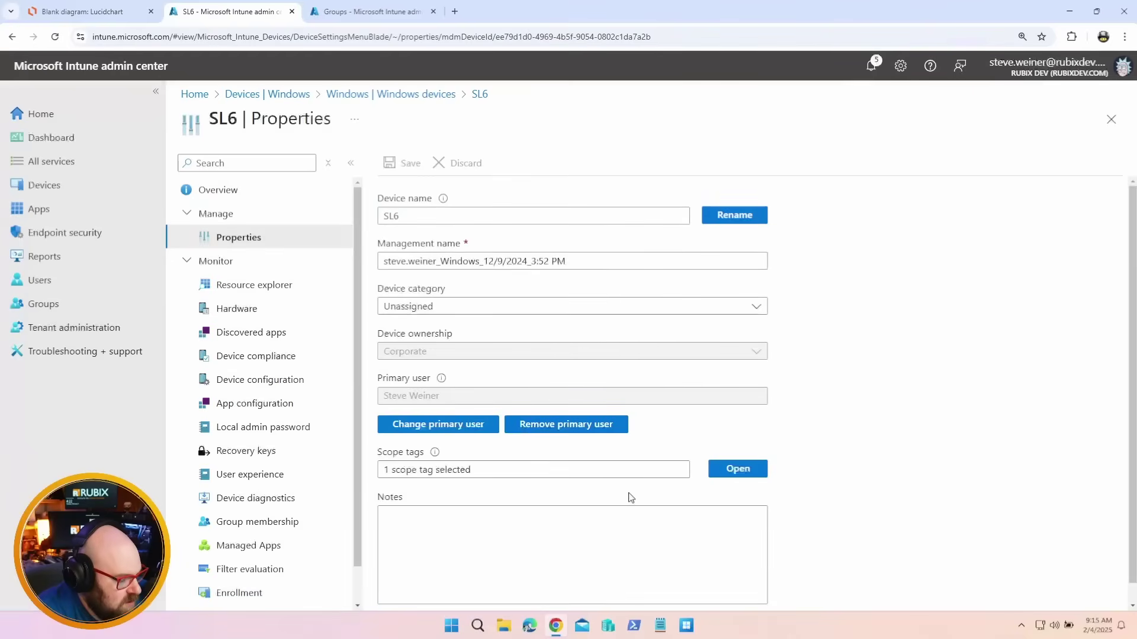
pyautogui.click(748, 472)
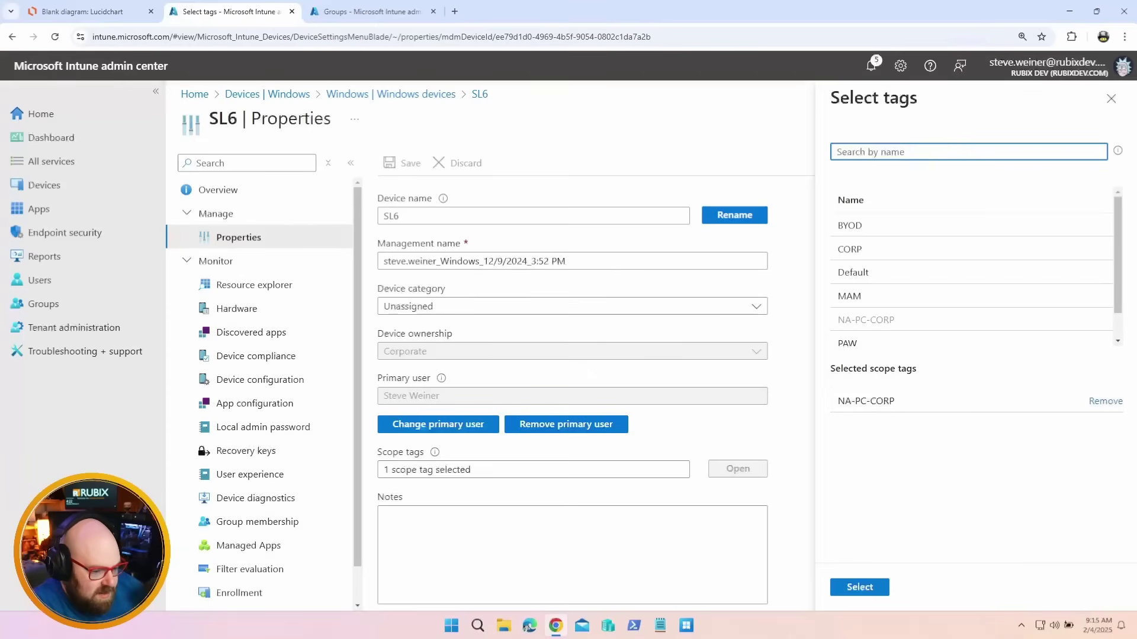
pyautogui.click(1111, 99)
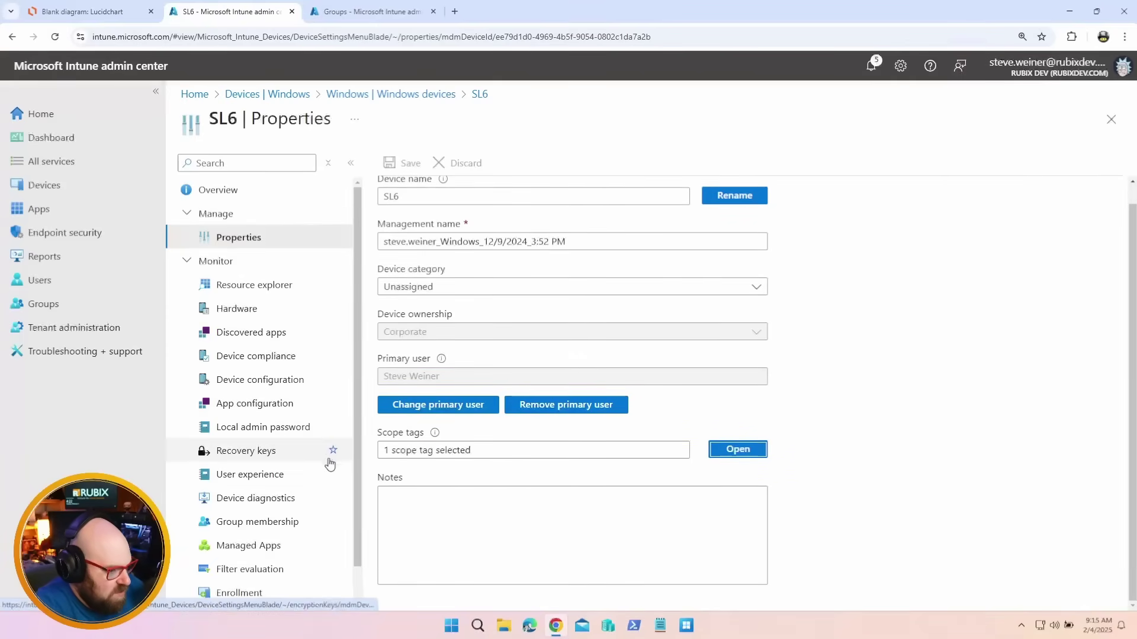
pyautogui.click(391, 94)
# Open the P1 - Google Chrome Policy from the Windows configuration policies
pyautogui.click(237, 330)
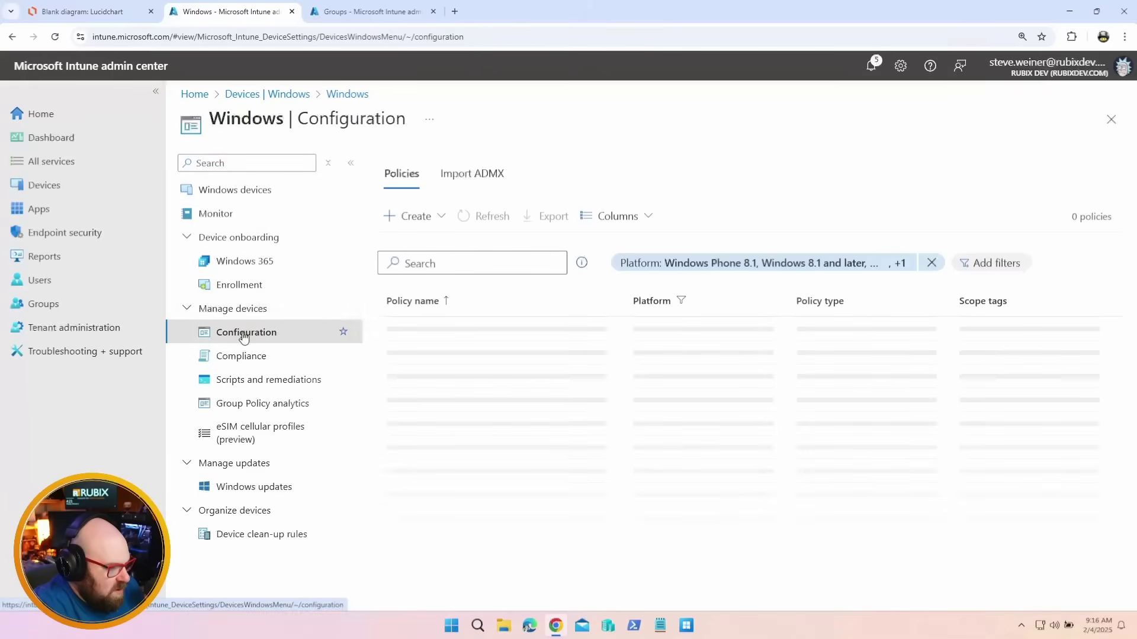
pyautogui.scroll(-1, 560, 340)
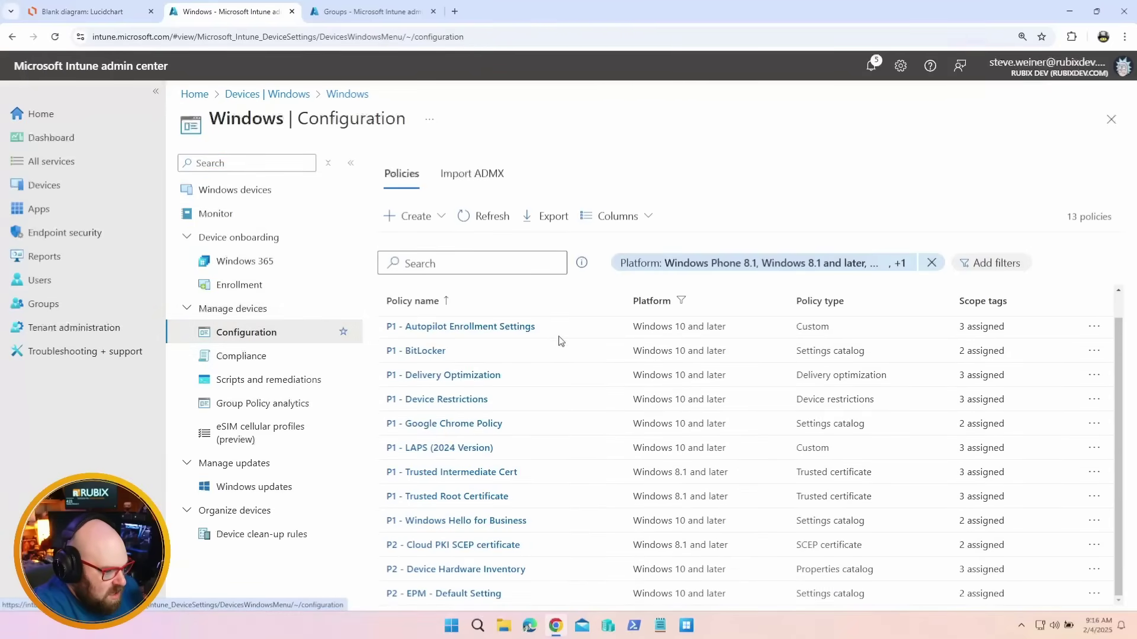
pyautogui.click(454, 423)
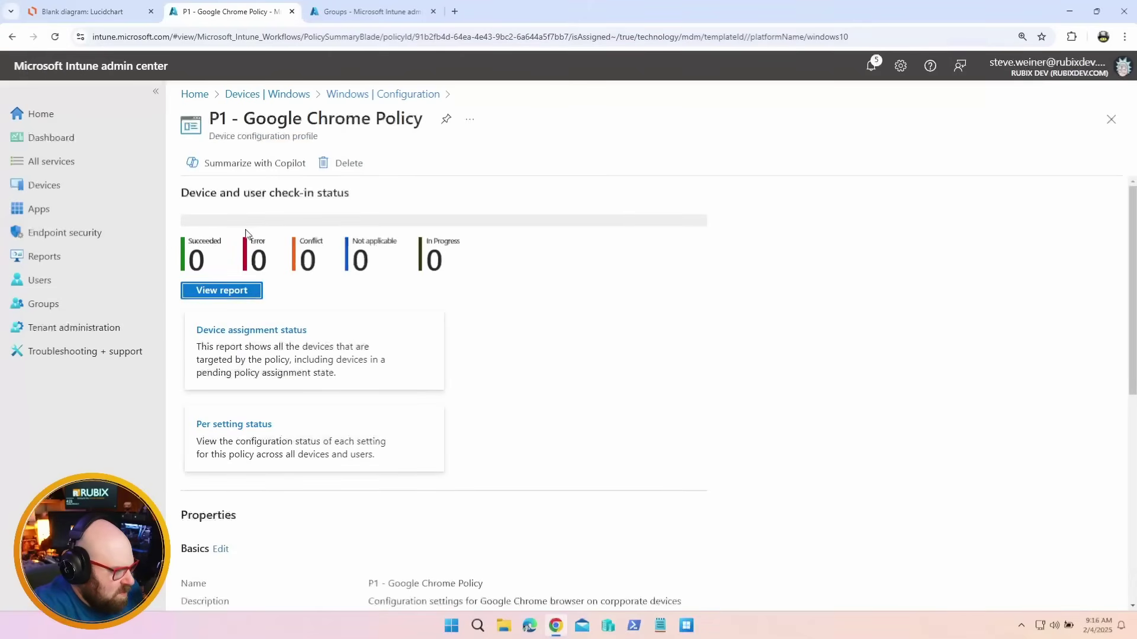
pyautogui.scroll(-7, 248, 389)
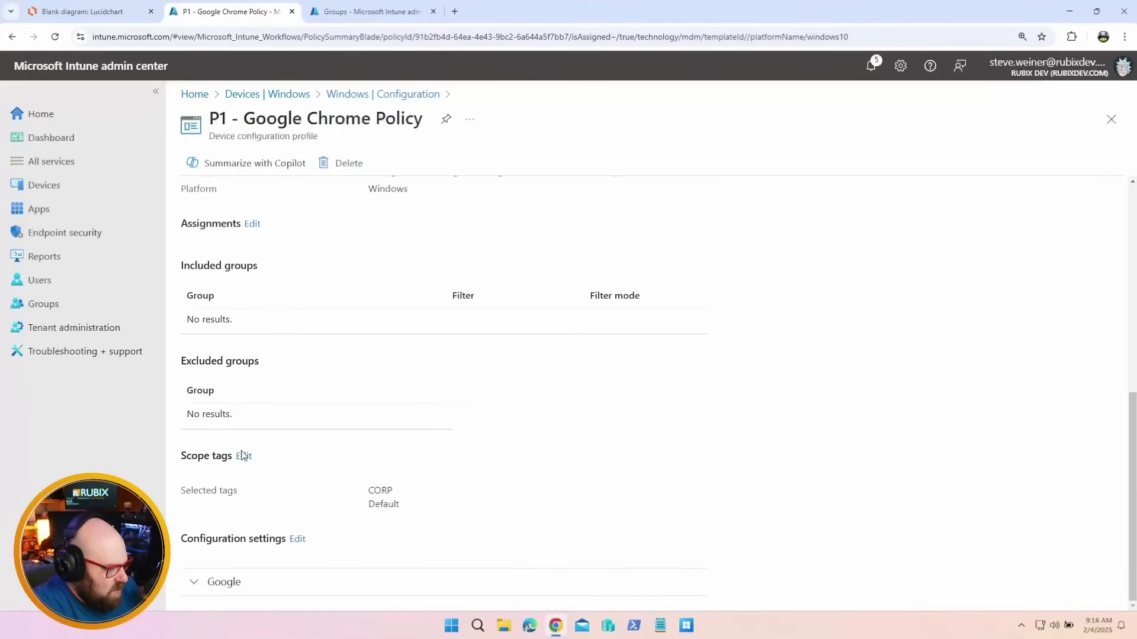
# Add the NA-PC-CORP scope tag to the Chrome policy, save it, and show Windows apps
pyautogui.click(243, 456)
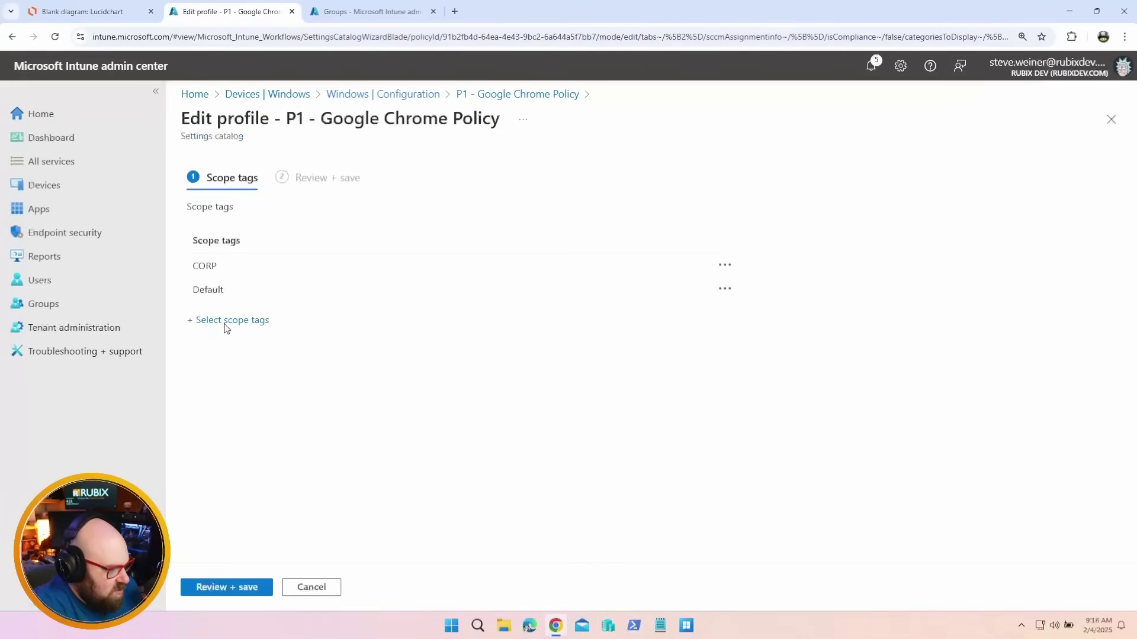
pyautogui.click(229, 320)
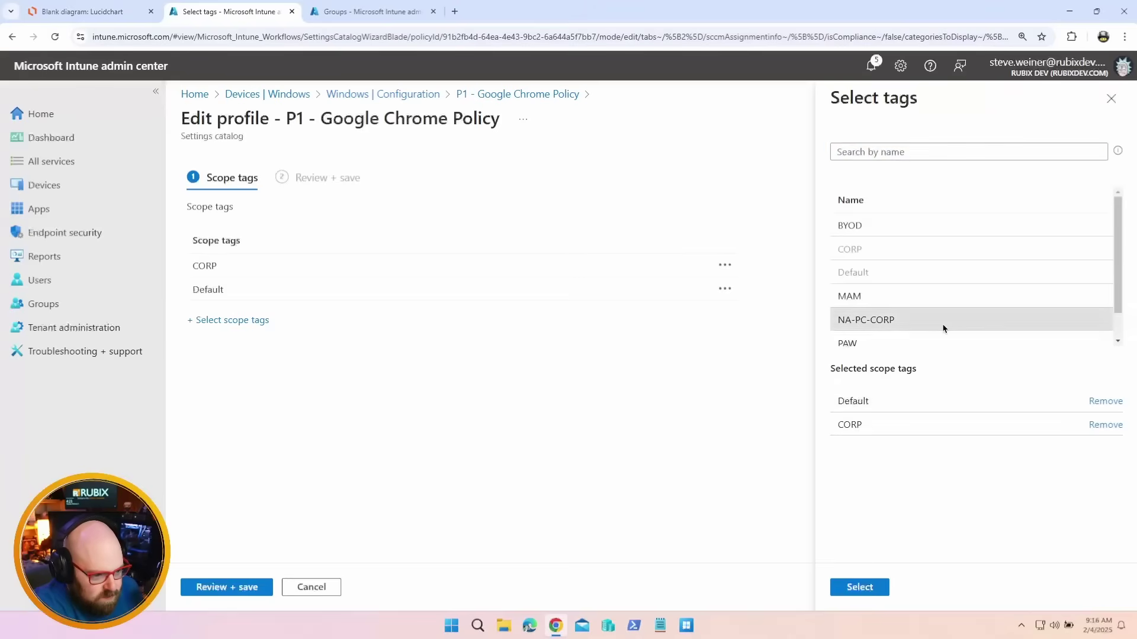
pyautogui.click(943, 329)
pyautogui.click(856, 587)
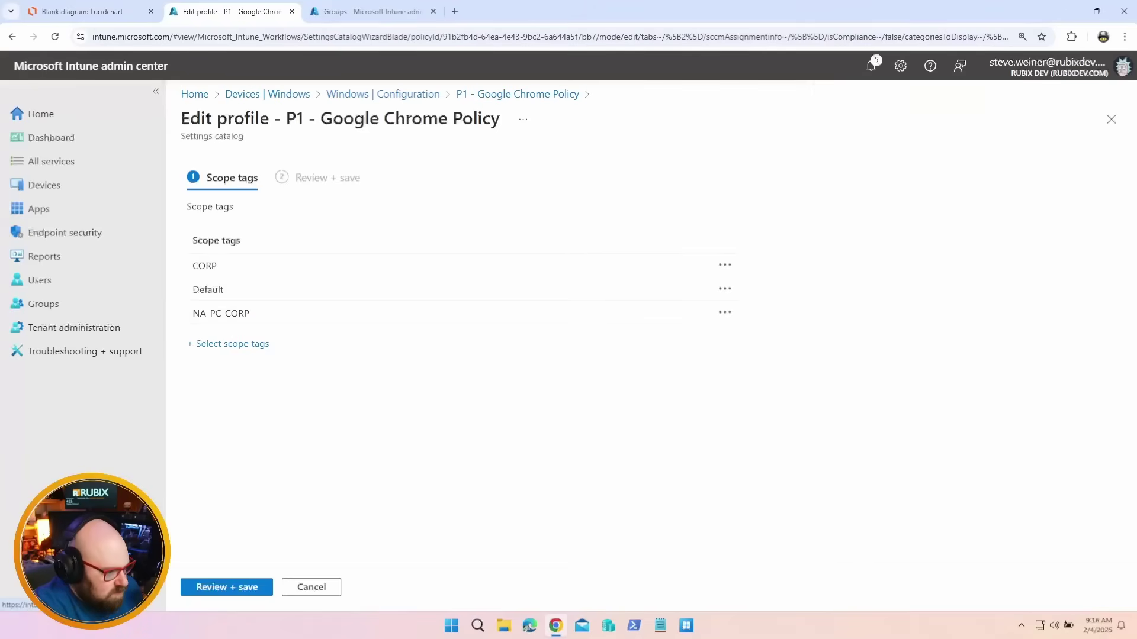
pyautogui.click(261, 587)
pyautogui.click(229, 588)
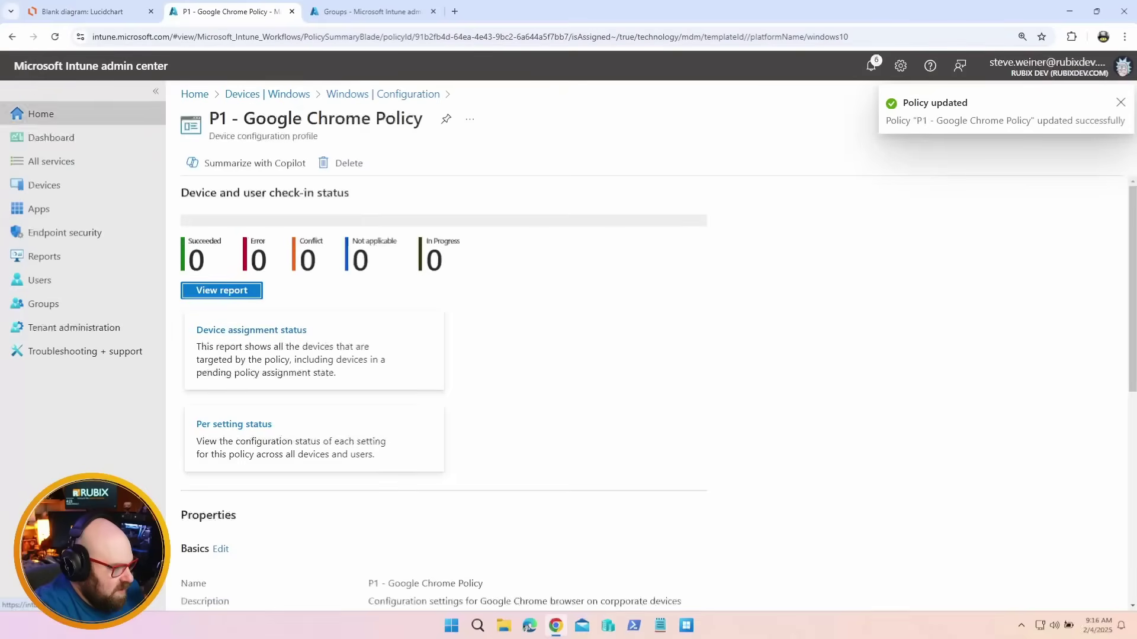
pyautogui.click(65, 212)
pyautogui.click(241, 287)
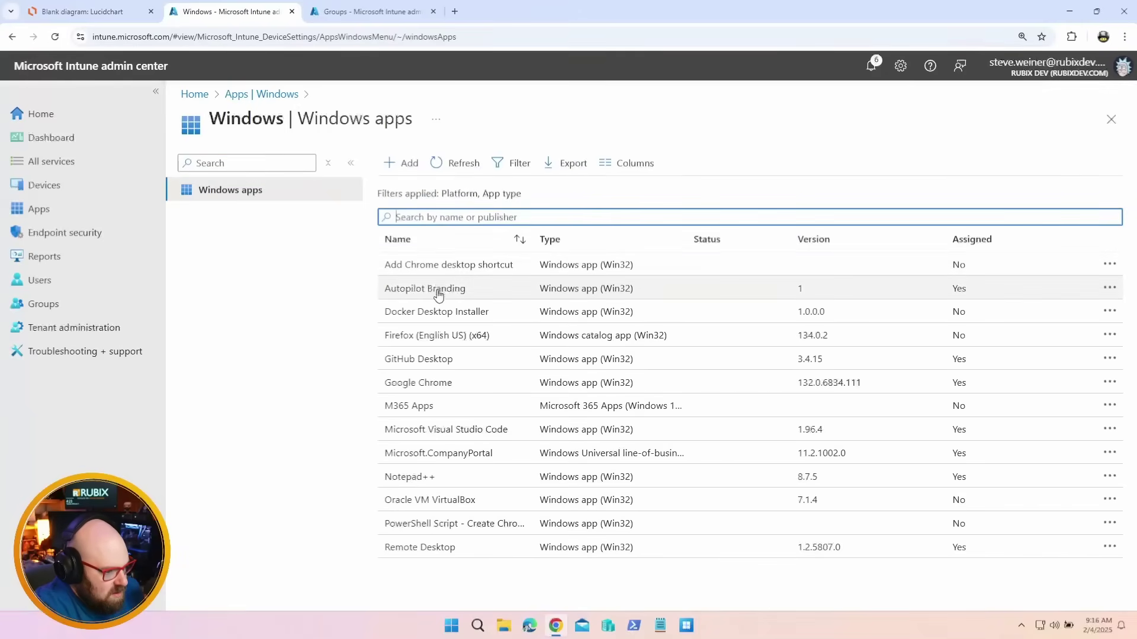
# Add the NA-PC-CORP scope tag to the Autopilot Branding app's properties and save it
pyautogui.click(438, 290)
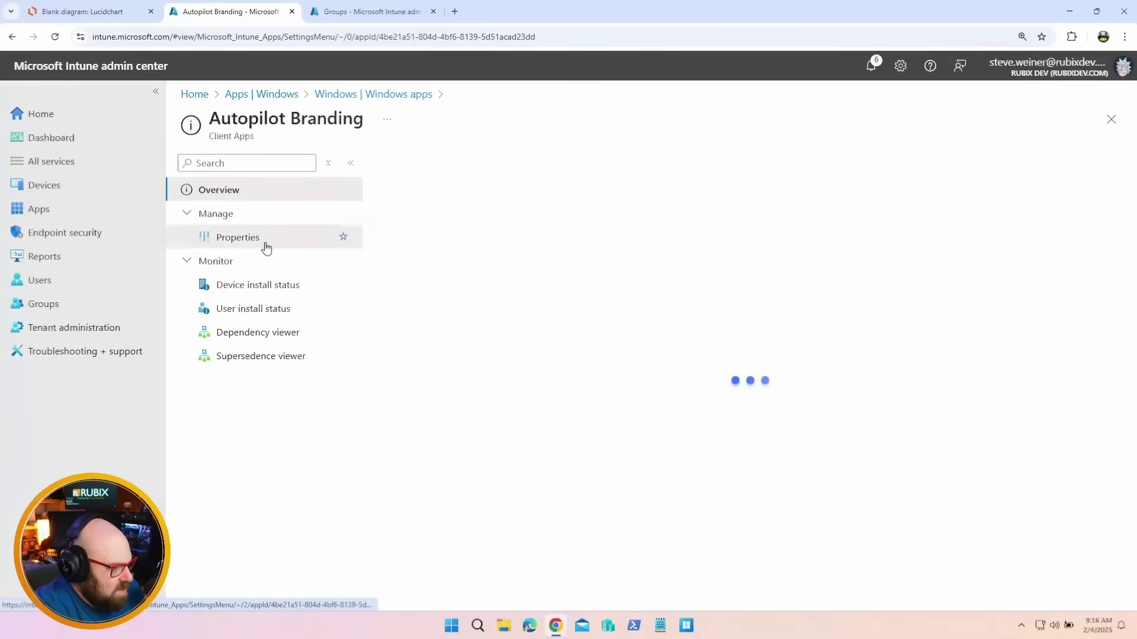
pyautogui.click(266, 244)
pyautogui.scroll(-15, 483, 439)
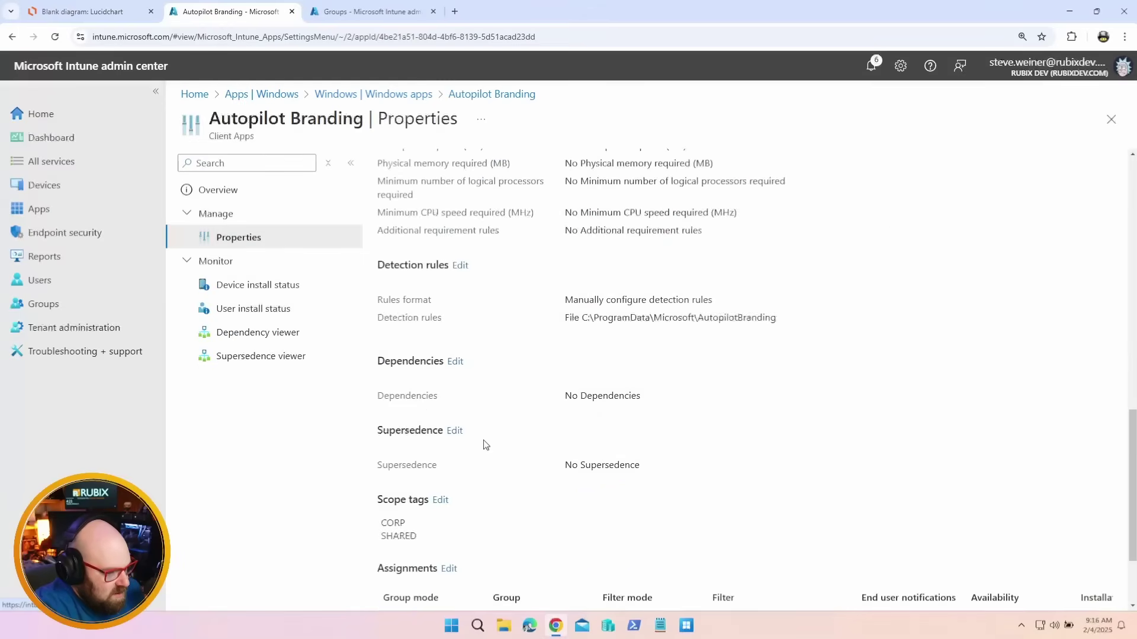
pyautogui.click(441, 380)
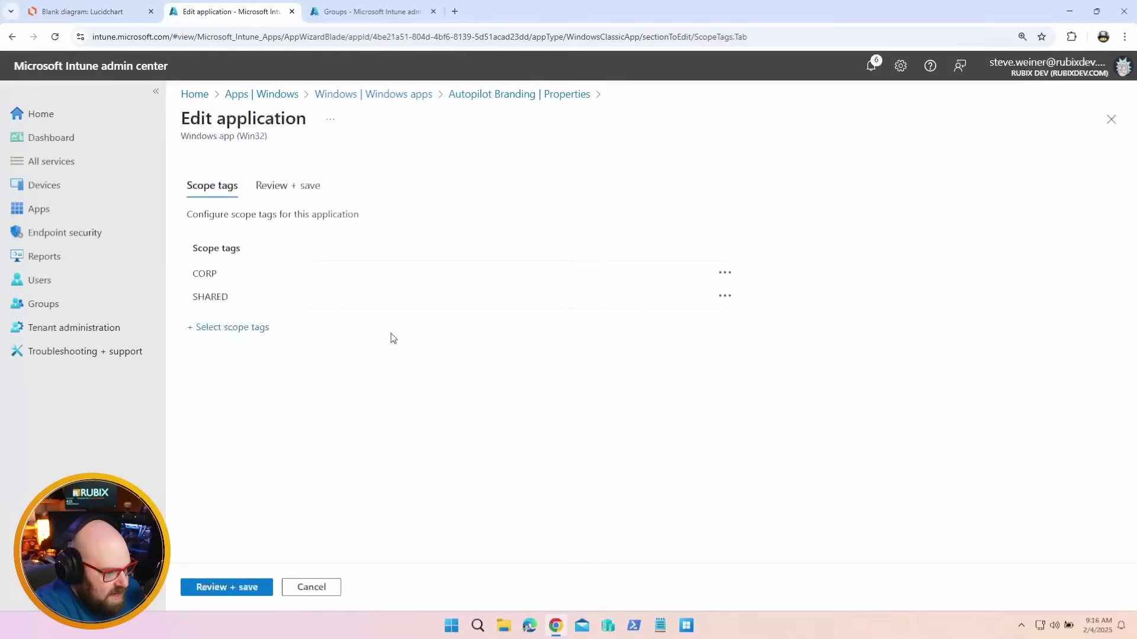
pyautogui.click(240, 327)
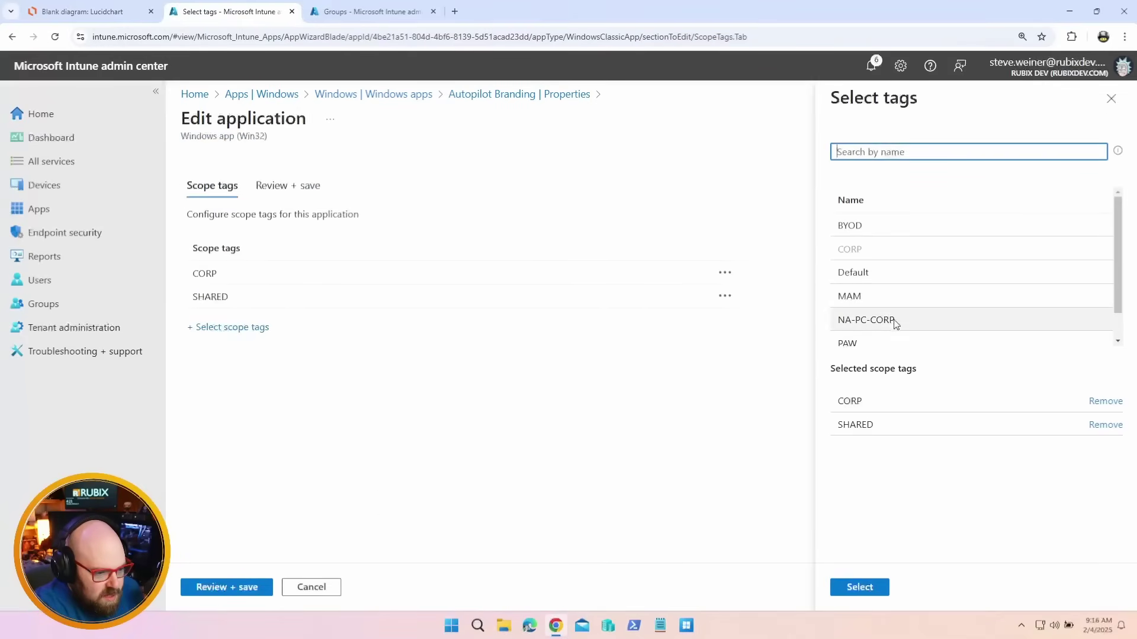
pyautogui.click(894, 323)
pyautogui.click(863, 587)
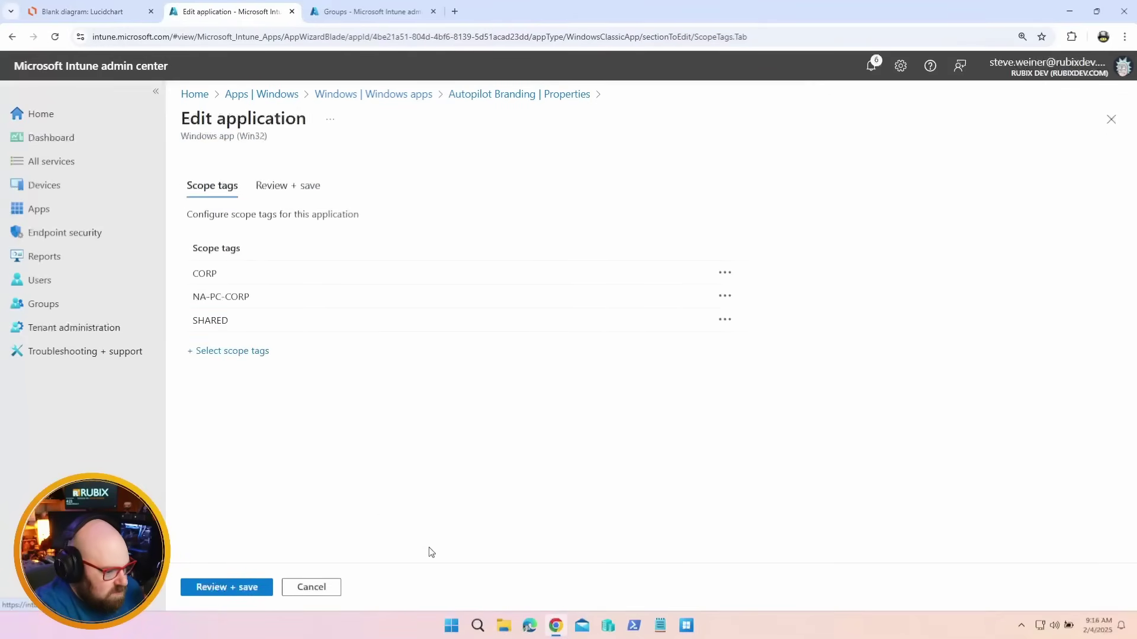
pyautogui.click(235, 587)
pyautogui.click(208, 588)
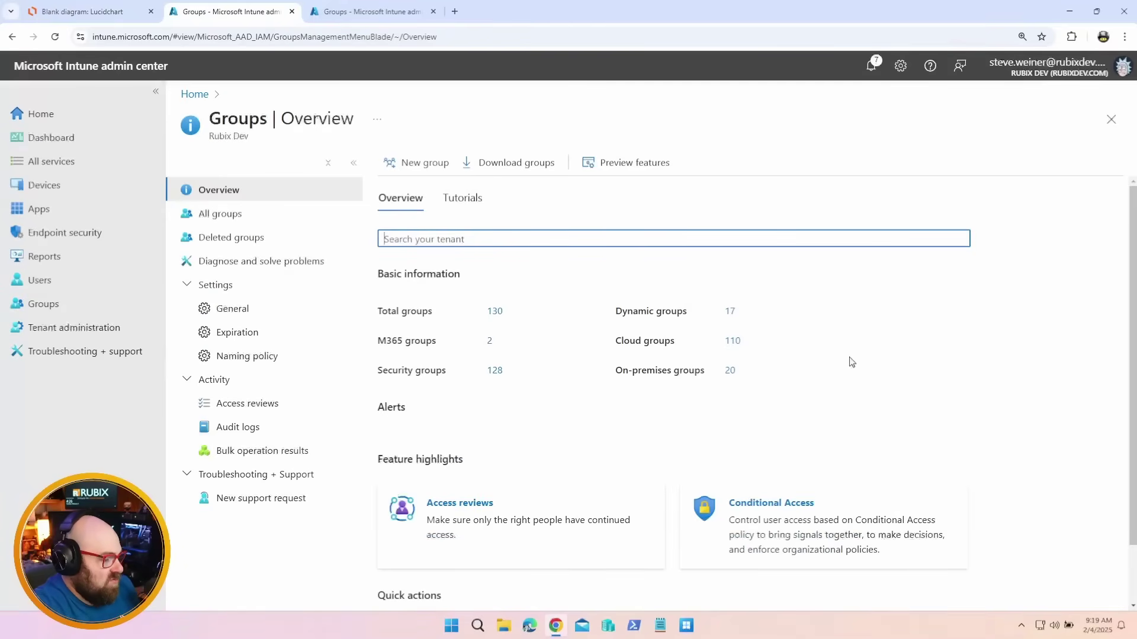
# Start group NA-PC-CORP-Admins, described as Intune Admins for North American PCs - Corp Build, with Entra roles assignable
pyautogui.click(424, 165)
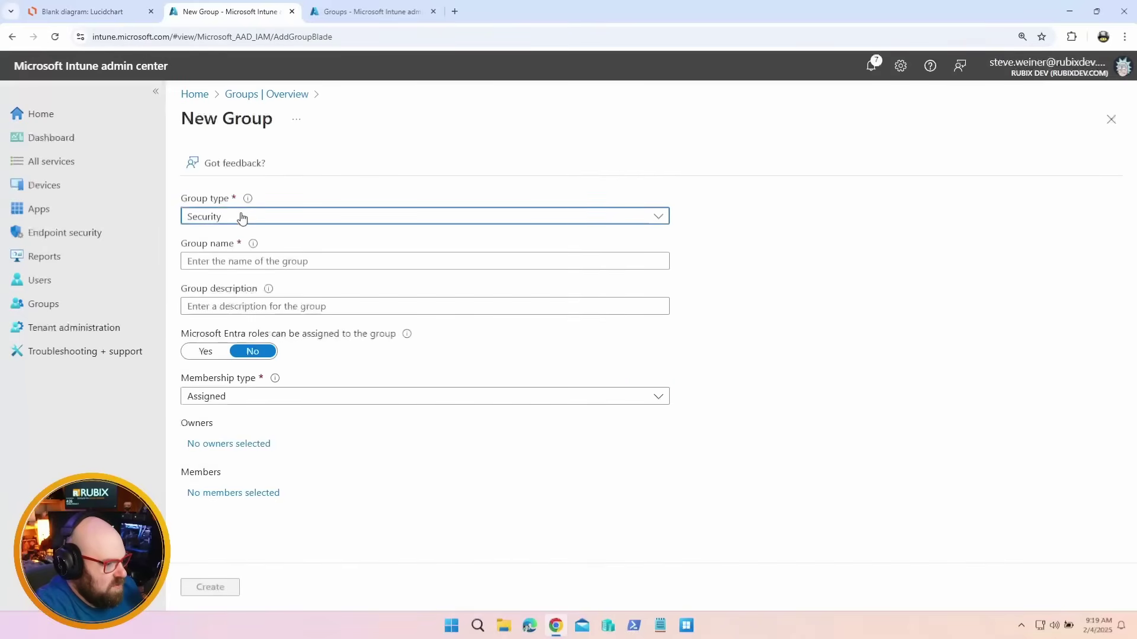
pyautogui.click(238, 259)
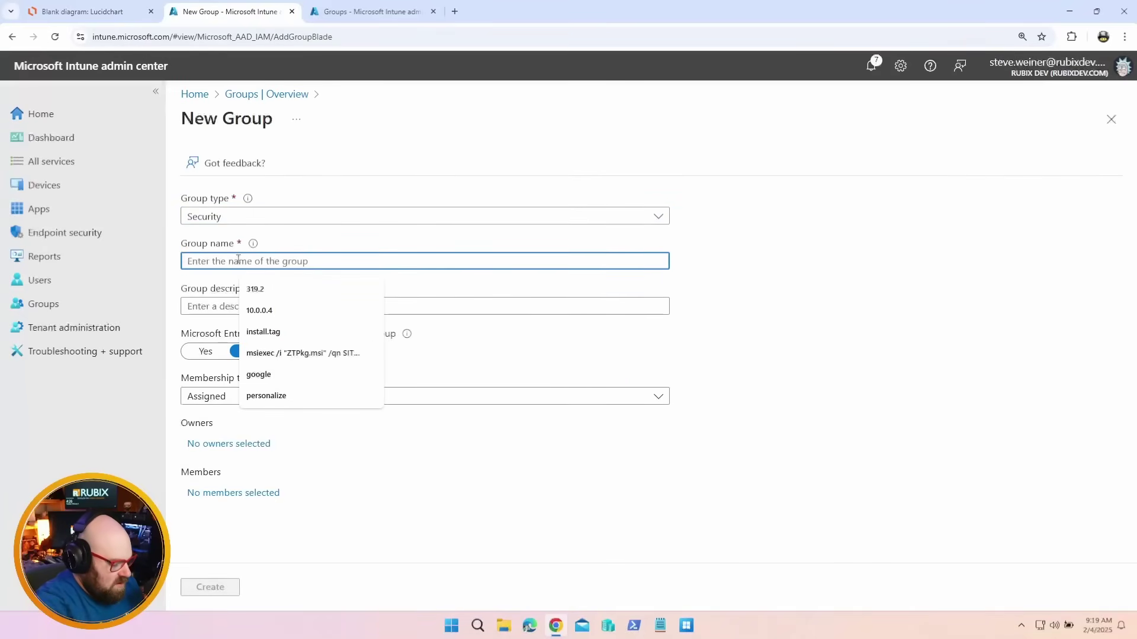
pyautogui.write('NA-PC-CORP-Admins')
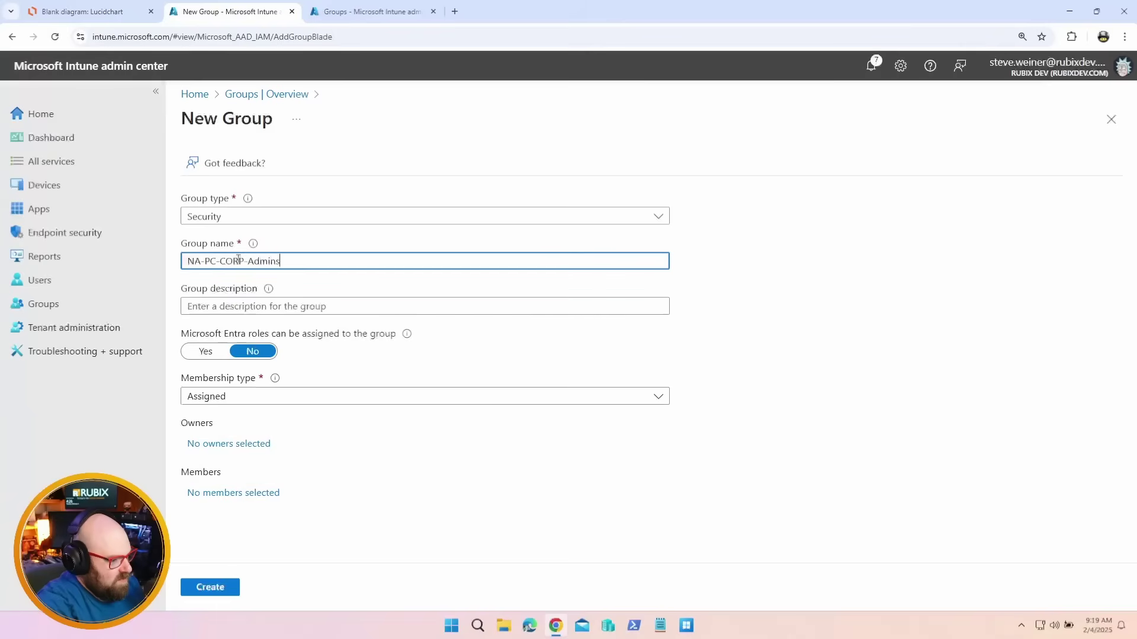
pyautogui.press('Tab')
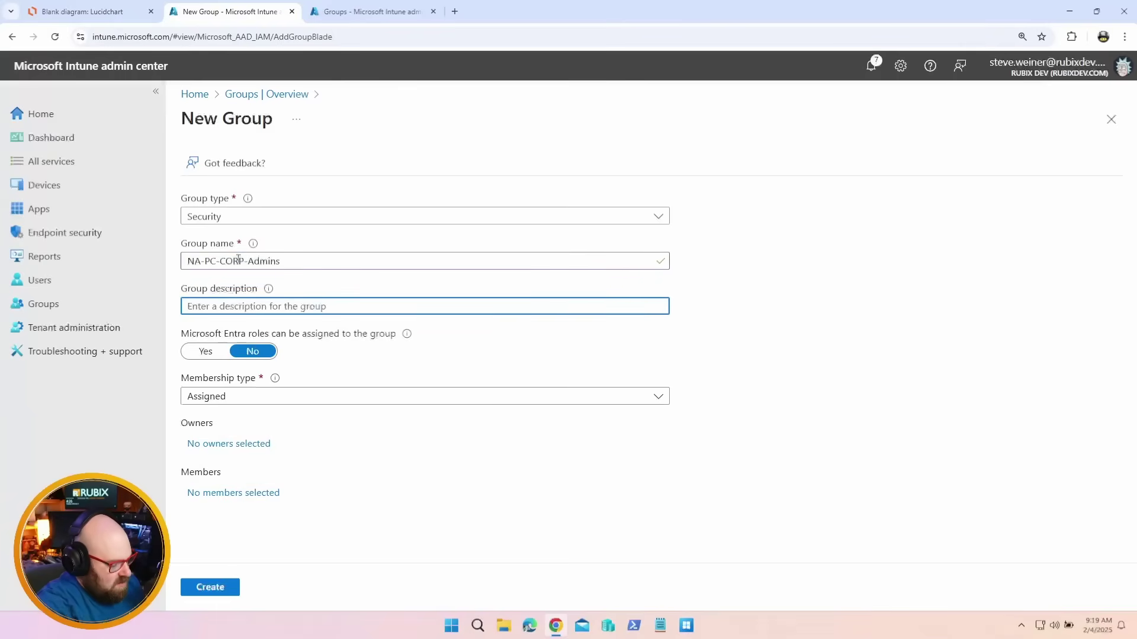
pyautogui.write('Intune Admins for North American PCs - Corp Build')
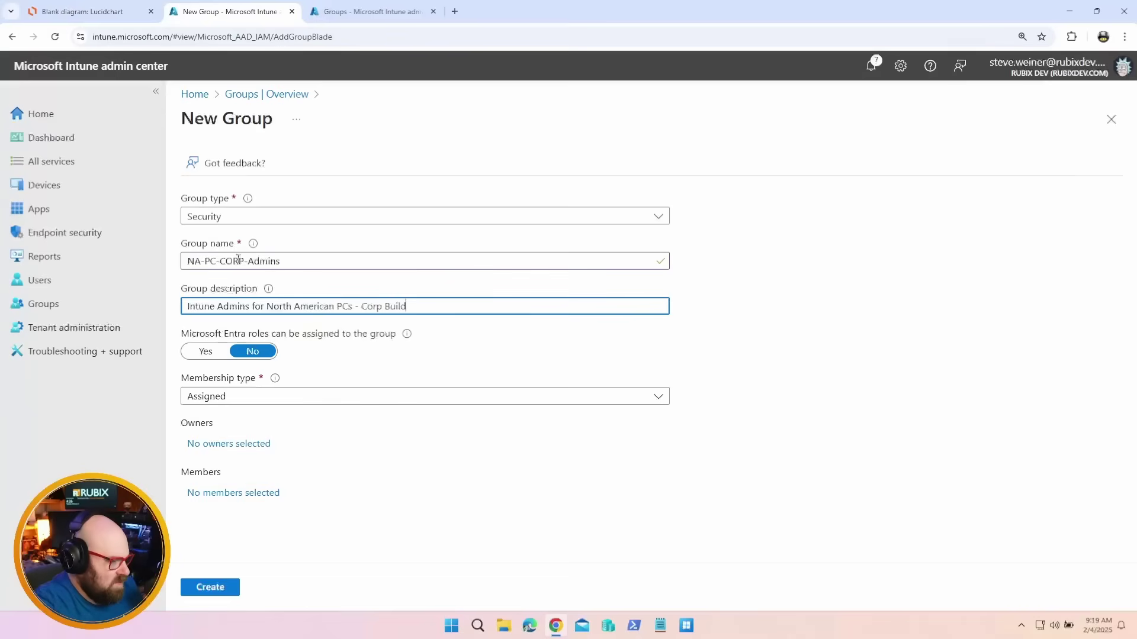
pyautogui.click(205, 351)
# Add the searched user as the only member and create the role-assignable group
pyautogui.click(230, 493)
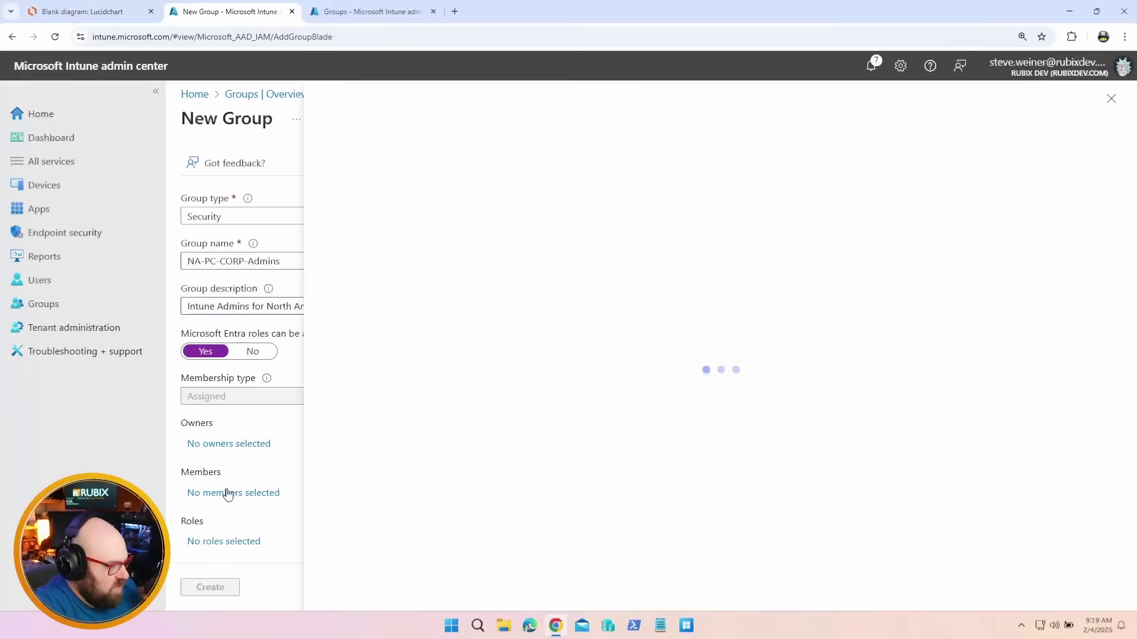
pyautogui.click(431, 213)
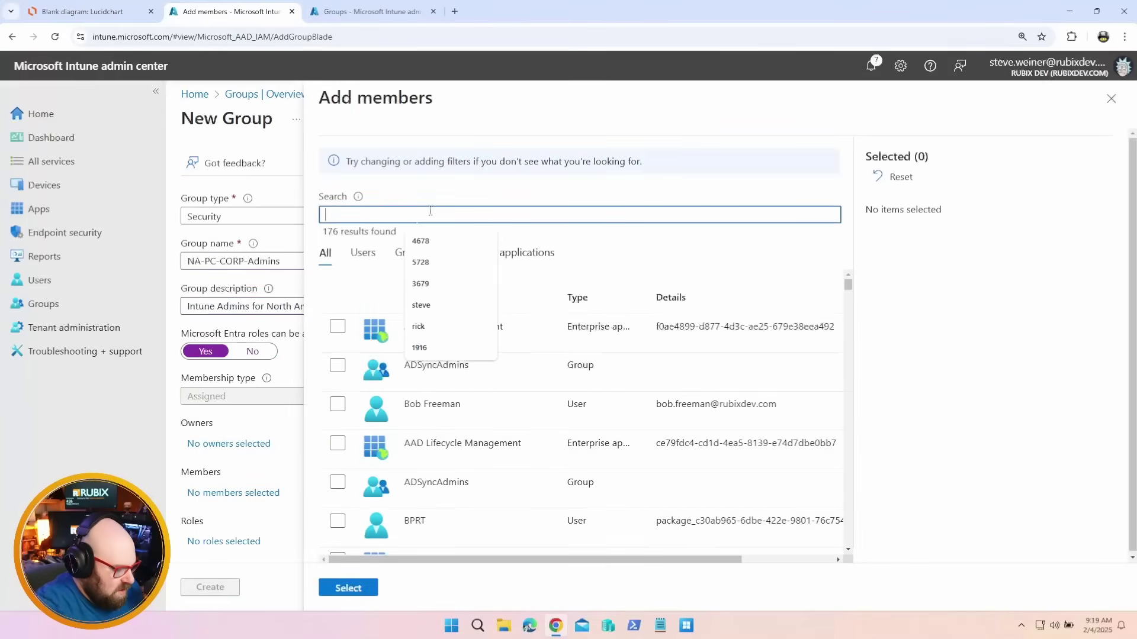
pyautogui.write('Clark')
pyautogui.click(337, 326)
pyautogui.click(348, 587)
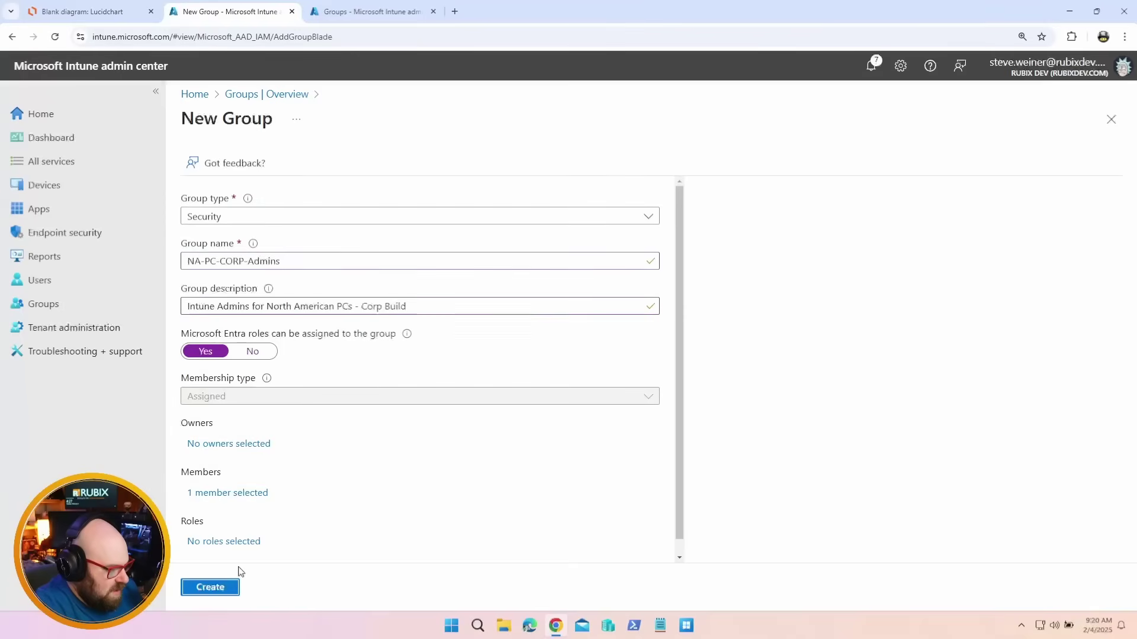
pyautogui.click(219, 589)
pyautogui.click(211, 238)
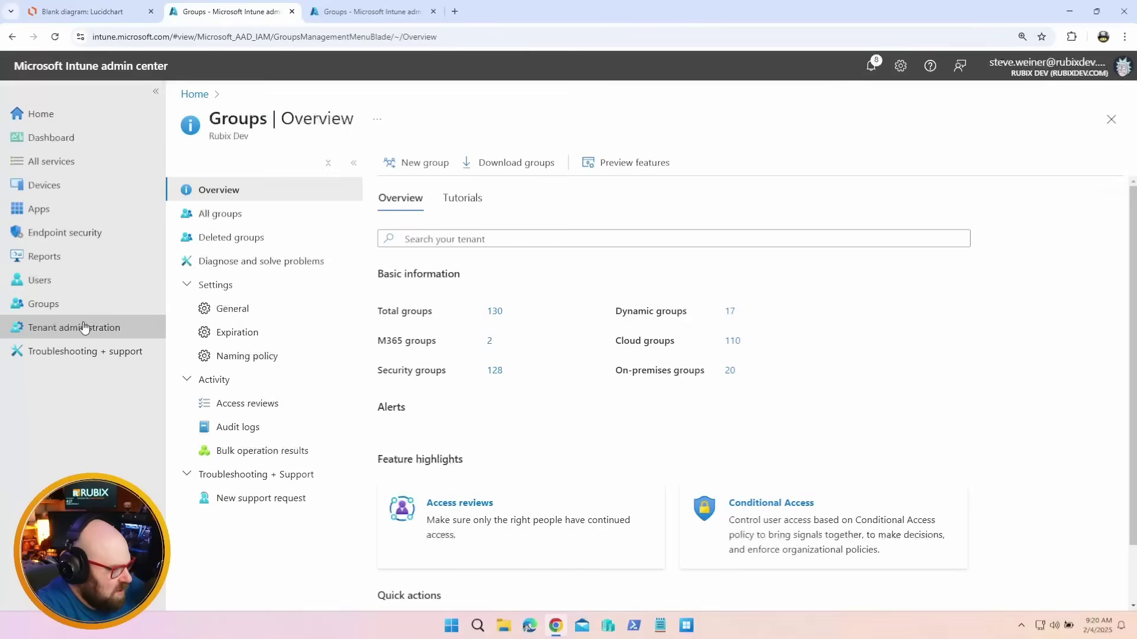
# Start a new assignment named NA-PC-CORP Assignment on the NA-PC-CORP-Intune Admin role
pyautogui.click(83, 327)
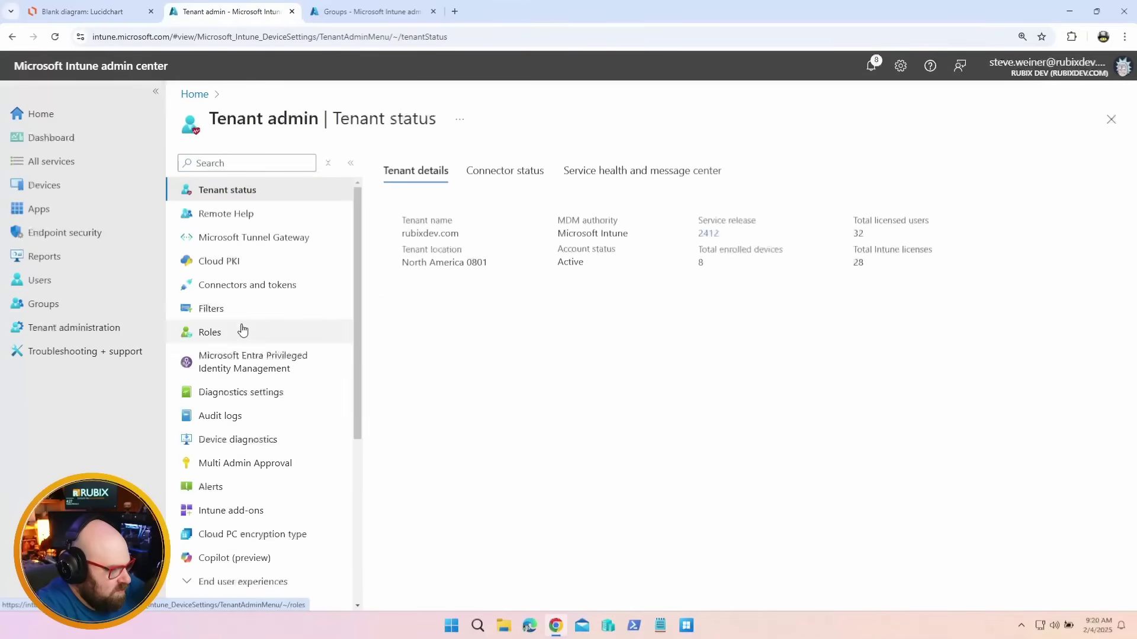
pyautogui.click(240, 331)
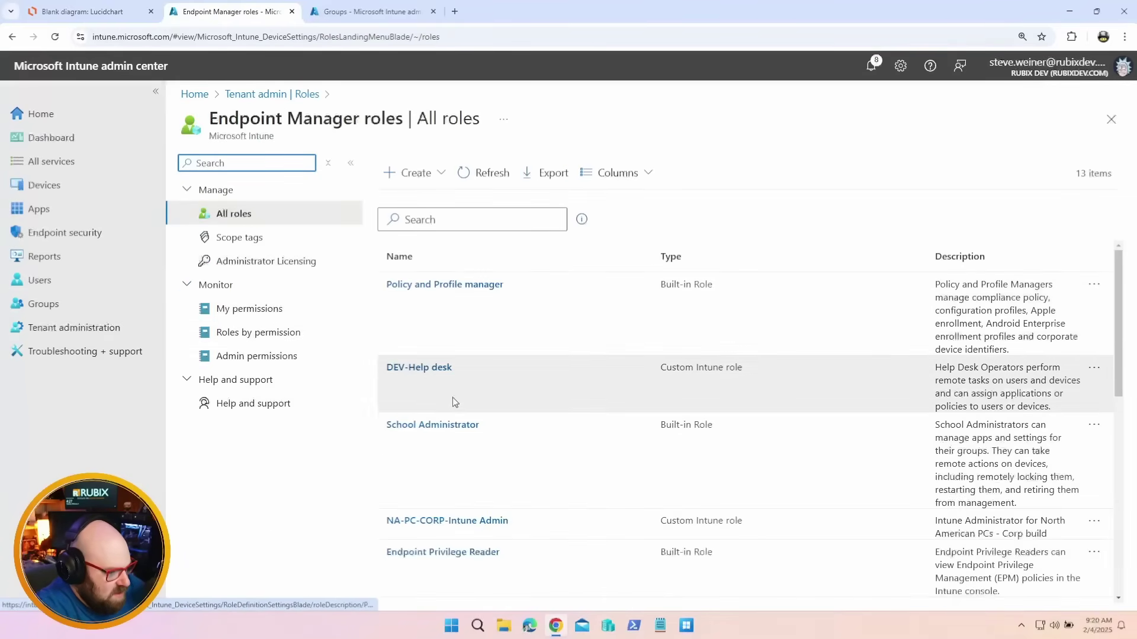
pyautogui.click(438, 523)
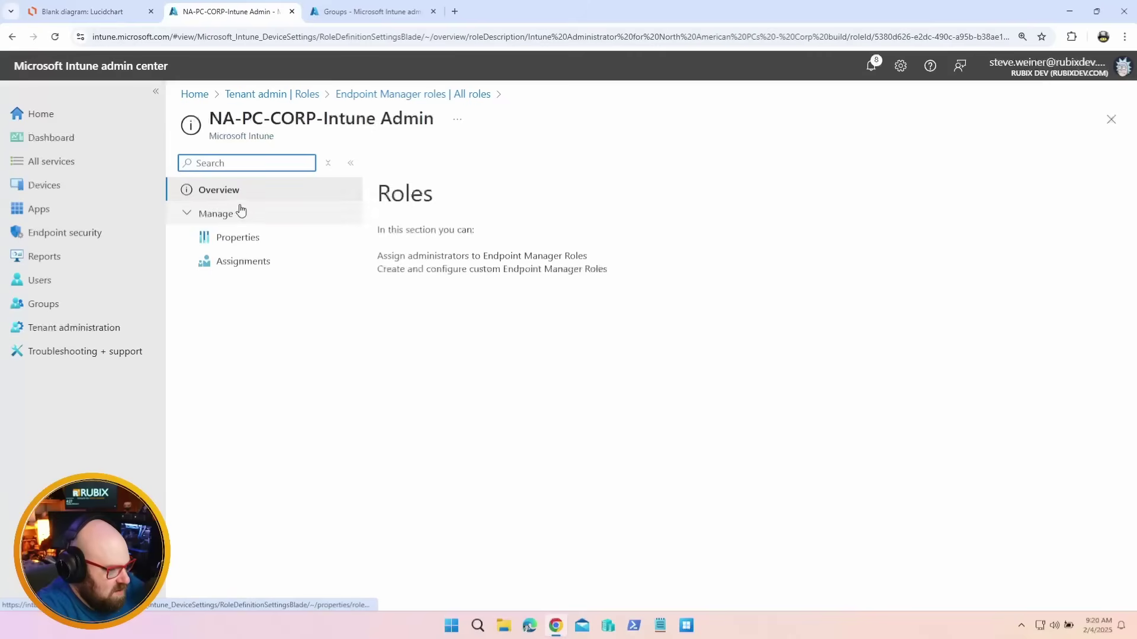
pyautogui.click(219, 269)
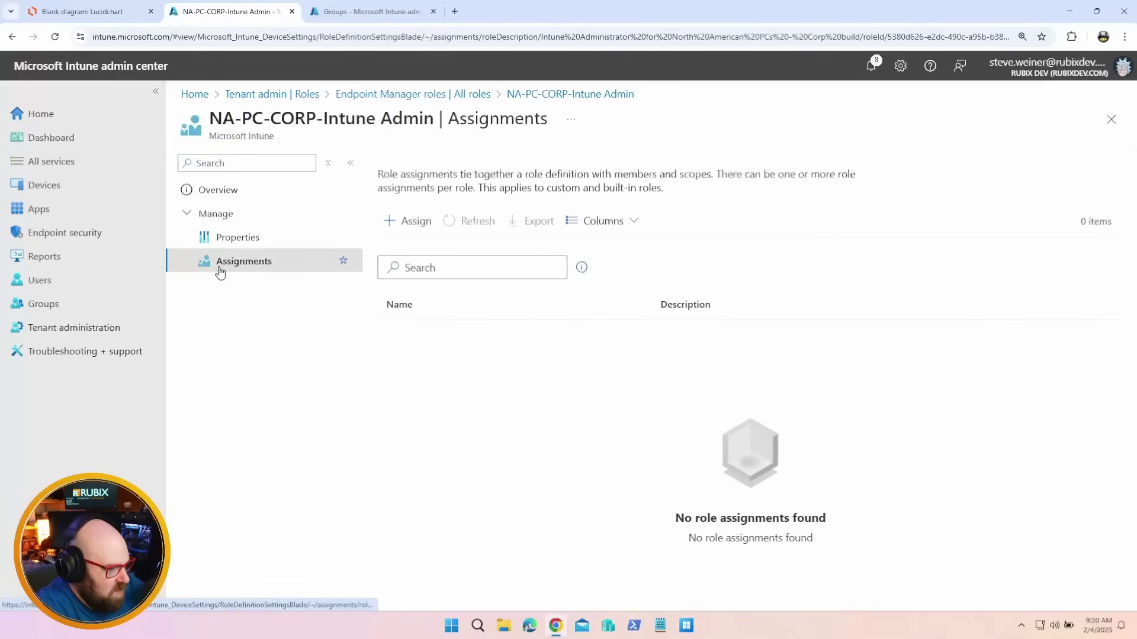
pyautogui.click(412, 227)
pyautogui.click(407, 207)
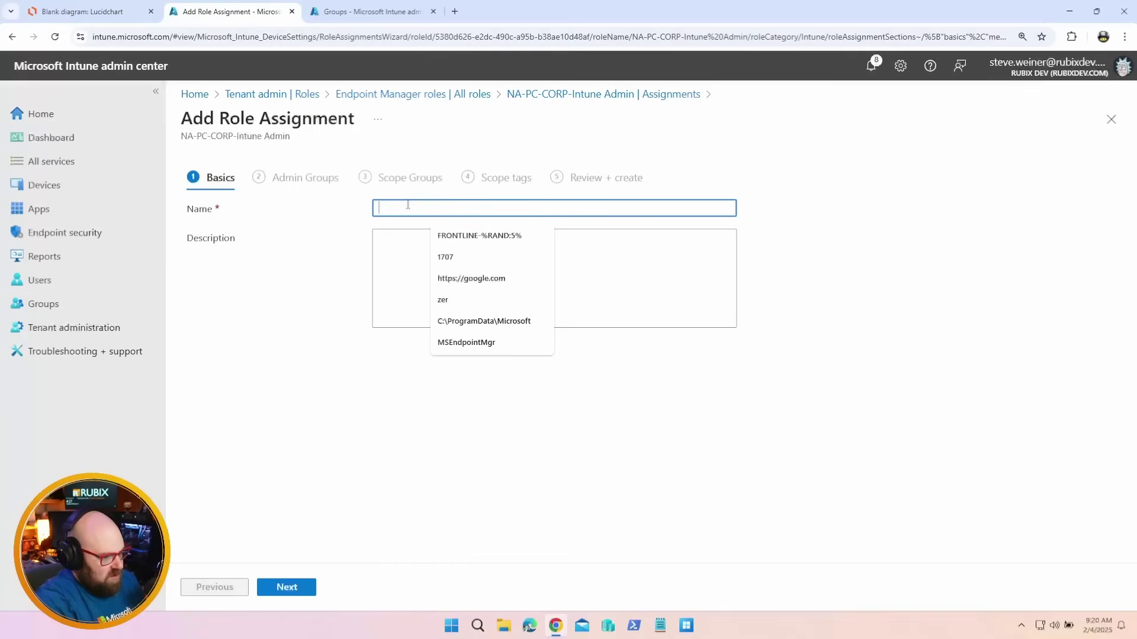
pyautogui.write('NA-PC-CORP Assignmen')
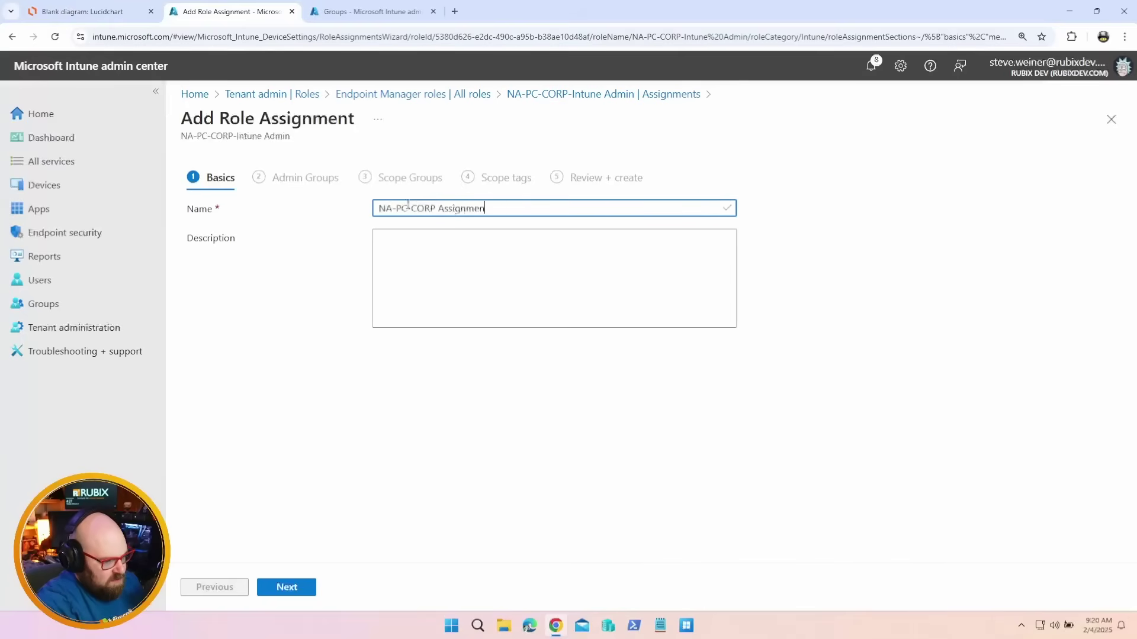
pyautogui.click(286, 587)
# Choose NA-PC-CORP-Admins as the assignment's admin group
pyautogui.click(235, 258)
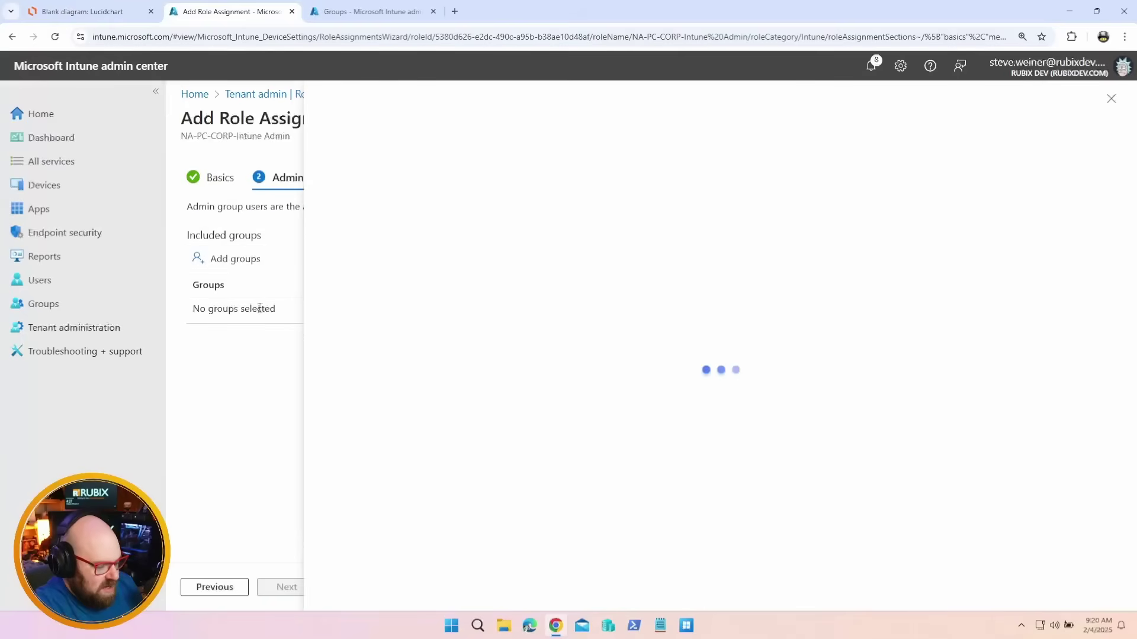
pyautogui.click(467, 212)
pyautogui.write('NA')
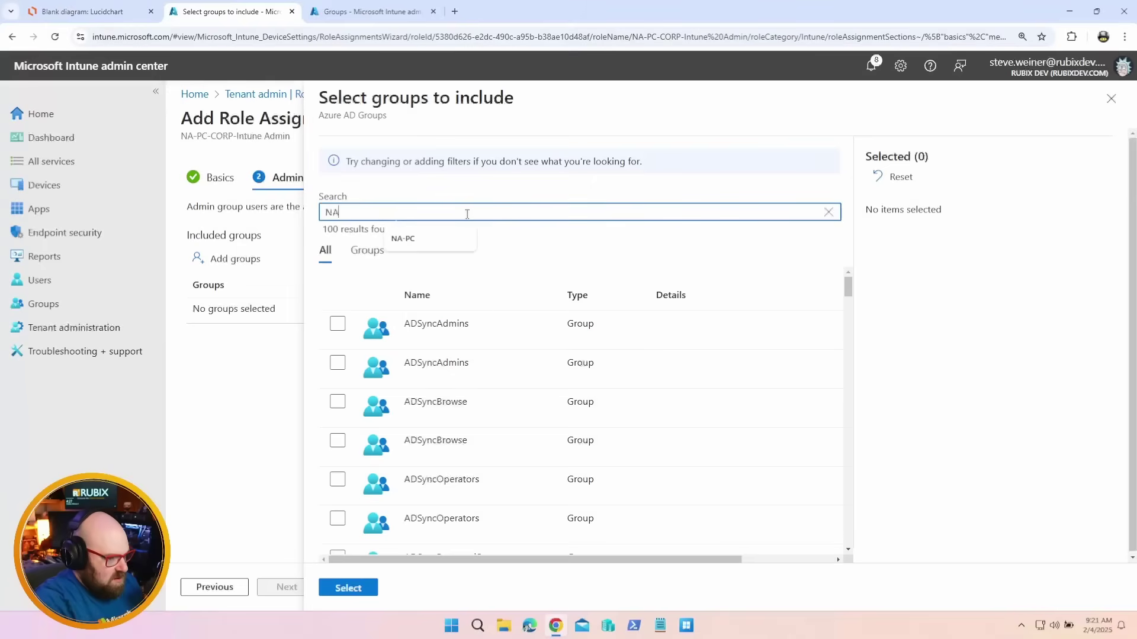
pyautogui.write('-PC')
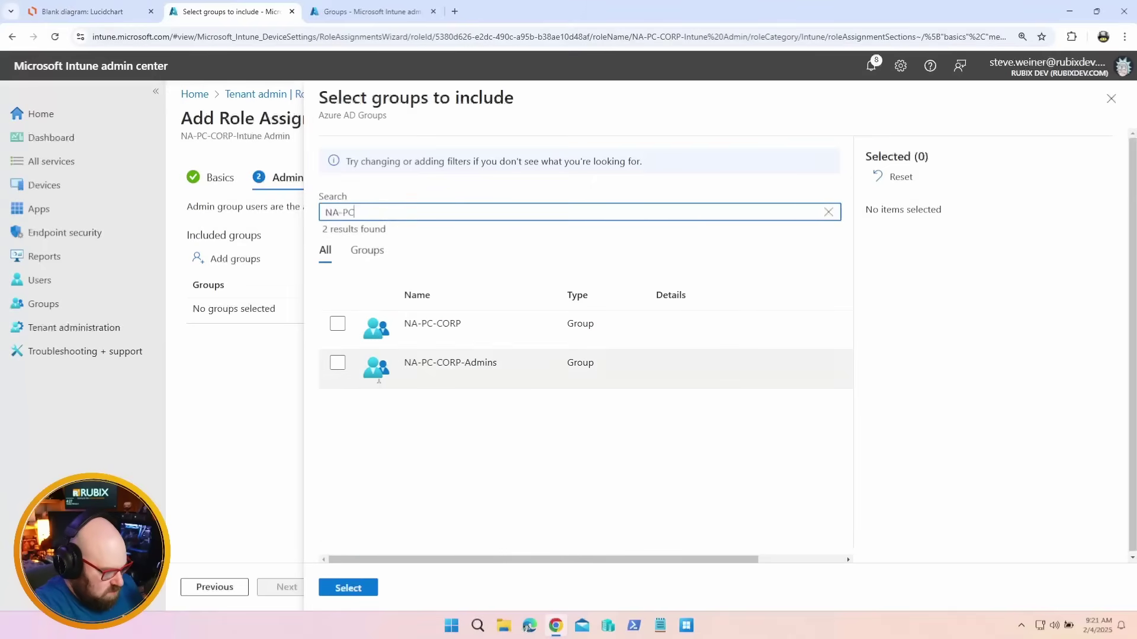
pyautogui.click(338, 362)
# Confirm NA-PC-CORP-Admins and include all devices and all users as scope groups
pyautogui.click(348, 588)
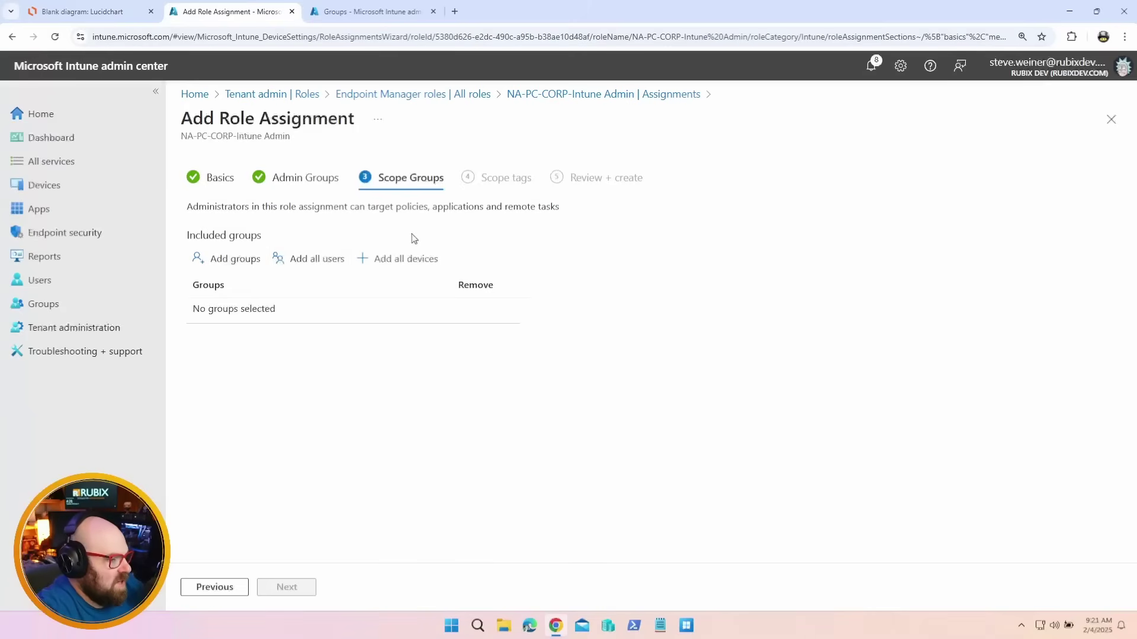
pyautogui.click(341, 261)
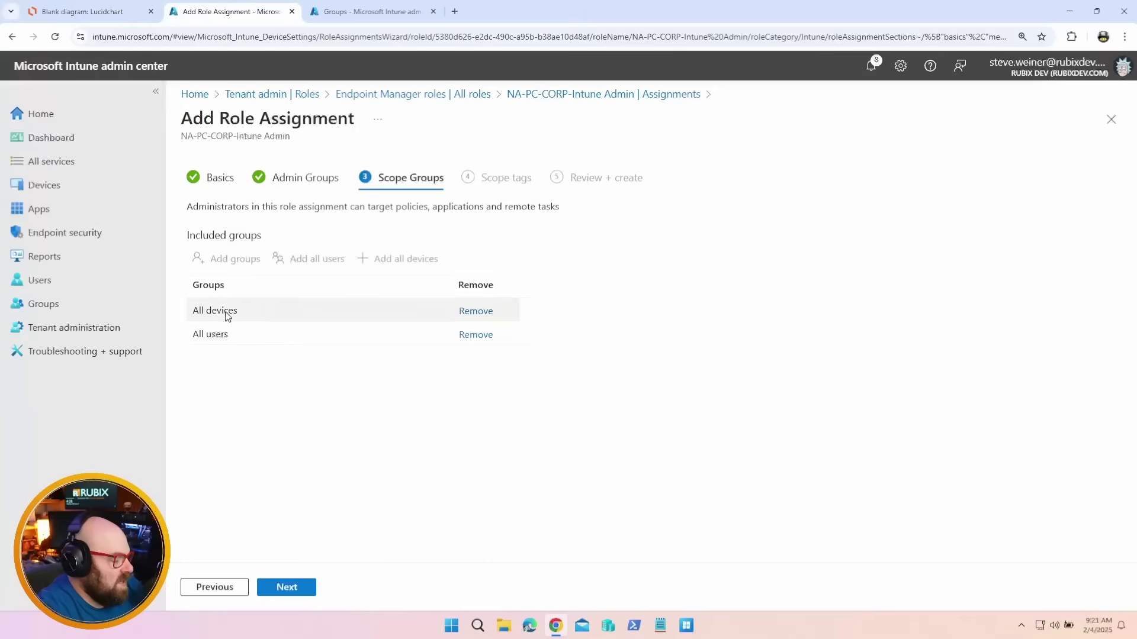
pyautogui.click(293, 592)
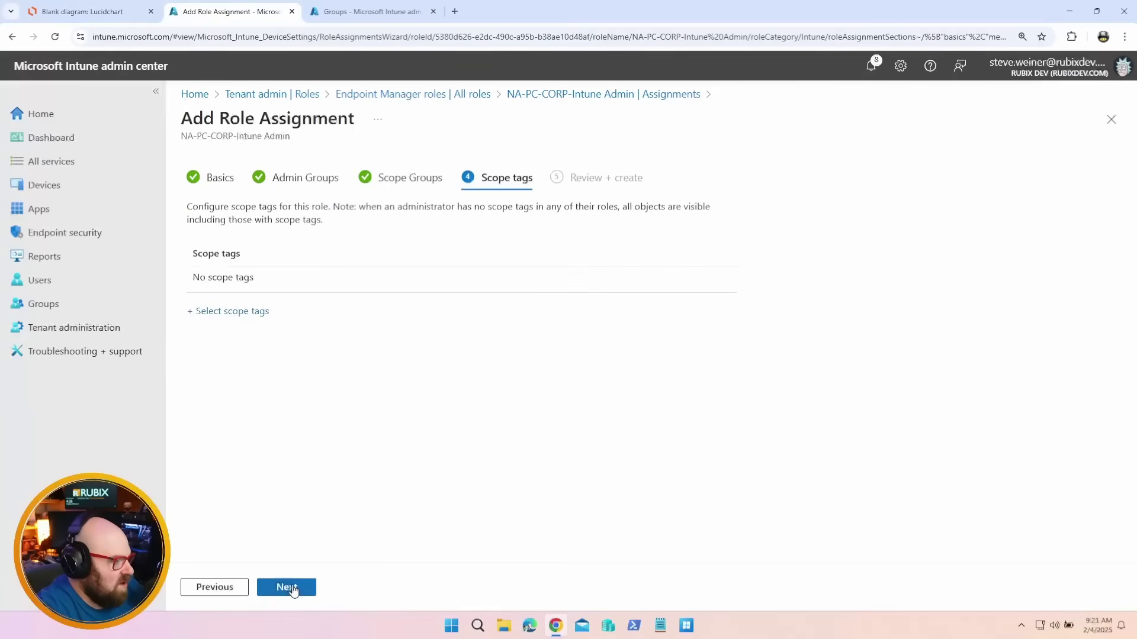
# Apply the NA-PC-CORP scope tag, create the assignment, and open an incognito window
pyautogui.click(231, 312)
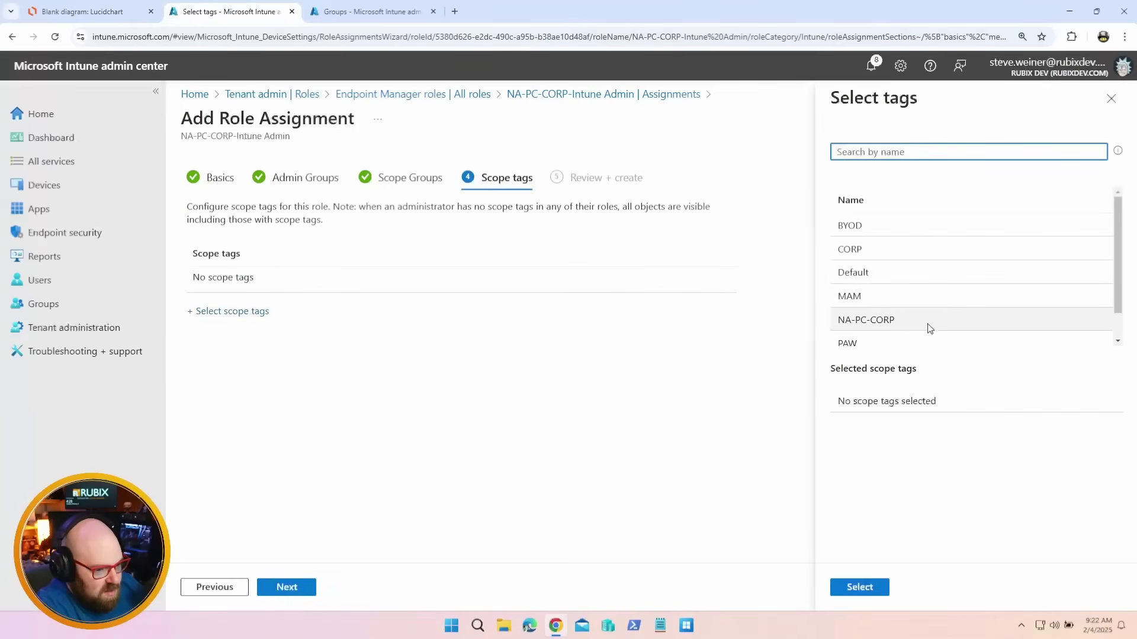
pyautogui.click(900, 319)
pyautogui.click(875, 587)
pyautogui.click(286, 586)
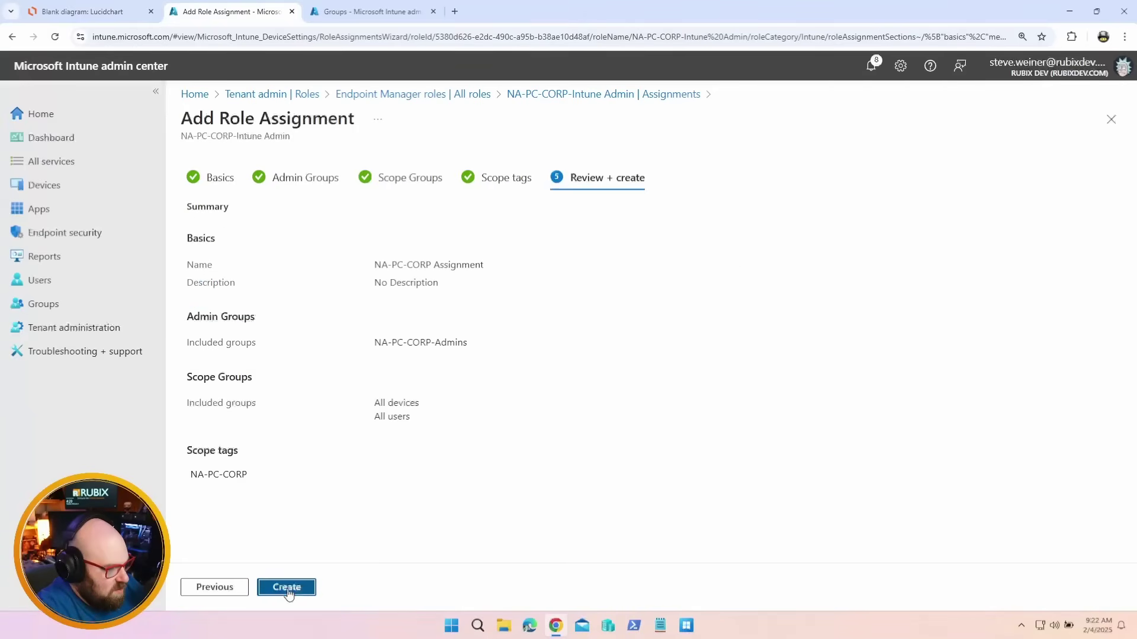
pyautogui.click(287, 586)
pyautogui.hotkey('ctrl', 'shift', 'n')
# Load intune.microsoft.com in the incognito window and submit the scoped test admin's sign-in name
pyautogui.write('int')
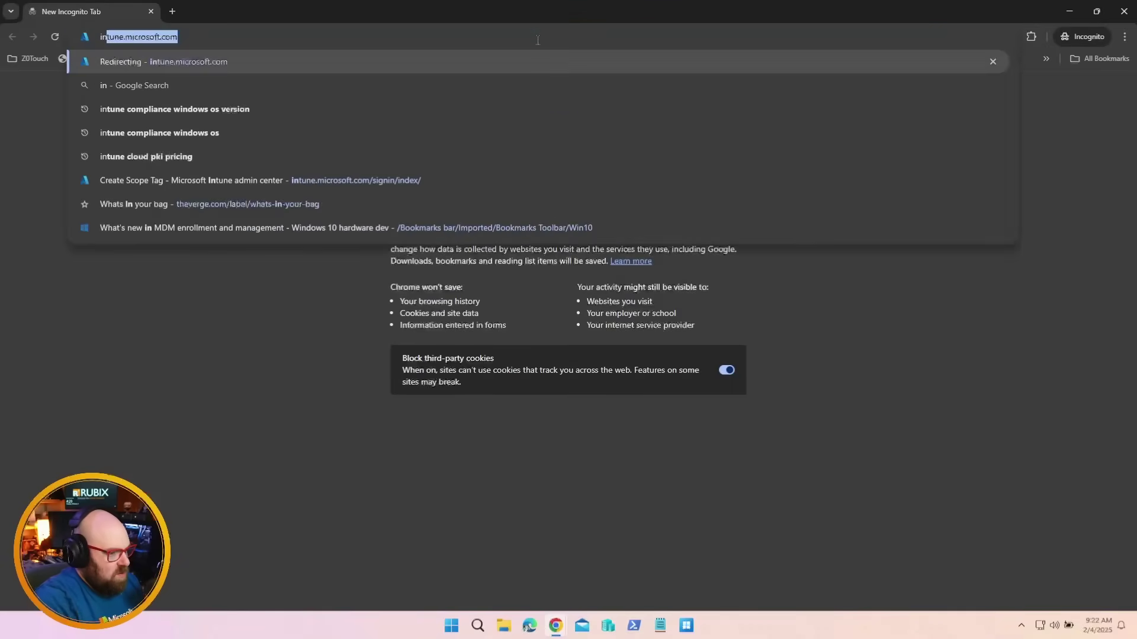
pyautogui.press('Return')
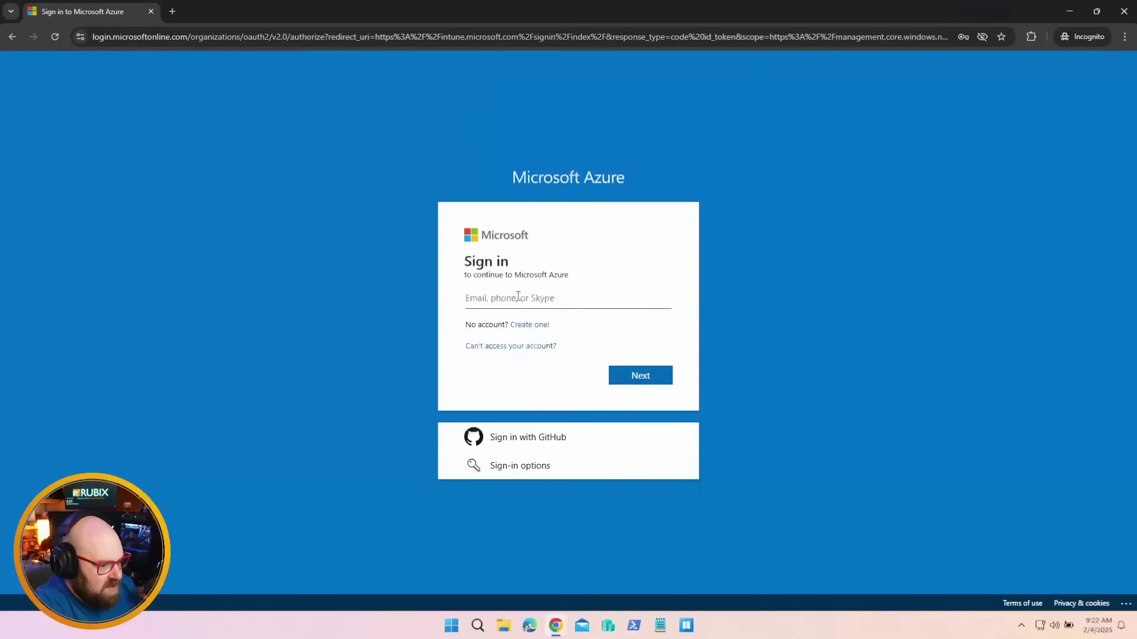
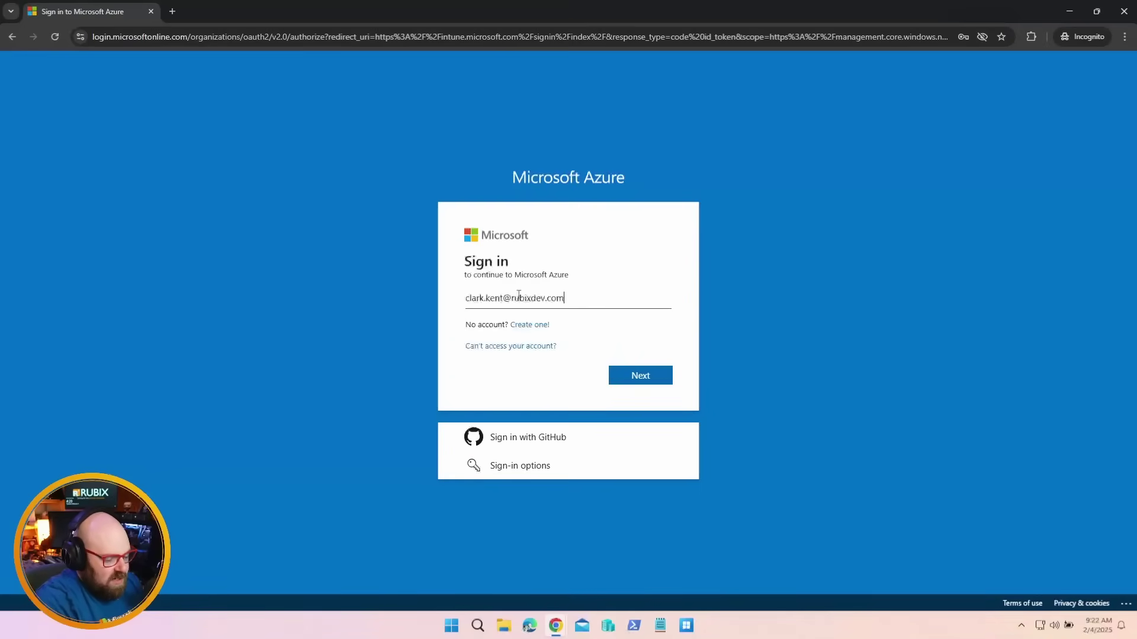
pyautogui.press('Return')
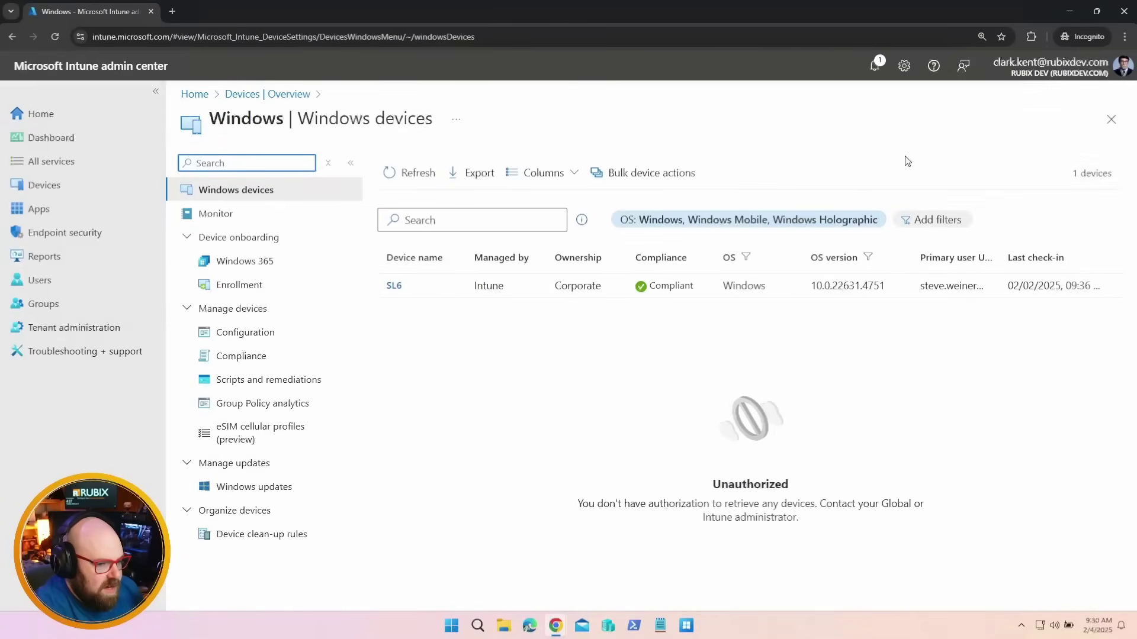
# Confirm in SL6's properties that the device carries the NA-PC-CORP scope tag
pyautogui.click(396, 288)
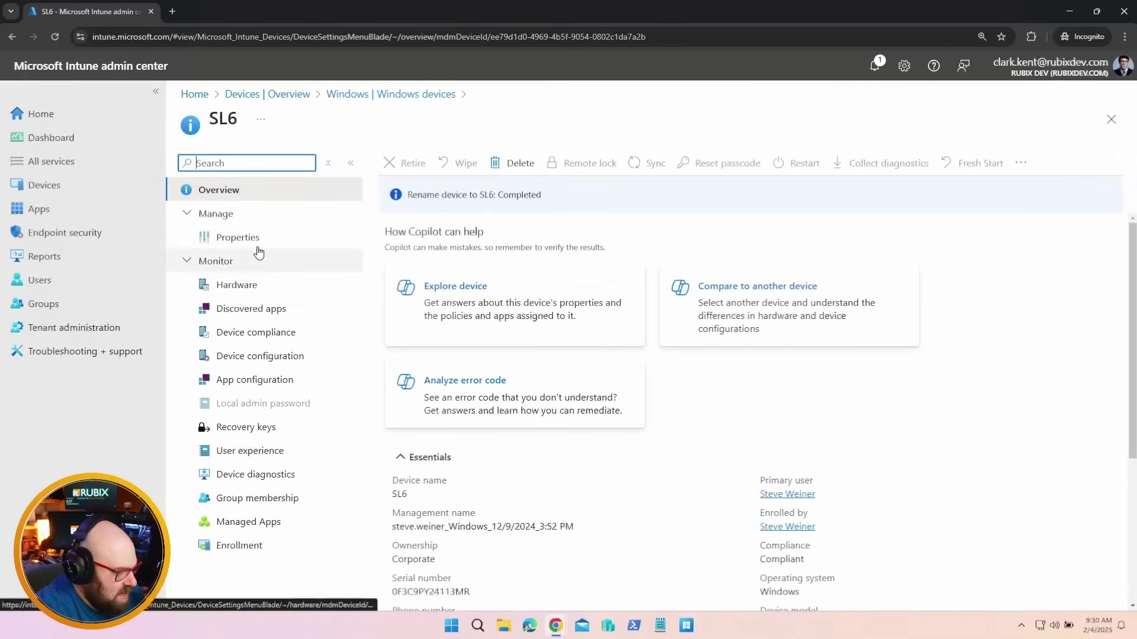
pyautogui.click(259, 242)
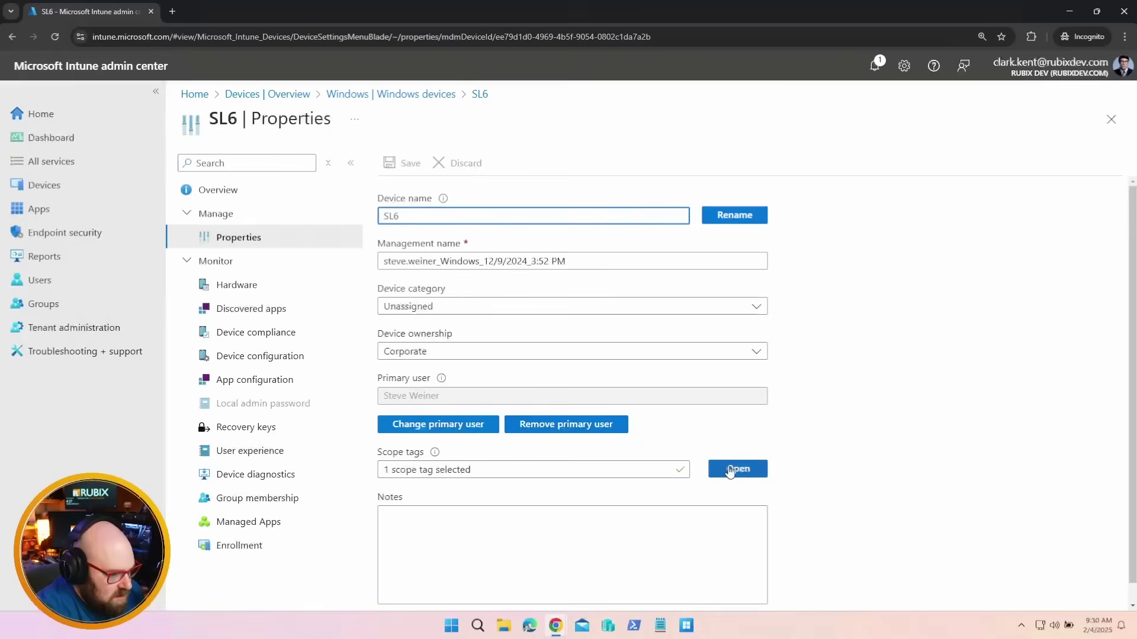
pyautogui.click(737, 469)
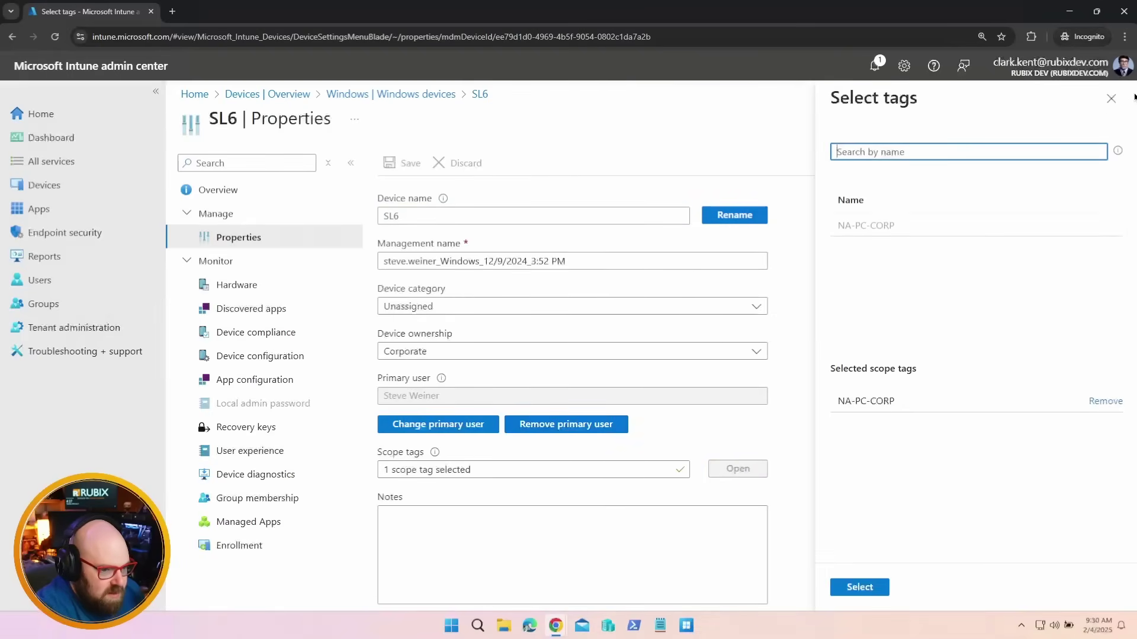
pyautogui.click(1105, 100)
pyautogui.click(433, 94)
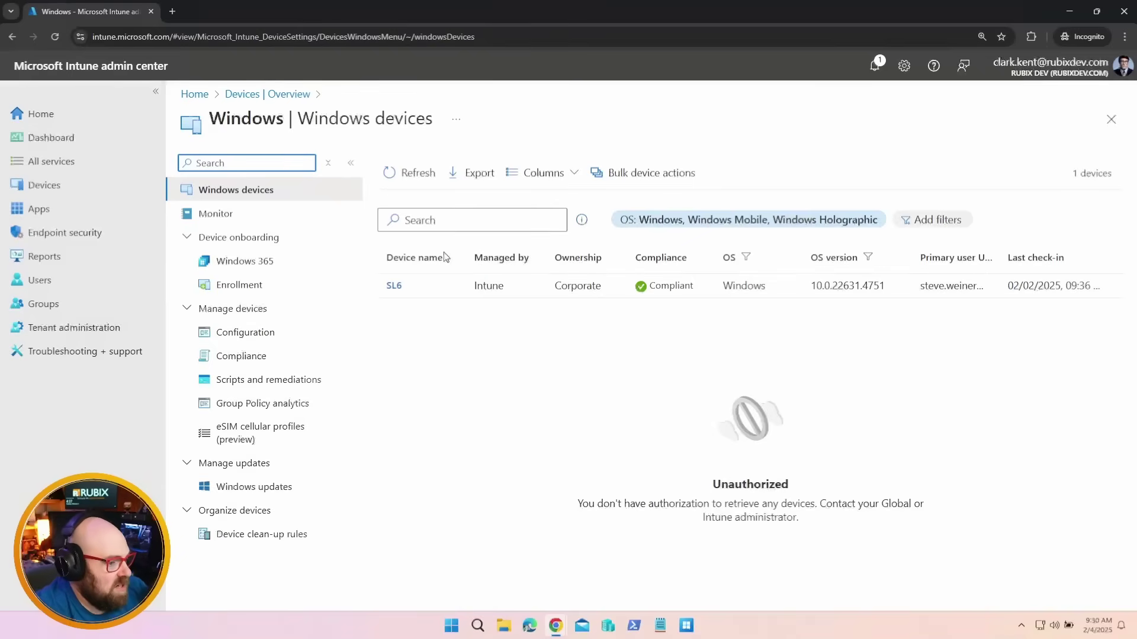
# Reopen SL6, test Delete and review the extra device actions, then go to Apps
pyautogui.click(394, 286)
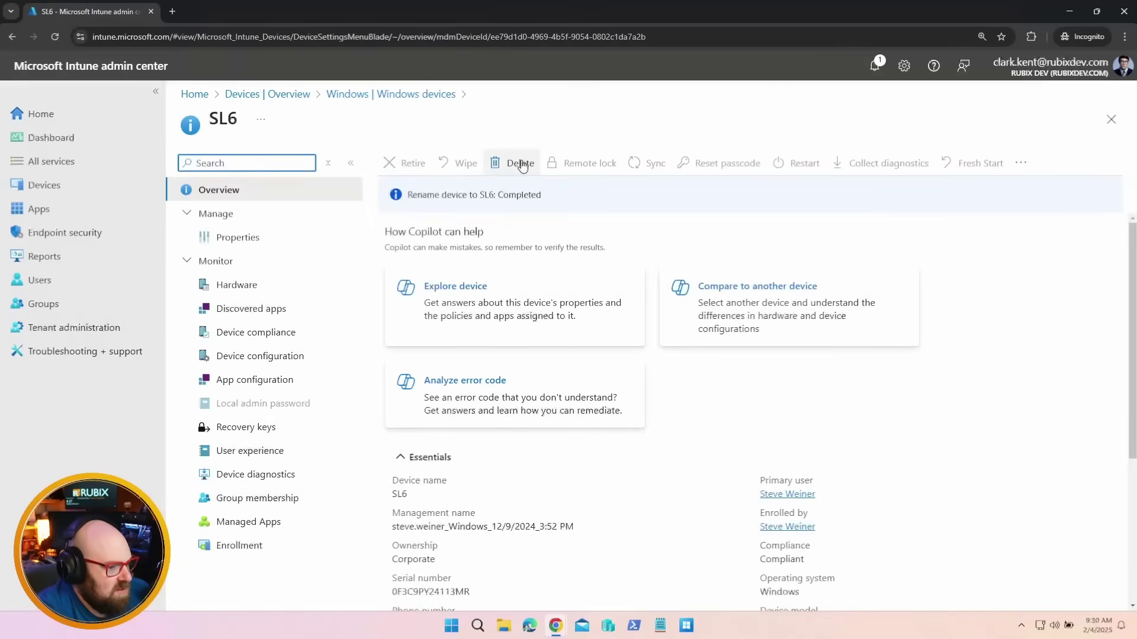
pyautogui.click(506, 167)
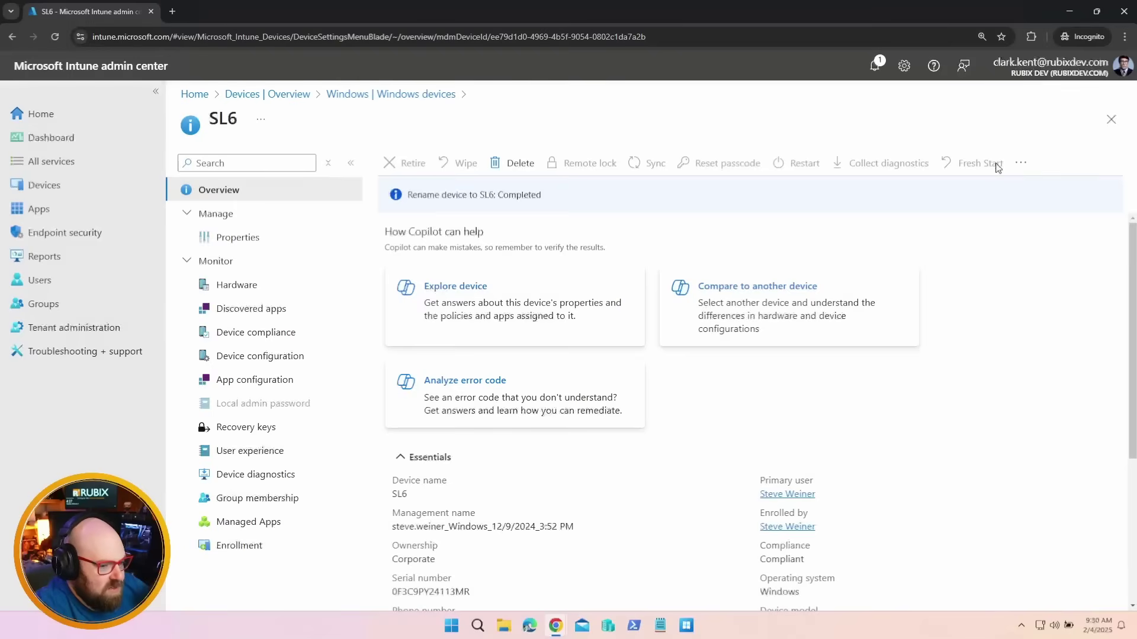
pyautogui.click(1020, 164)
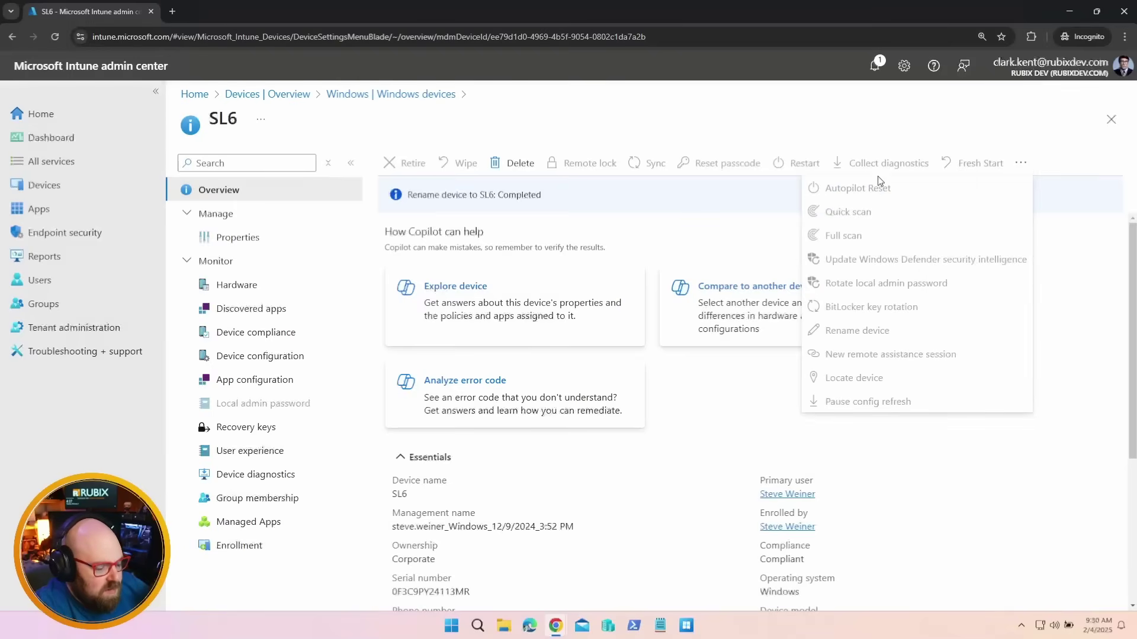
pyautogui.click(1009, 517)
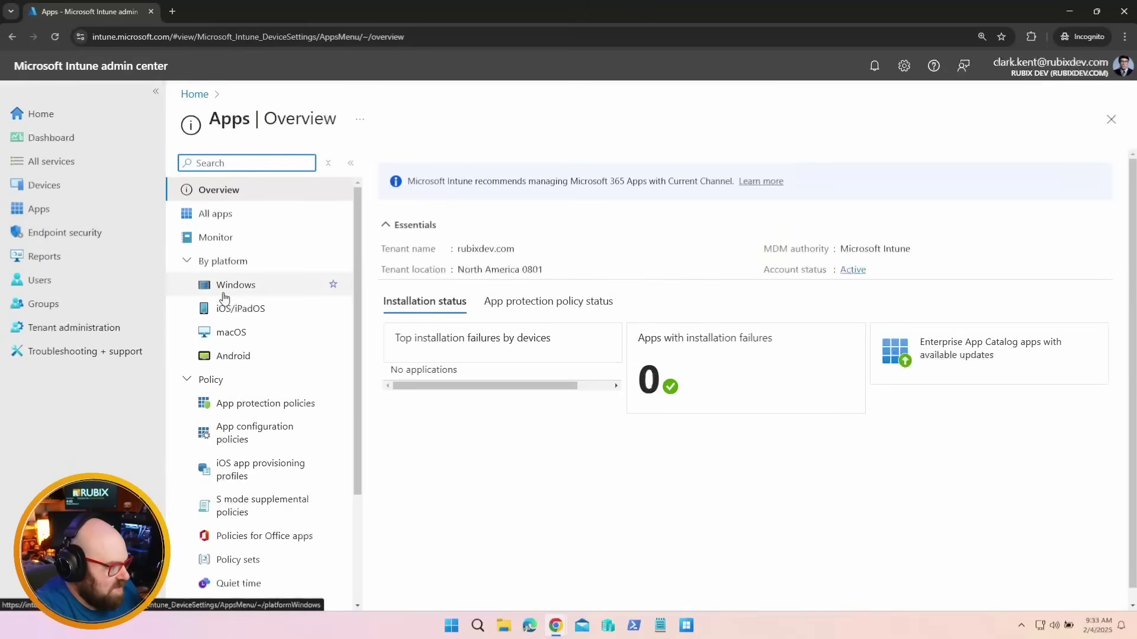
# Open the Autopilot Branding Windows app, then check the Devices compliance policies list
pyautogui.click(240, 287)
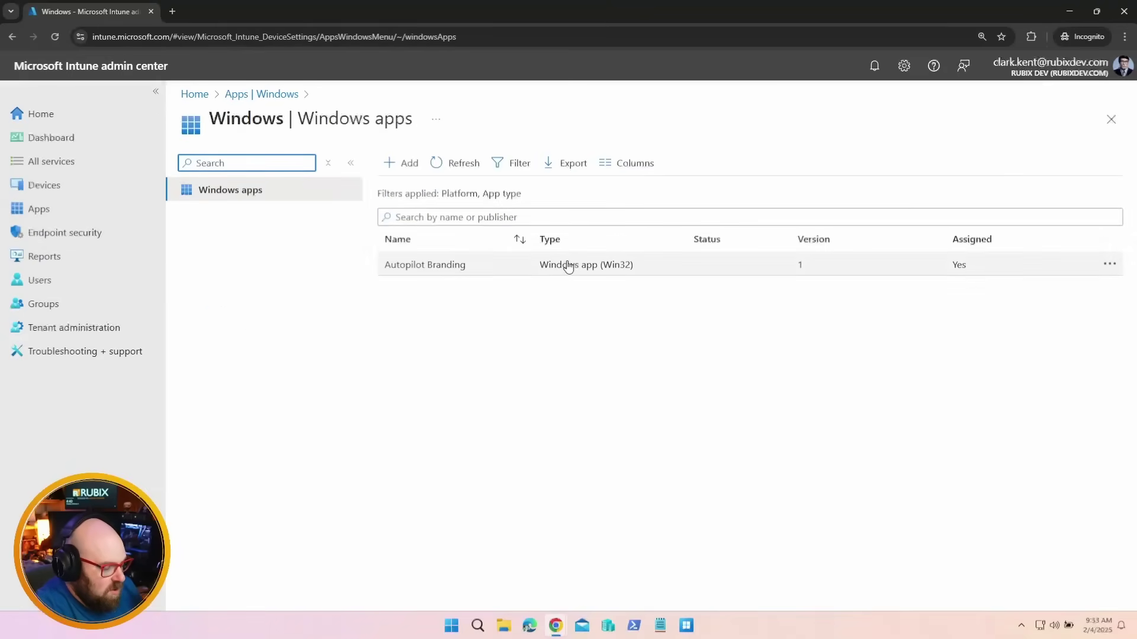
pyautogui.click(487, 266)
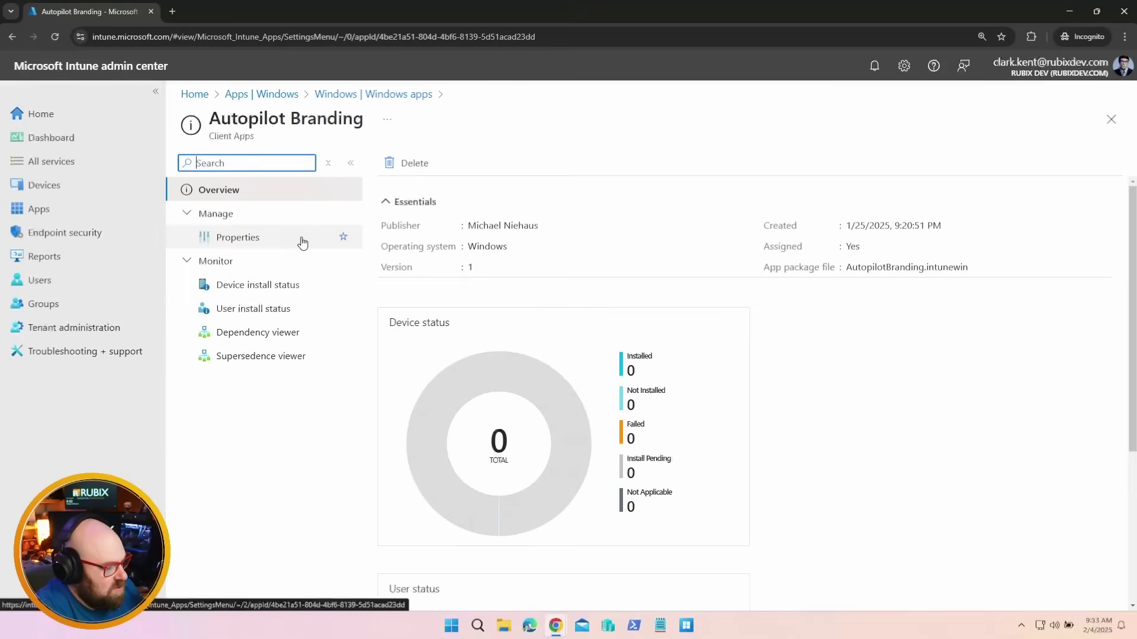
pyautogui.click(90, 188)
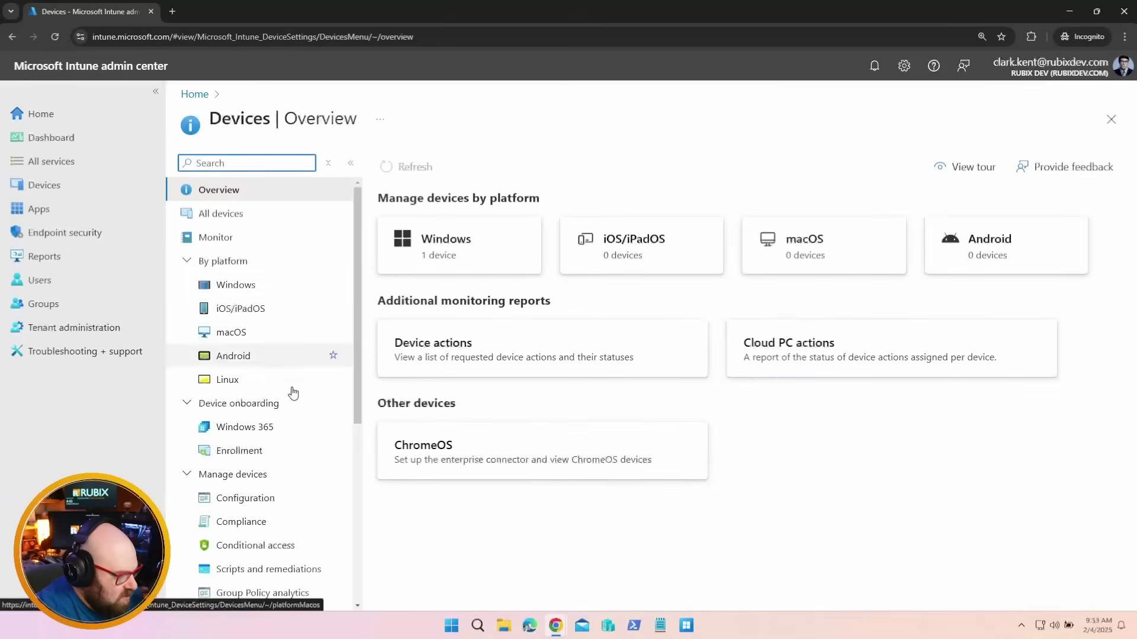
pyautogui.click(265, 525)
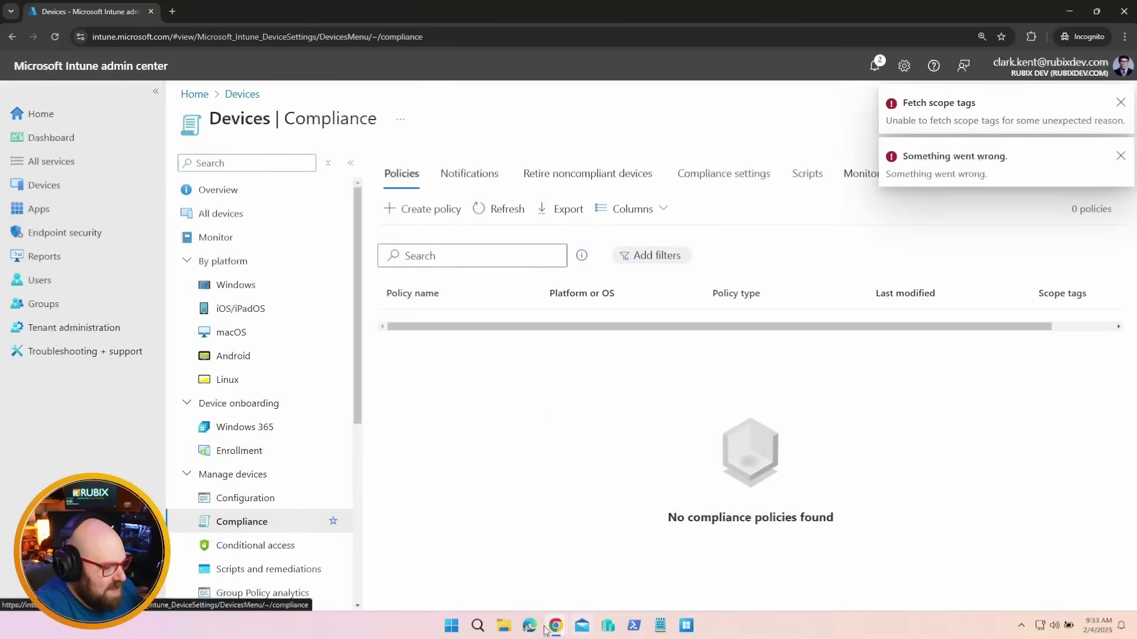
# In the full administrator's window, open the P1 - Default Compliance policy
pyautogui.moveTo(548, 630)
pyautogui.click(495, 564)
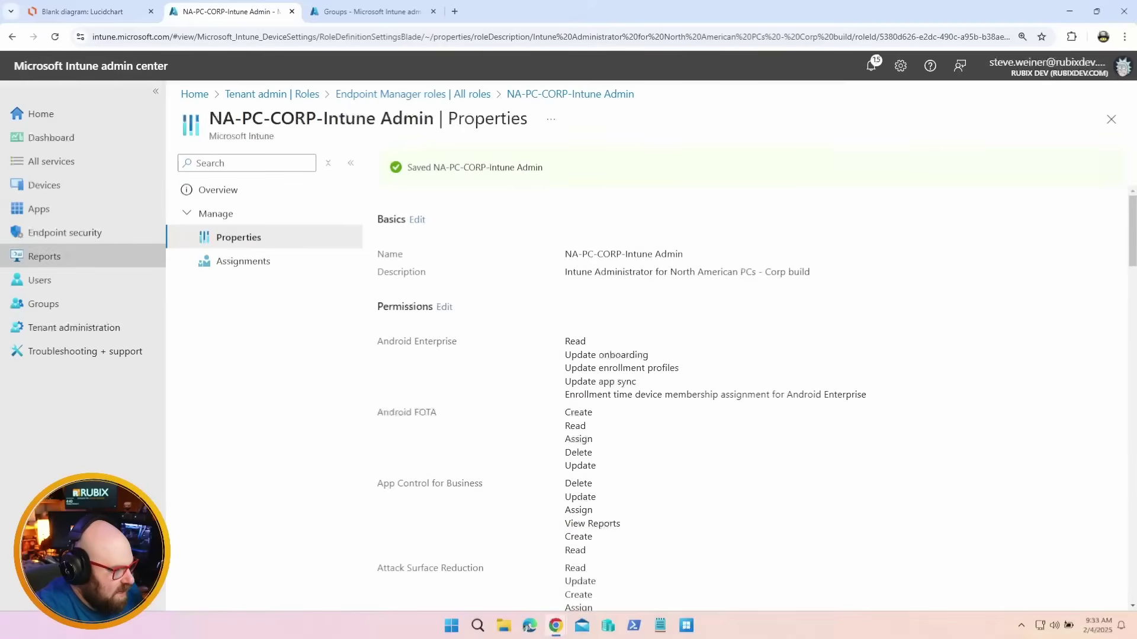
pyautogui.click(83, 188)
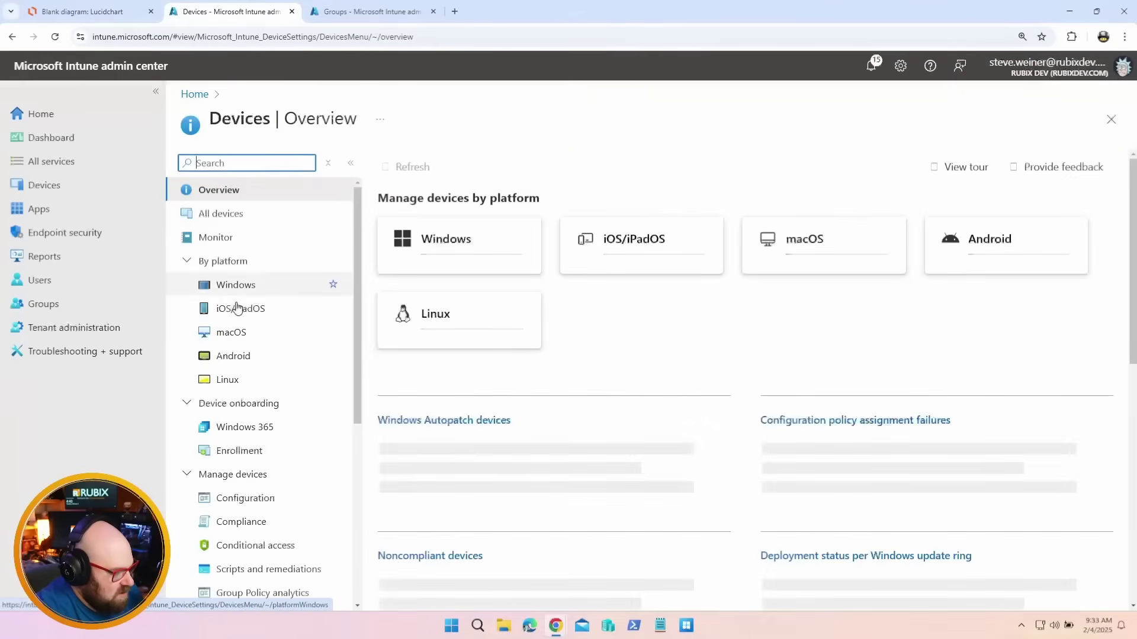
pyautogui.click(250, 544)
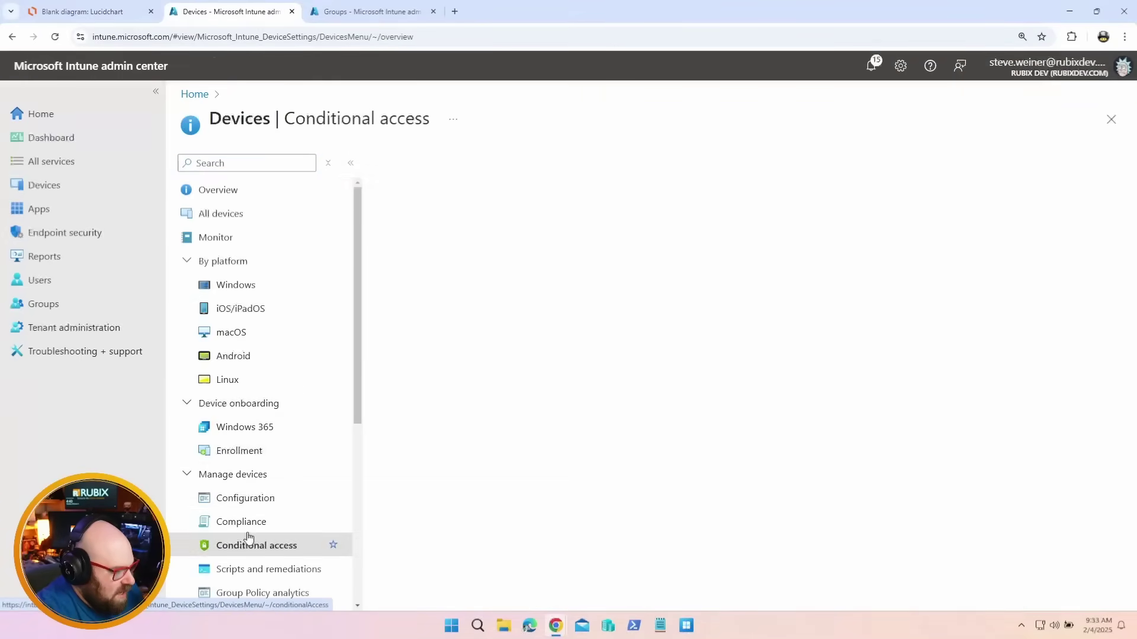
pyautogui.click(245, 523)
pyautogui.click(449, 357)
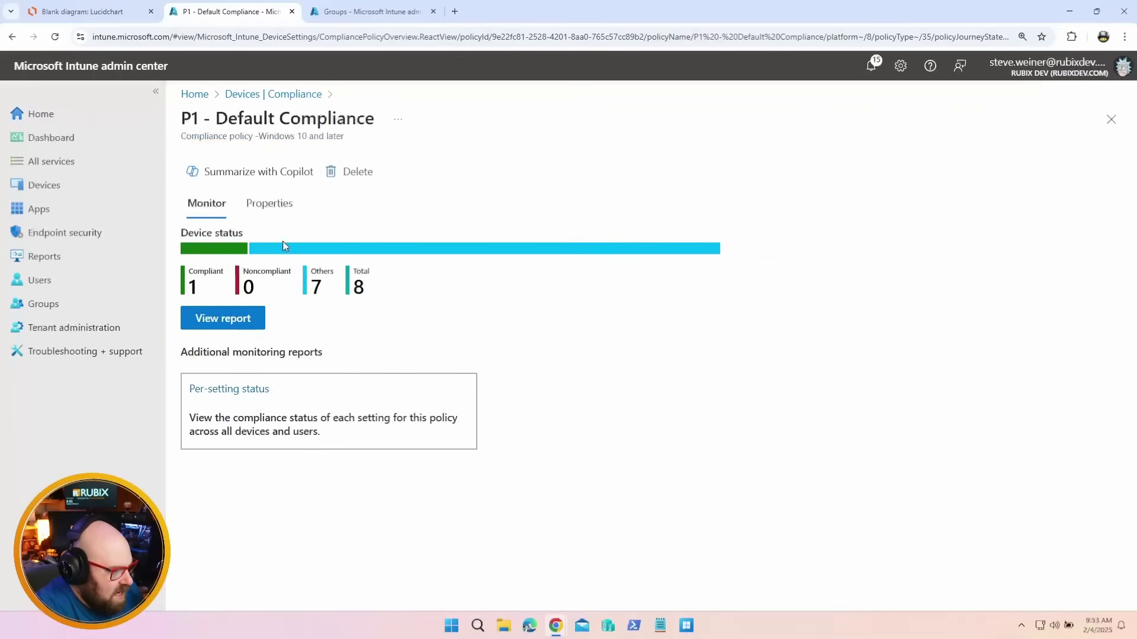
# Add the NA-PC-CORP scope tag to the policy's properties and save the change
pyautogui.click(272, 207)
pyautogui.scroll(-6, 299, 427)
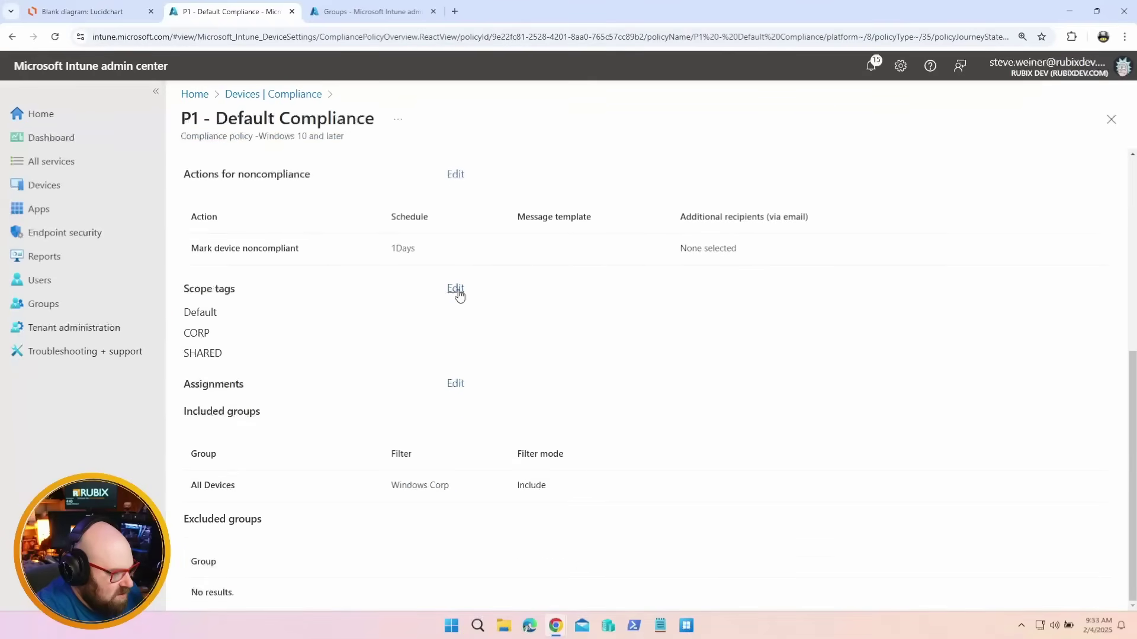
pyautogui.click(455, 289)
pyautogui.click(231, 346)
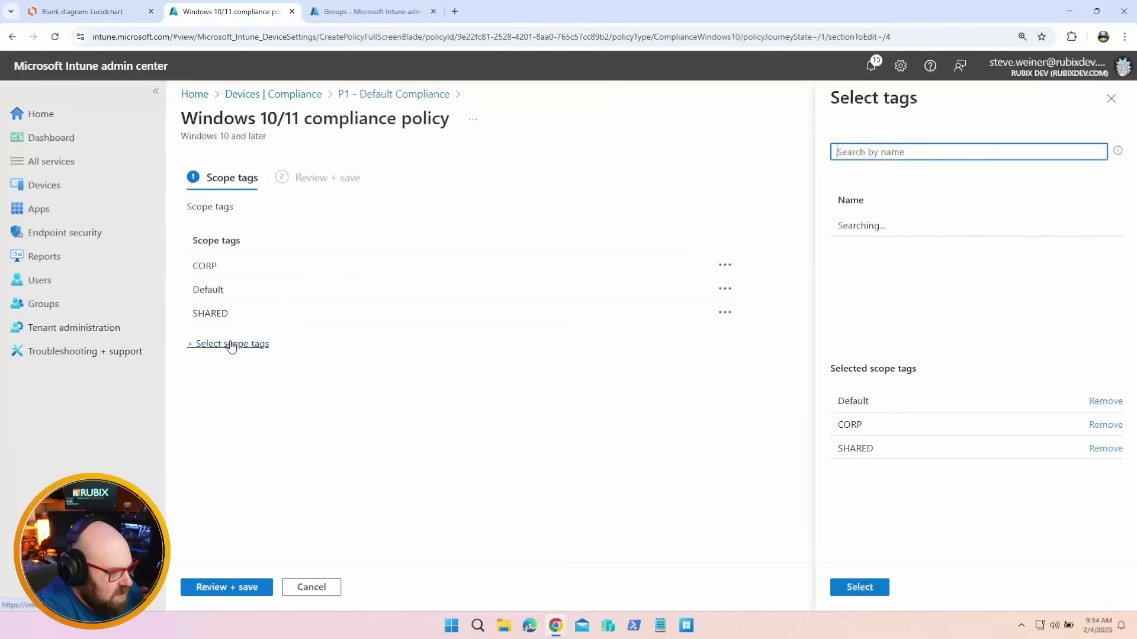
pyautogui.click(957, 320)
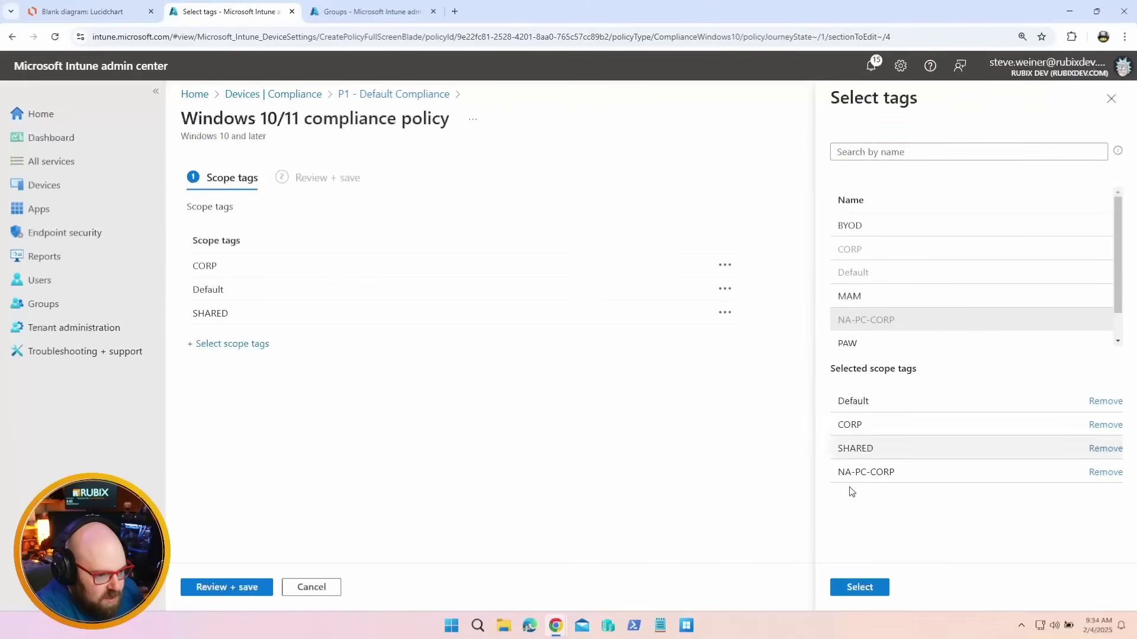
pyautogui.click(884, 589)
pyautogui.click(240, 587)
pyautogui.click(229, 590)
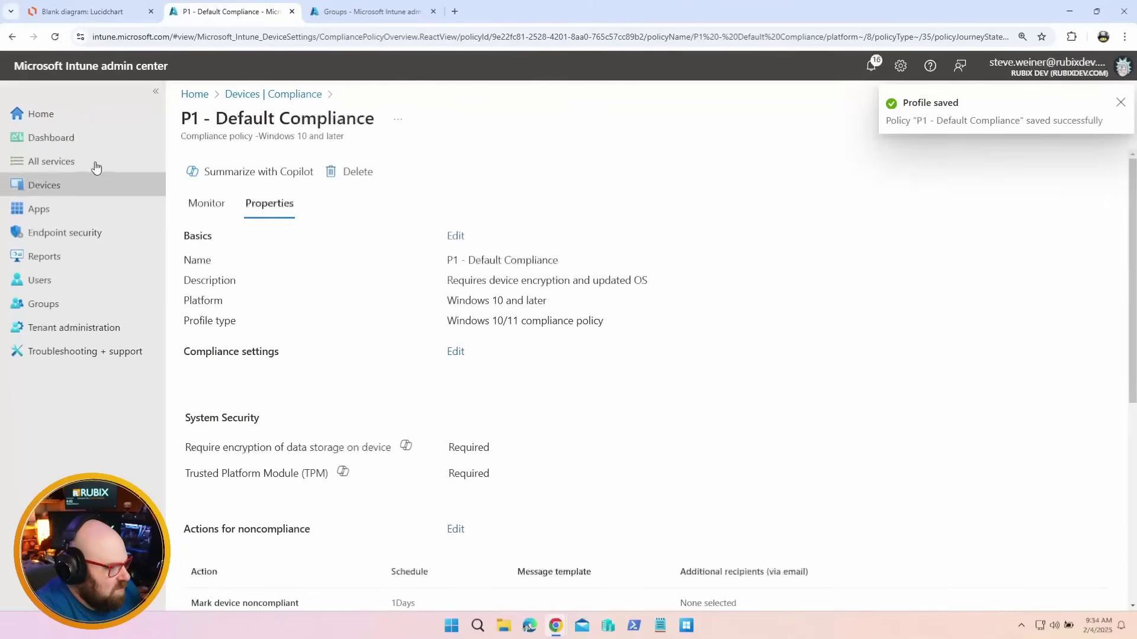
pyautogui.click(91, 185)
# In the scoped admin's window, dismiss the scope tag error and open P1 - Default Compliance
pyautogui.moveTo(559, 633)
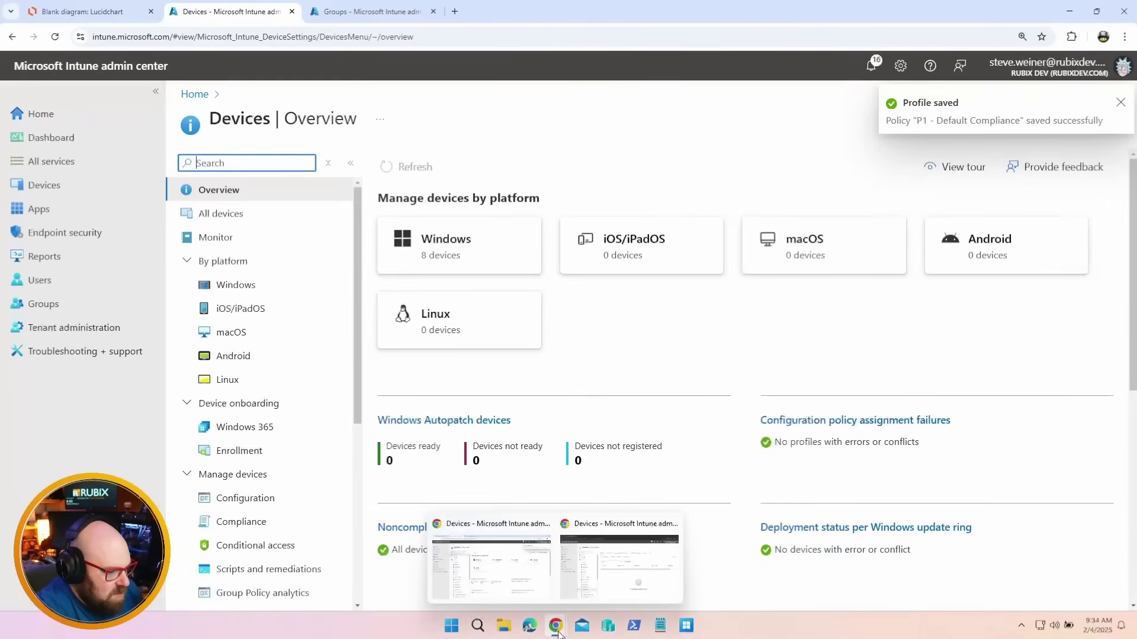
pyautogui.click(600, 556)
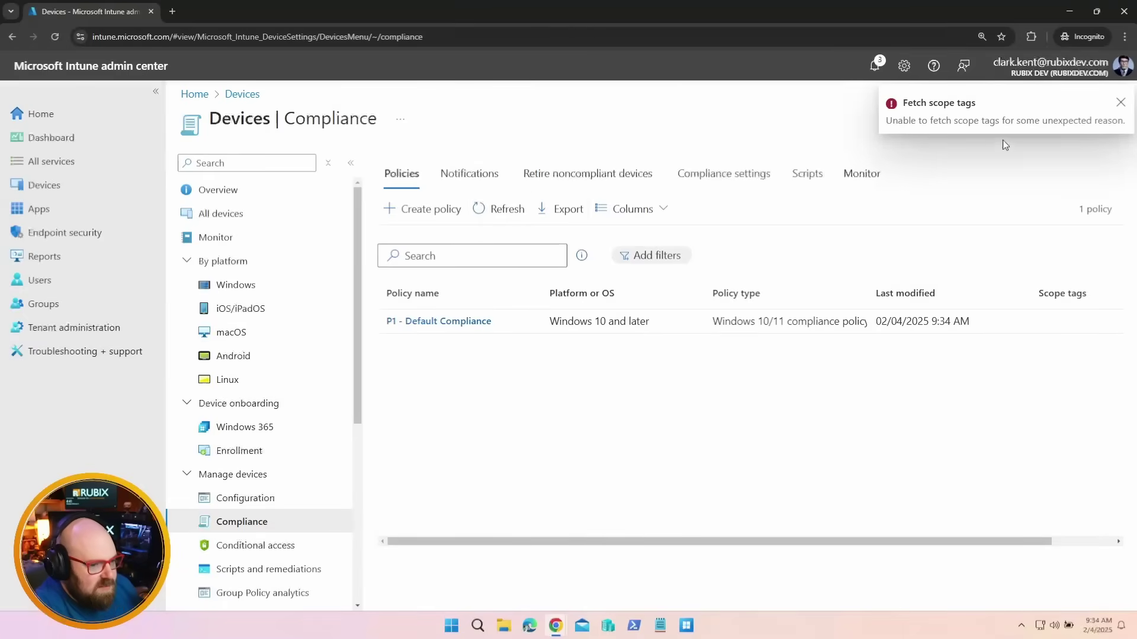
pyautogui.click(1119, 105)
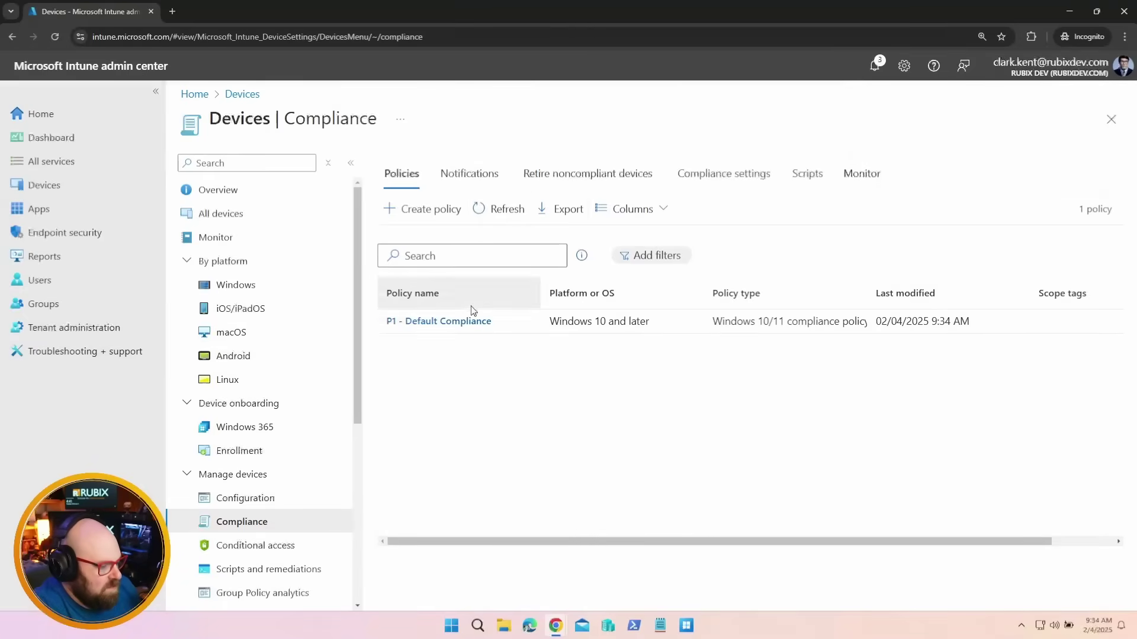
pyautogui.click(451, 321)
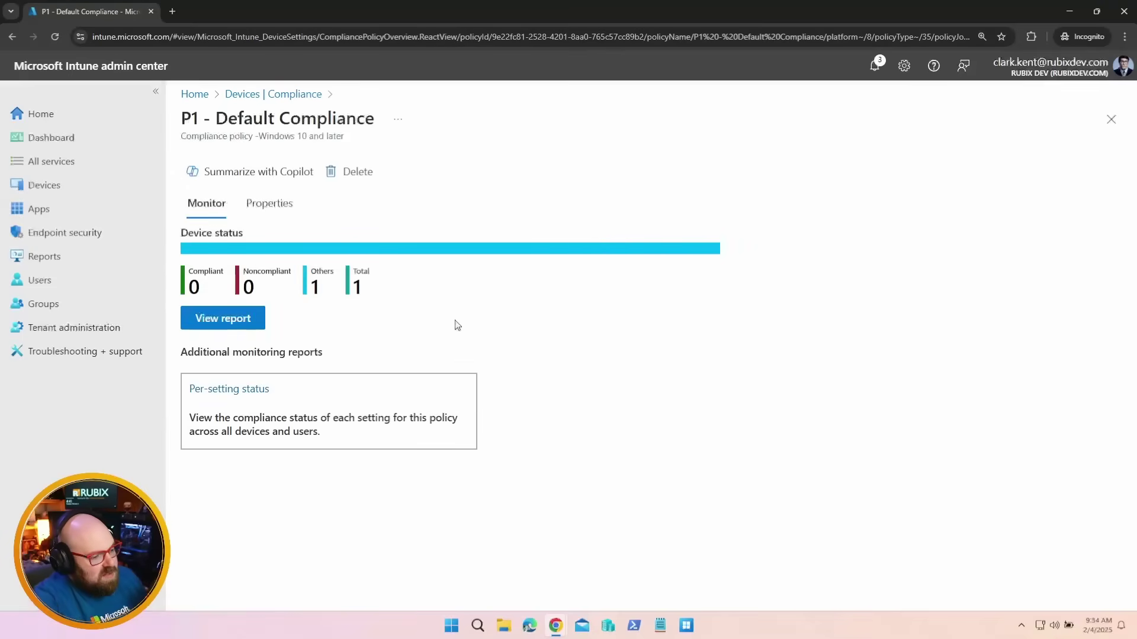